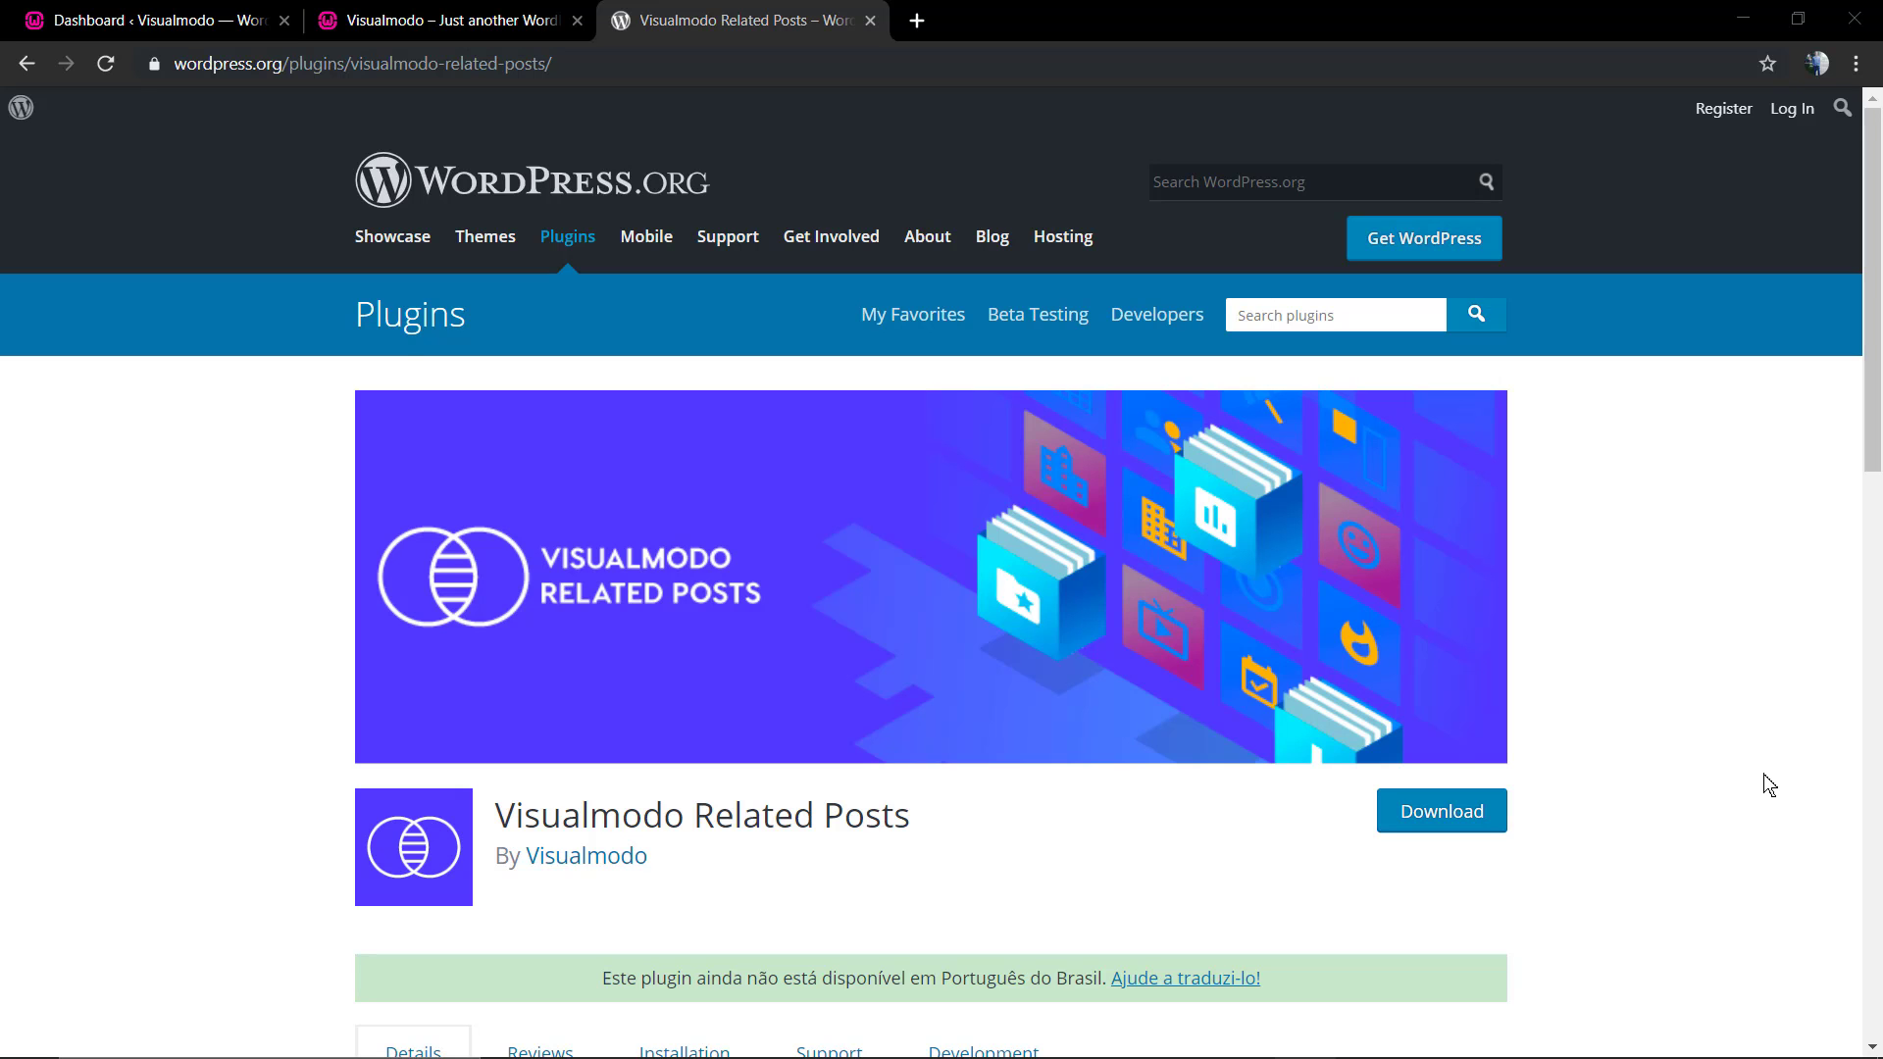
- Open the Your Brazil Travel Guide post from the Visualmodo site's front page
{"action": "scroll", "coordinate": [1122, 711], "scroll_direction": "down", "scroll_amount": 2}
{"action": "scroll", "coordinate": [1106, 711], "scroll_direction": "down", "scroll_amount": 5}
{"action": "scroll", "coordinate": [846, 702], "scroll_direction": "down", "scroll_amount": 2}
{"action": "scroll", "coordinate": [767, 694], "scroll_direction": "down", "scroll_amount": 3}
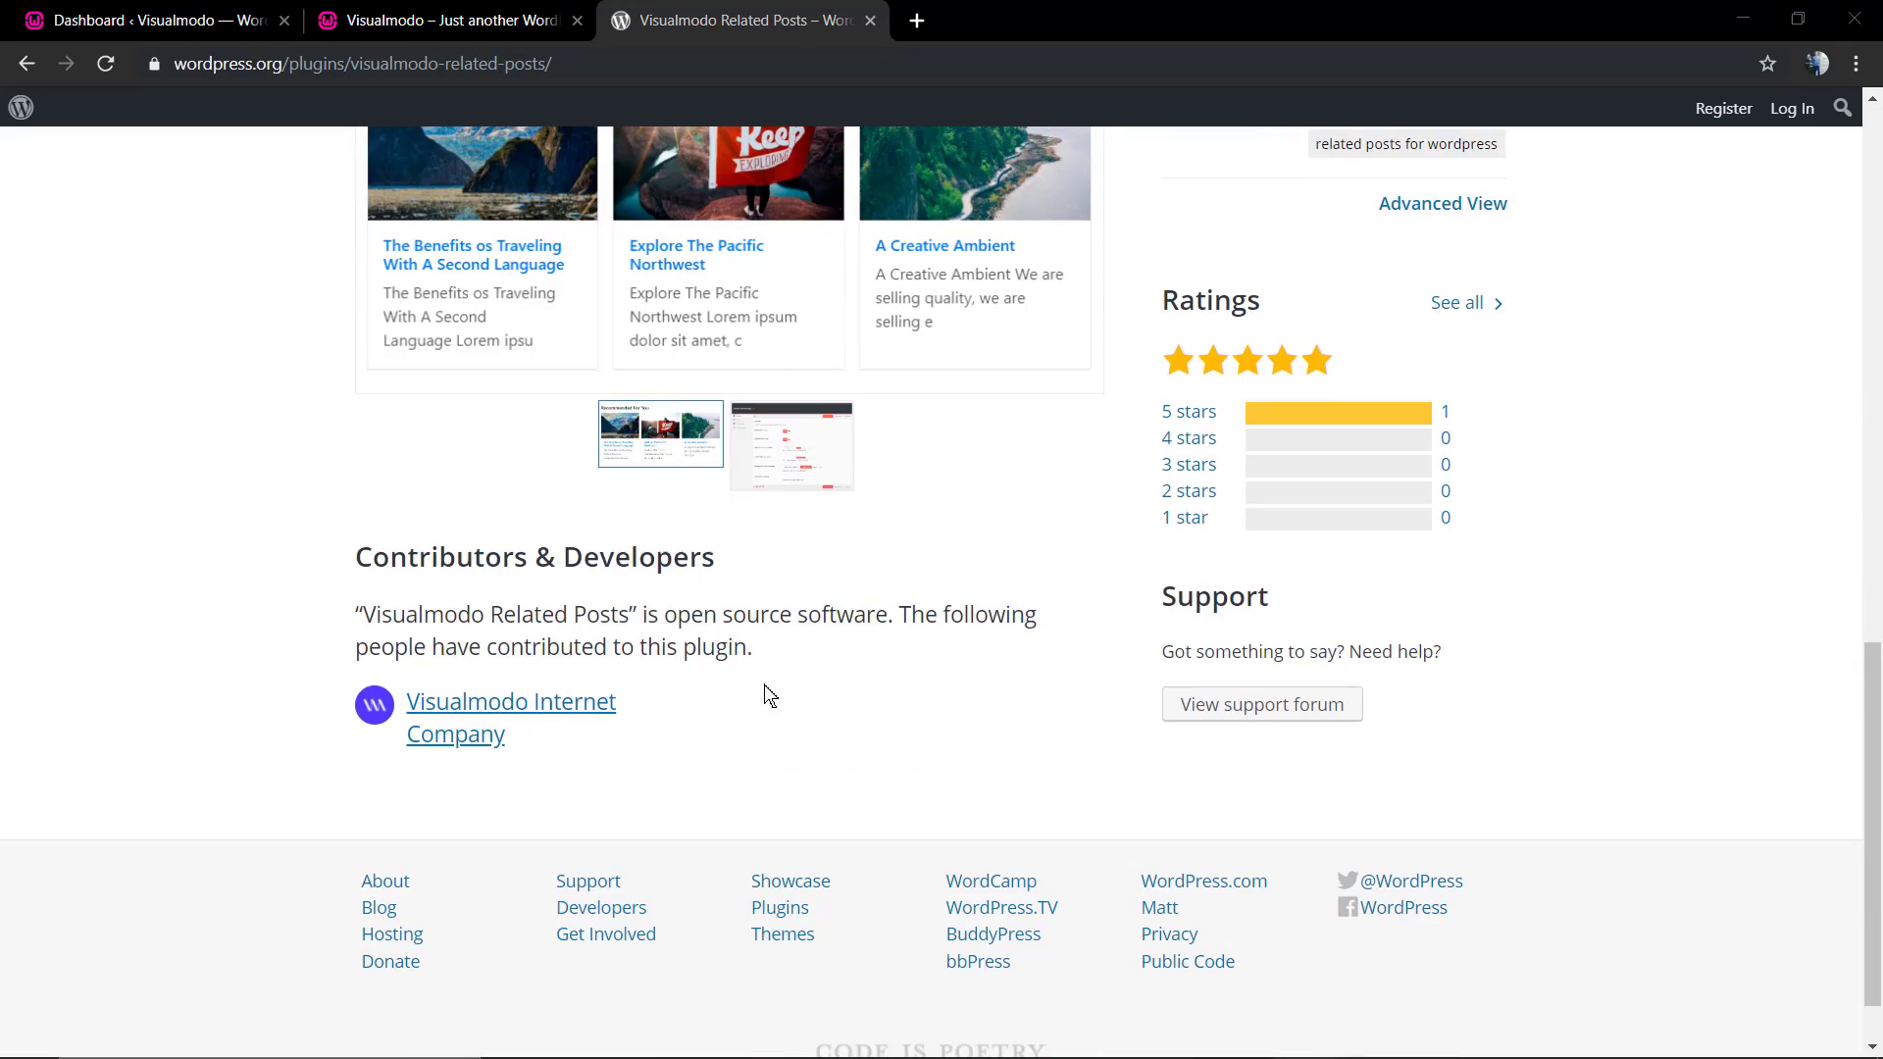
{"action": "scroll", "coordinate": [764, 689], "scroll_direction": "up", "scroll_amount": 1}
{"action": "scroll", "coordinate": [763, 690], "scroll_direction": "up", "scroll_amount": 5}
{"action": "scroll", "coordinate": [764, 689], "scroll_direction": "up", "scroll_amount": 5}
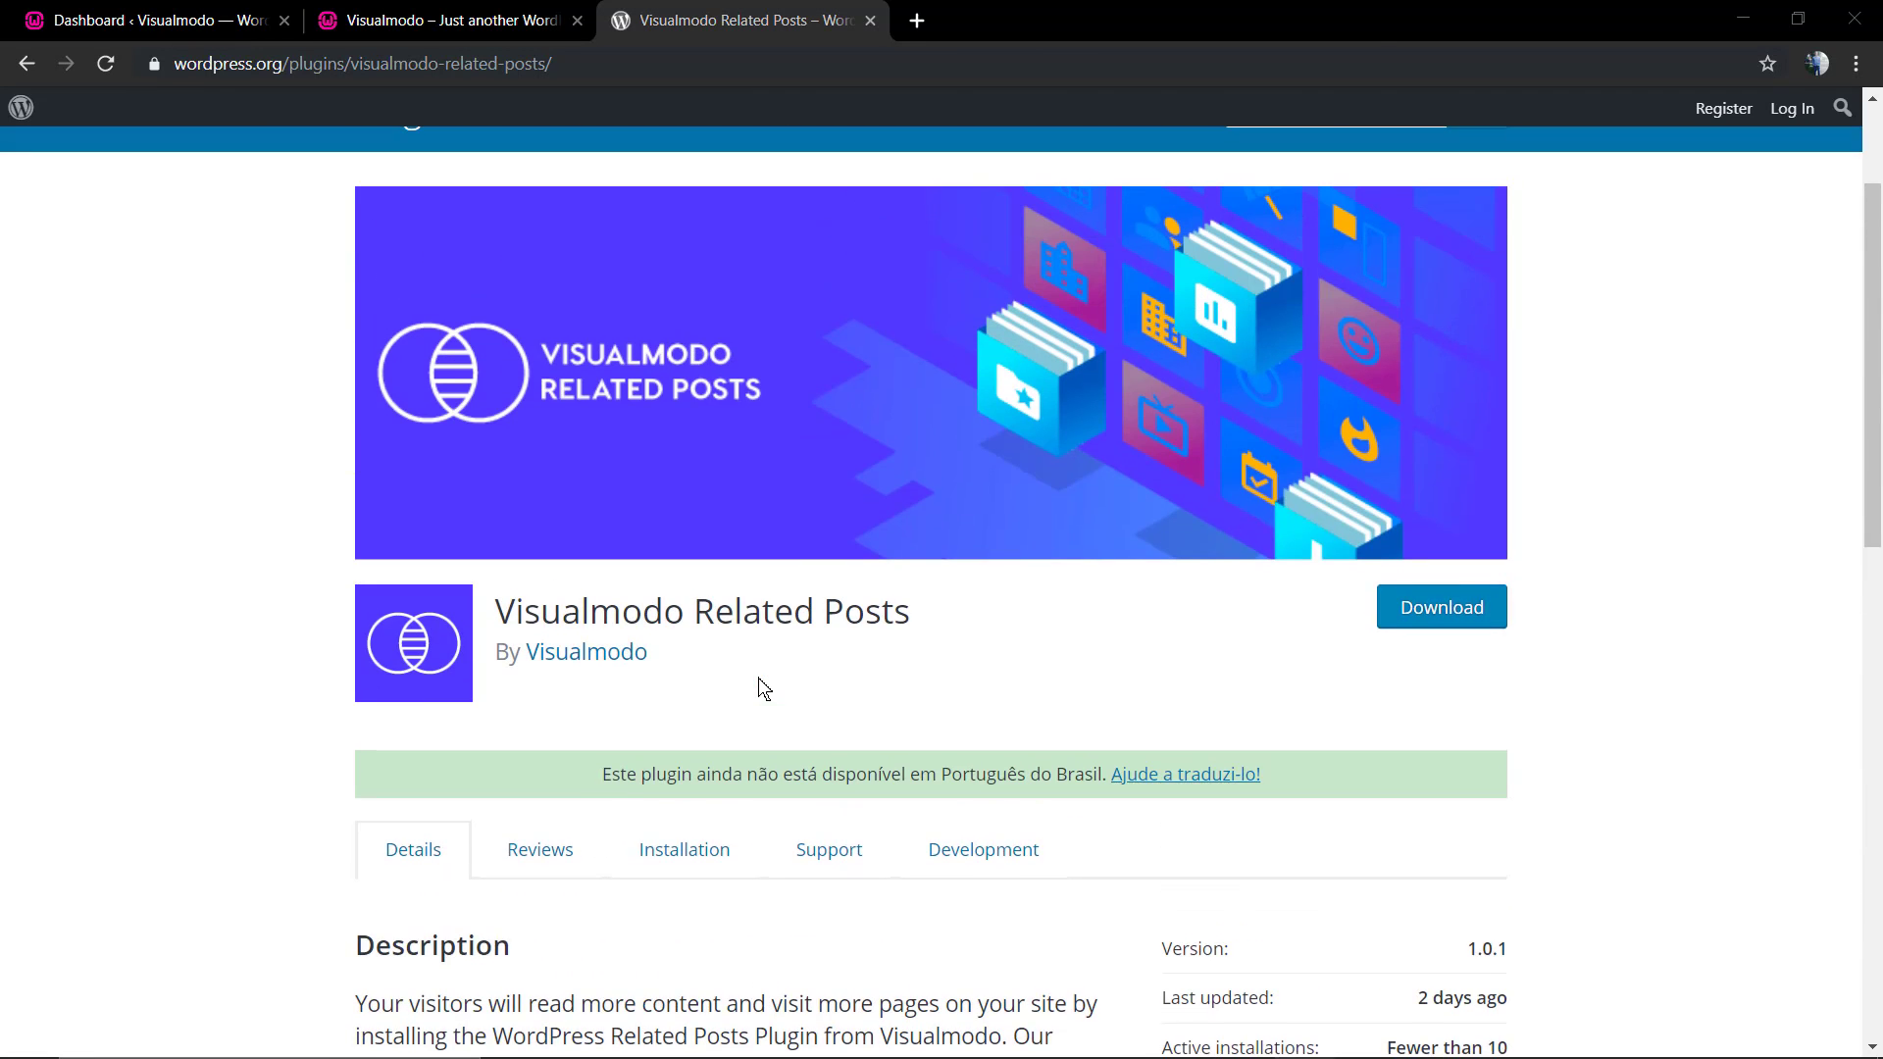
{"action": "scroll", "coordinate": [764, 689], "scroll_direction": "up", "scroll_amount": 2}
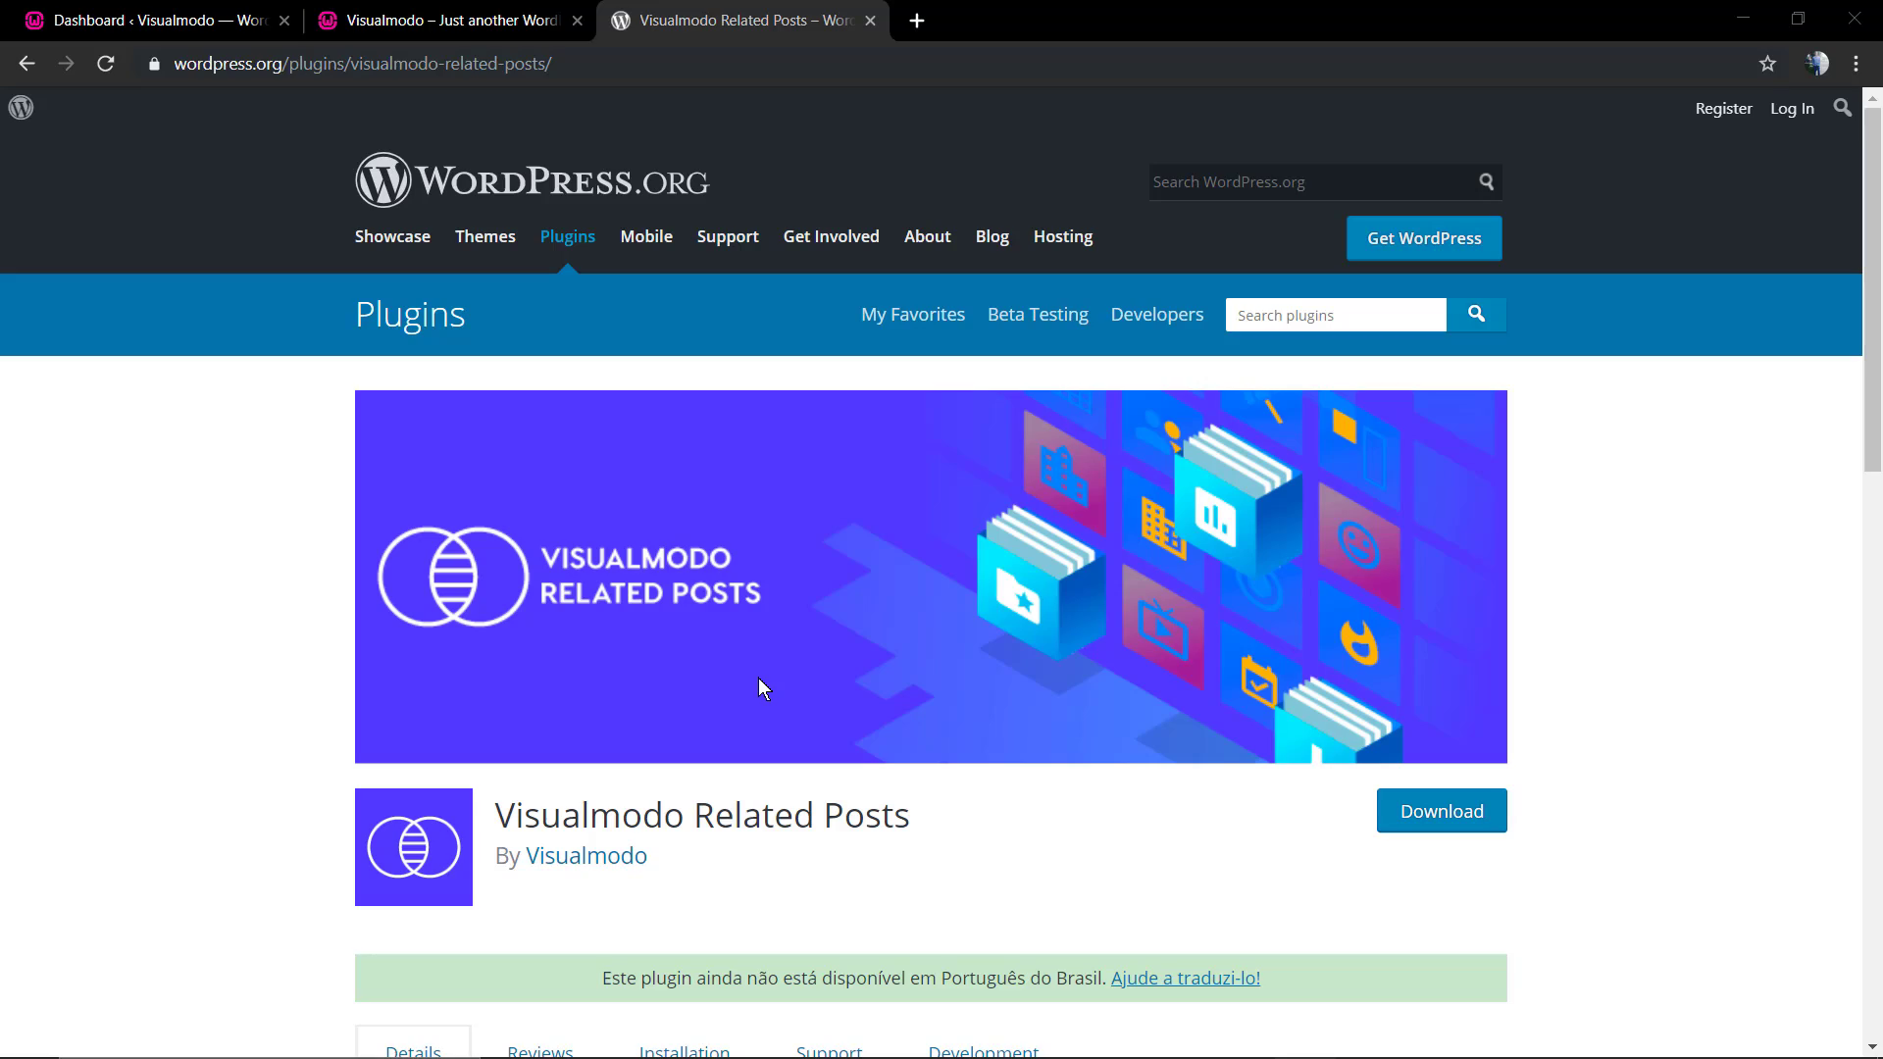
{"action": "left_click", "coordinate": [463, 38]}
{"action": "scroll", "coordinate": [512, 412], "scroll_direction": "down", "scroll_amount": 5}
{"action": "scroll", "coordinate": [515, 410], "scroll_direction": "down", "scroll_amount": 3}
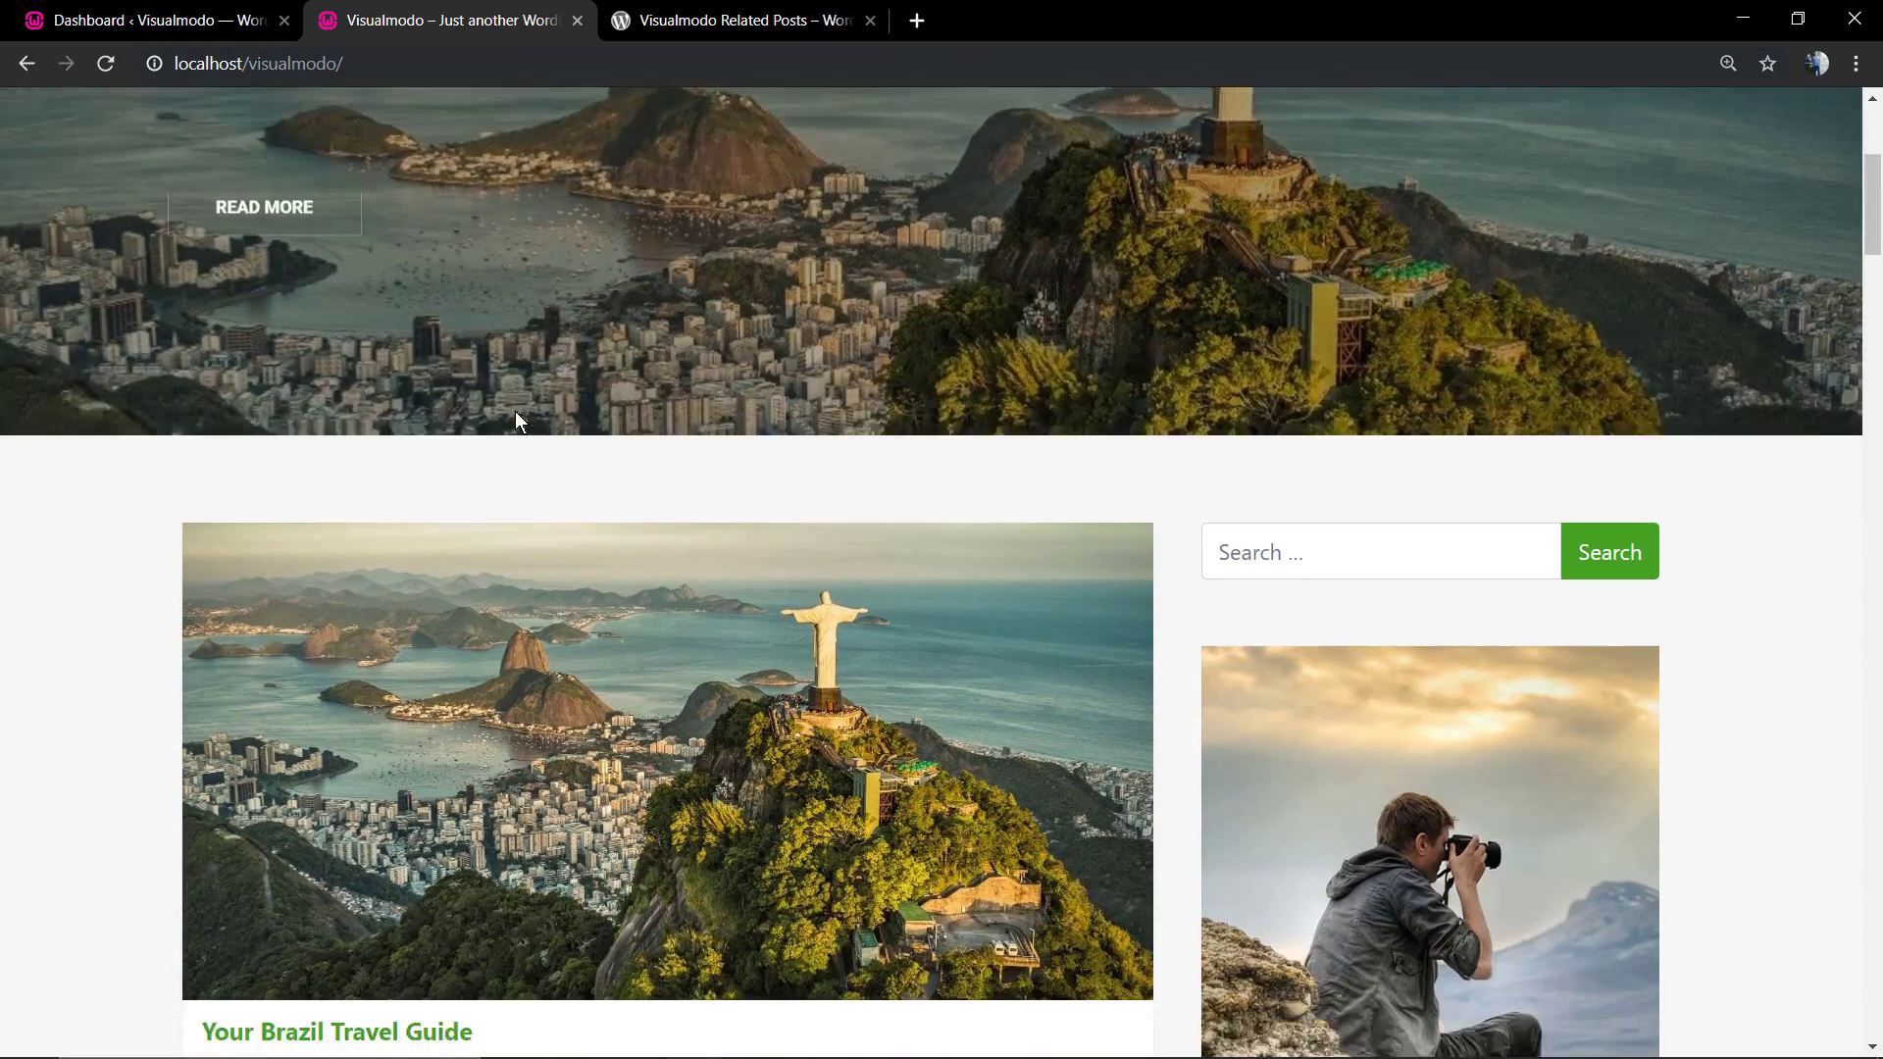
{"action": "scroll", "coordinate": [515, 410], "scroll_direction": "down", "scroll_amount": 2}
{"action": "left_click", "coordinate": [515, 410]}
- Scroll the Brazil post down to its six-article Recommended For You grid
{"action": "scroll", "coordinate": [540, 538], "scroll_direction": "down", "scroll_amount": 3}
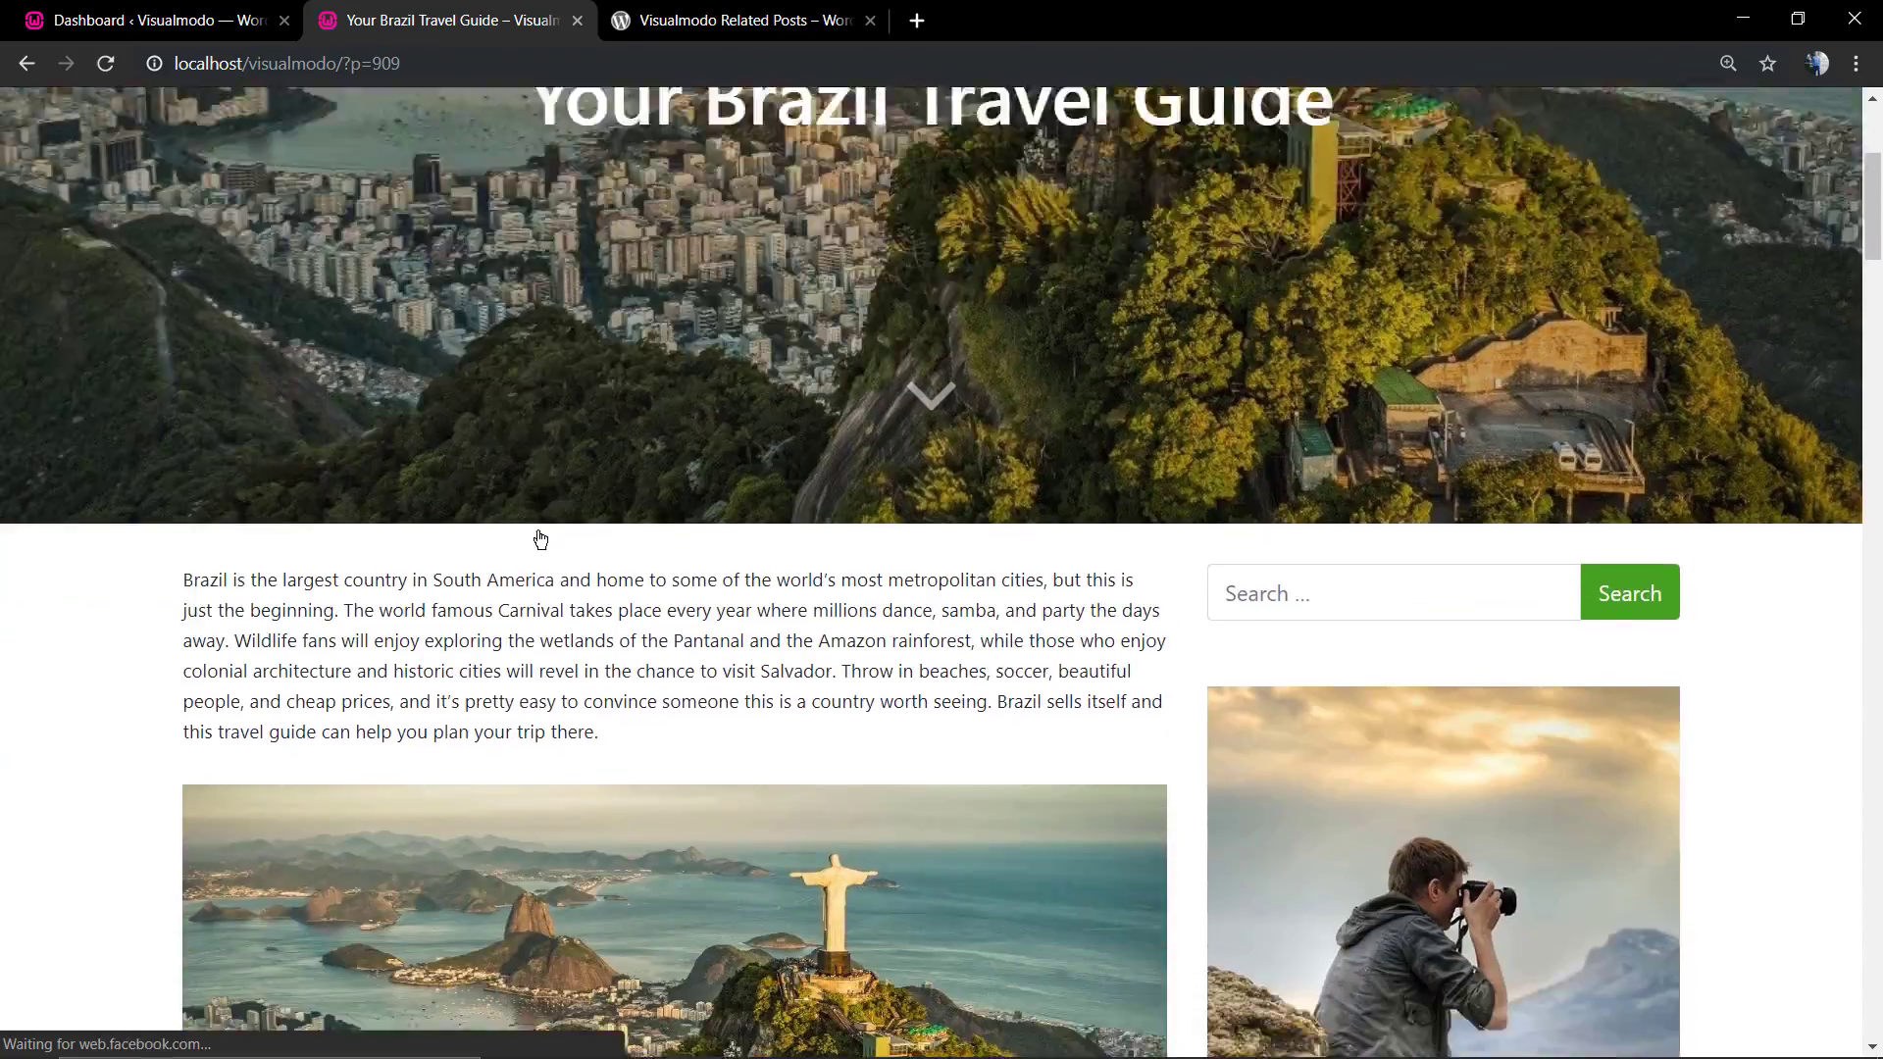
{"action": "scroll", "coordinate": [540, 538], "scroll_direction": "down", "scroll_amount": 7}
{"action": "scroll", "coordinate": [541, 539], "scroll_direction": "down", "scroll_amount": 4}
{"action": "scroll", "coordinate": [540, 538], "scroll_direction": "down", "scroll_amount": 5}
{"action": "scroll", "coordinate": [540, 538], "scroll_direction": "down", "scroll_amount": 2}
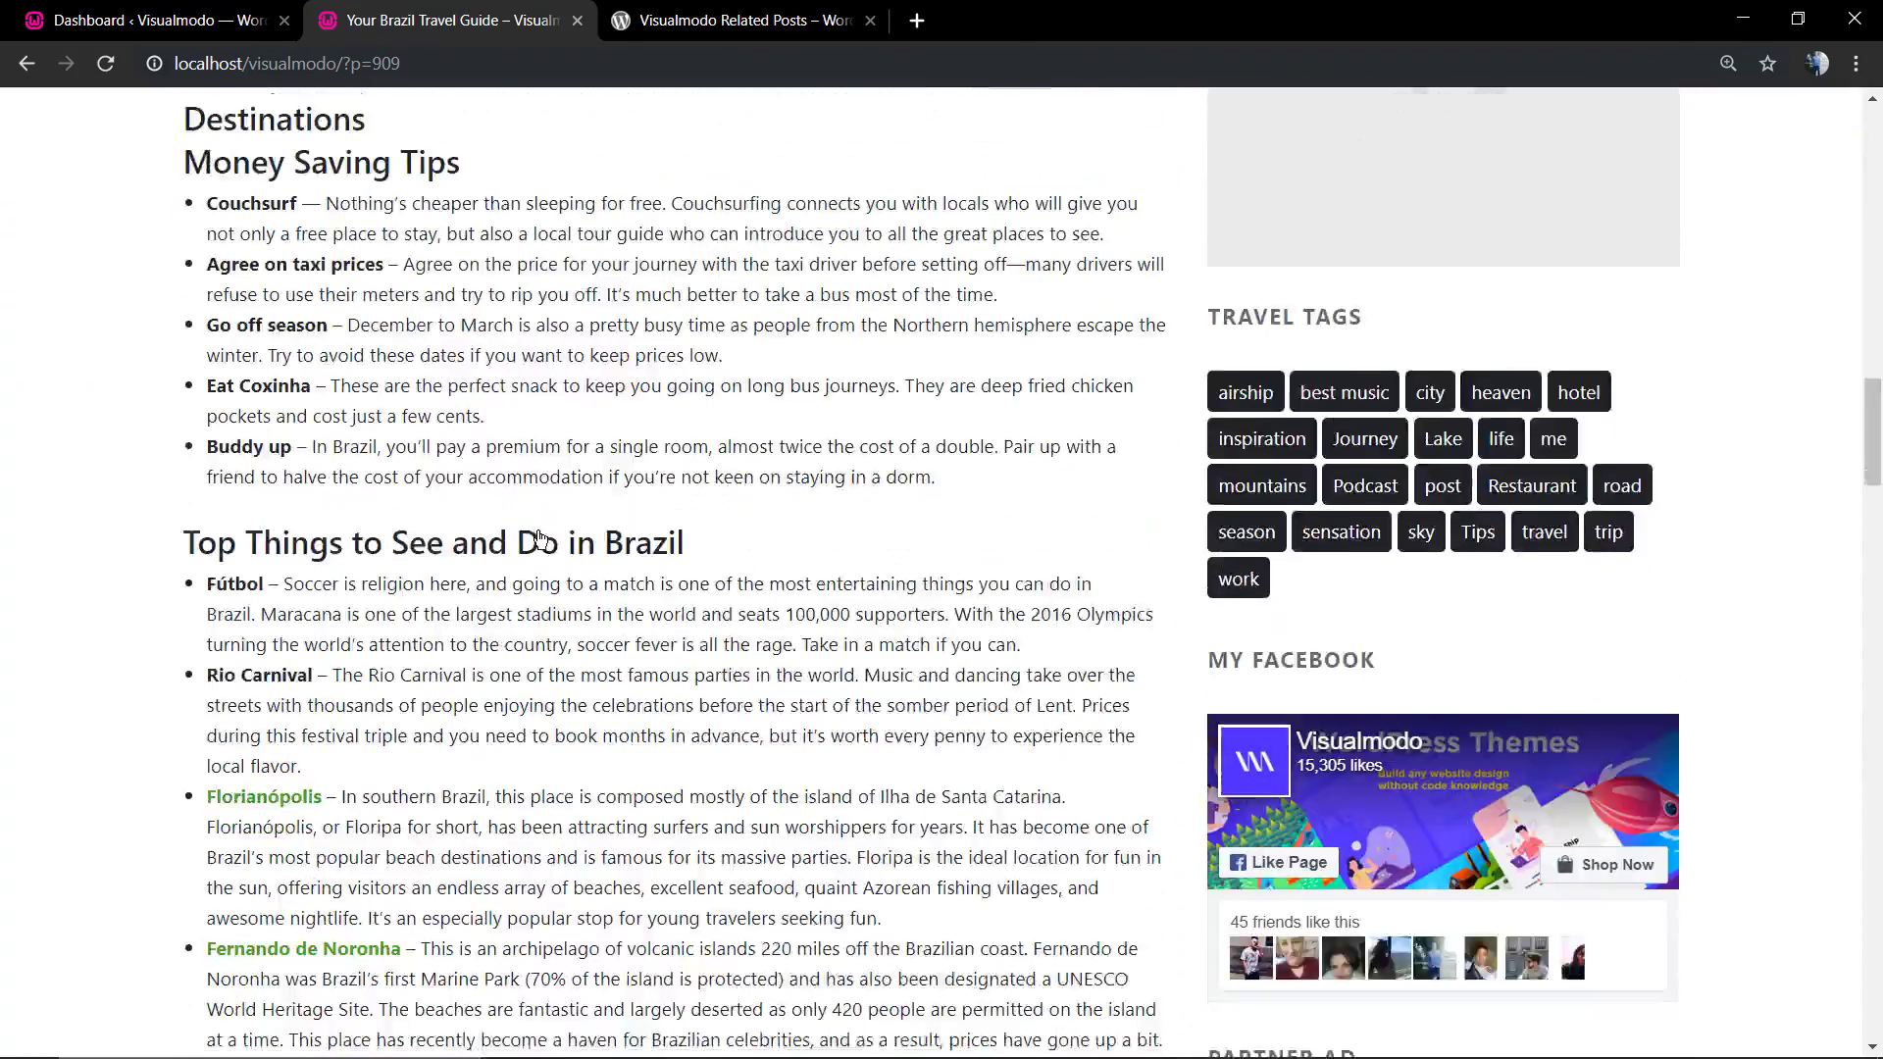
{"action": "scroll", "coordinate": [540, 538], "scroll_direction": "down", "scroll_amount": 8}
{"action": "scroll", "coordinate": [540, 539], "scroll_direction": "down", "scroll_amount": 9}
{"action": "scroll", "coordinate": [540, 539], "scroll_direction": "down", "scroll_amount": 2}
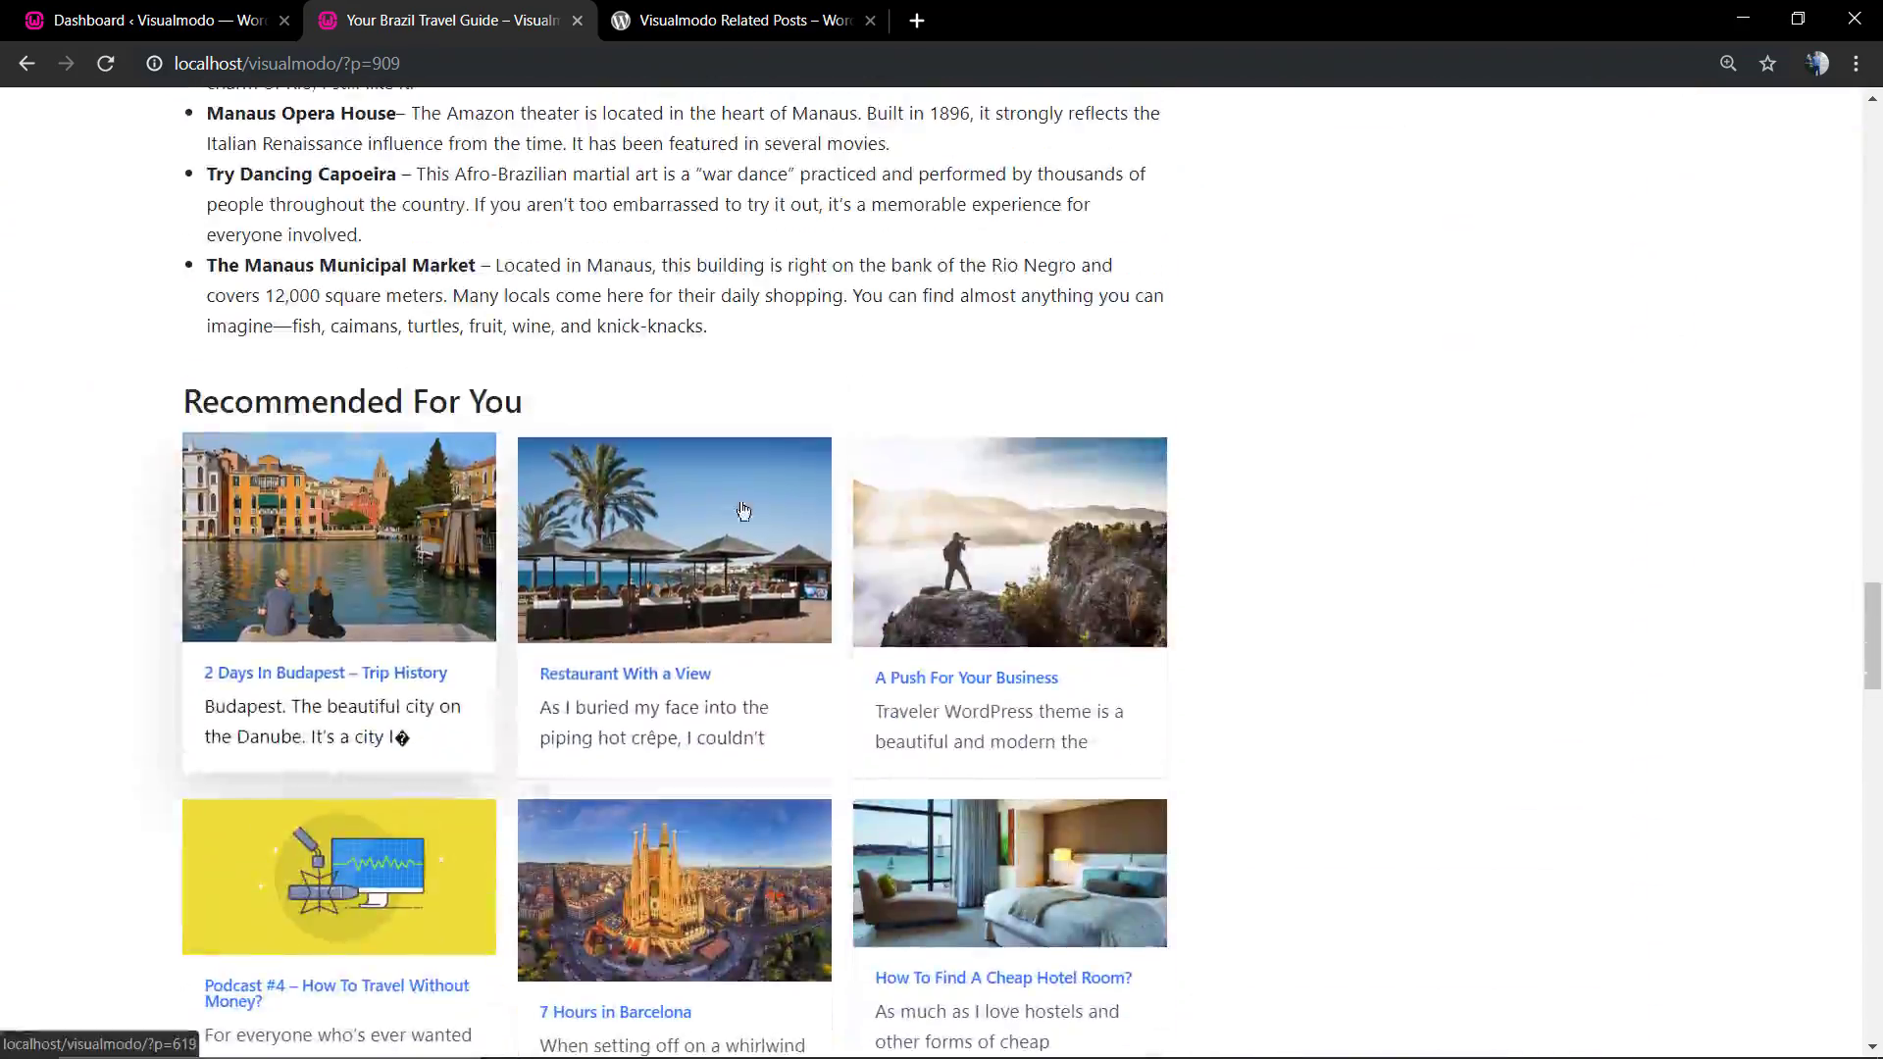
{"action": "scroll", "coordinate": [743, 510], "scroll_direction": "down", "scroll_amount": 2}
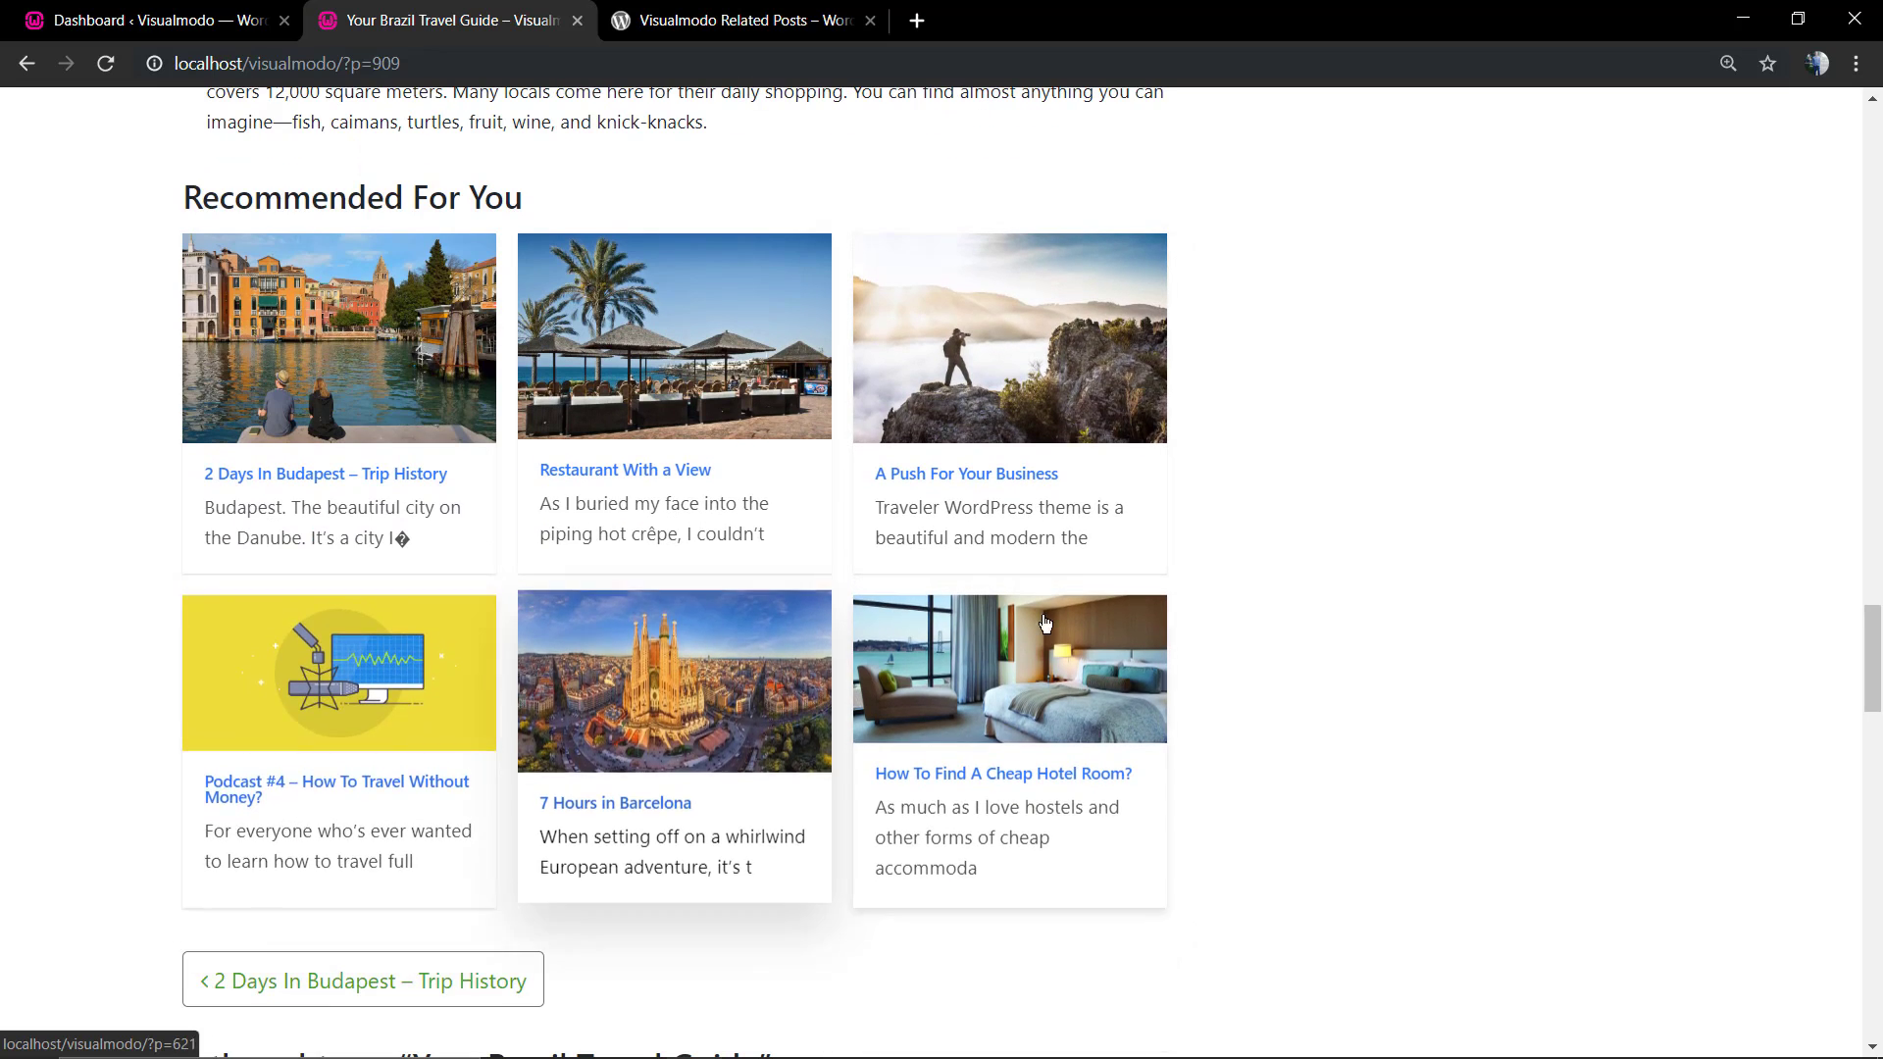
{"action": "scroll", "coordinate": [1045, 624], "scroll_direction": "up", "scroll_amount": 2}
{"action": "scroll", "coordinate": [954, 601], "scroll_direction": "down", "scroll_amount": 2}
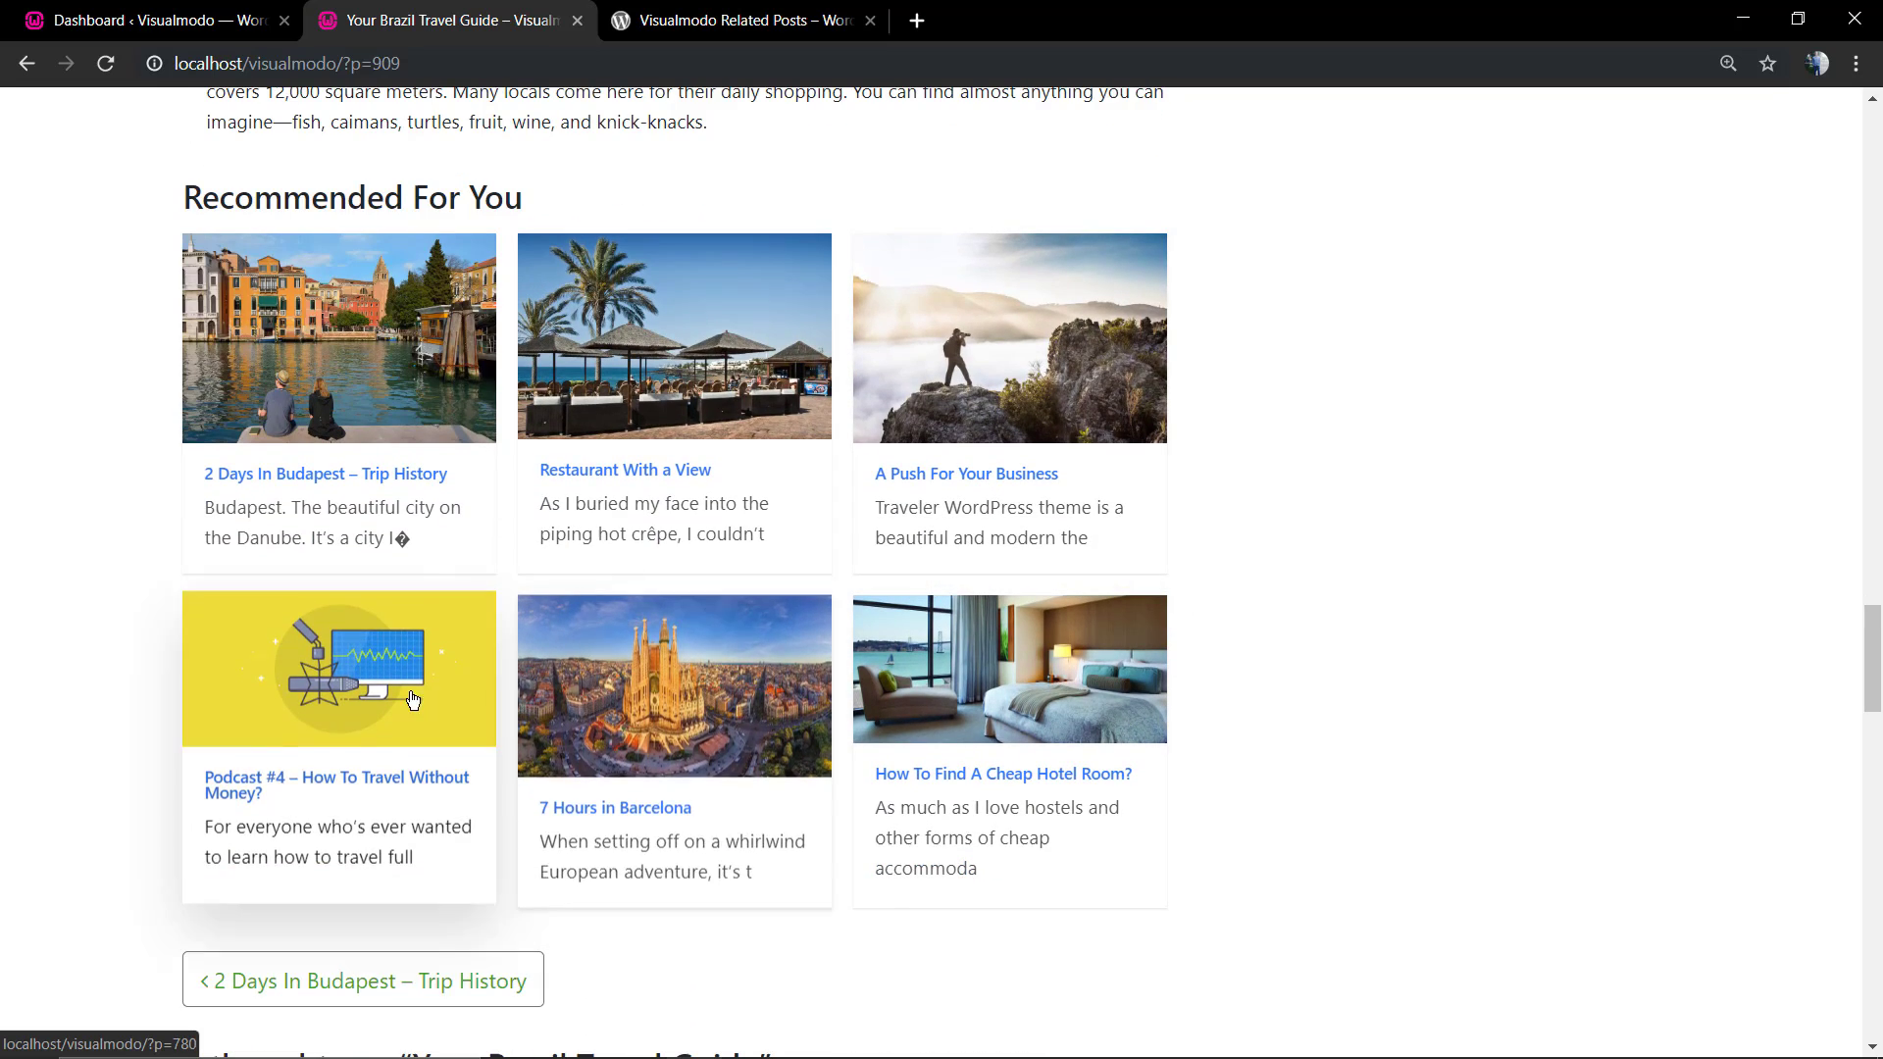
{"action": "scroll", "coordinate": [411, 699], "scroll_direction": "up", "scroll_amount": 2}
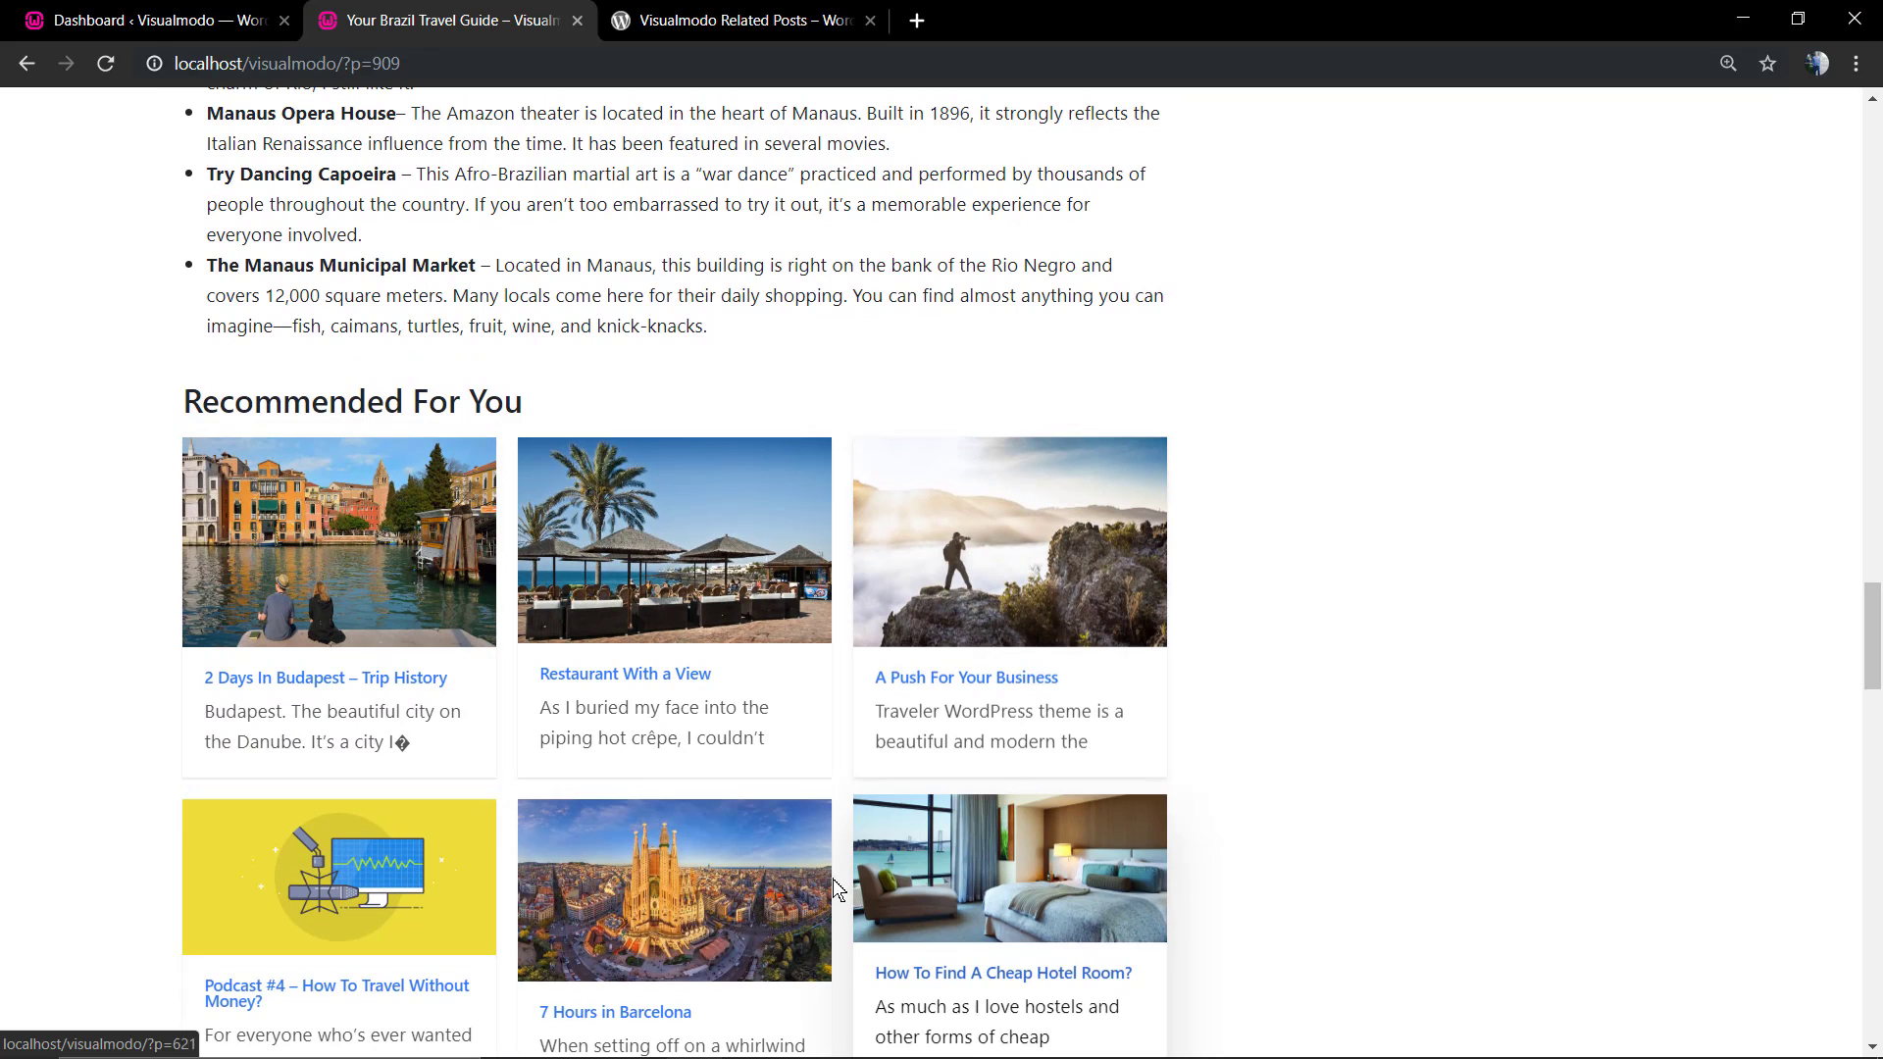
{"action": "scroll", "coordinate": [802, 589], "scroll_direction": "down", "scroll_amount": 2}
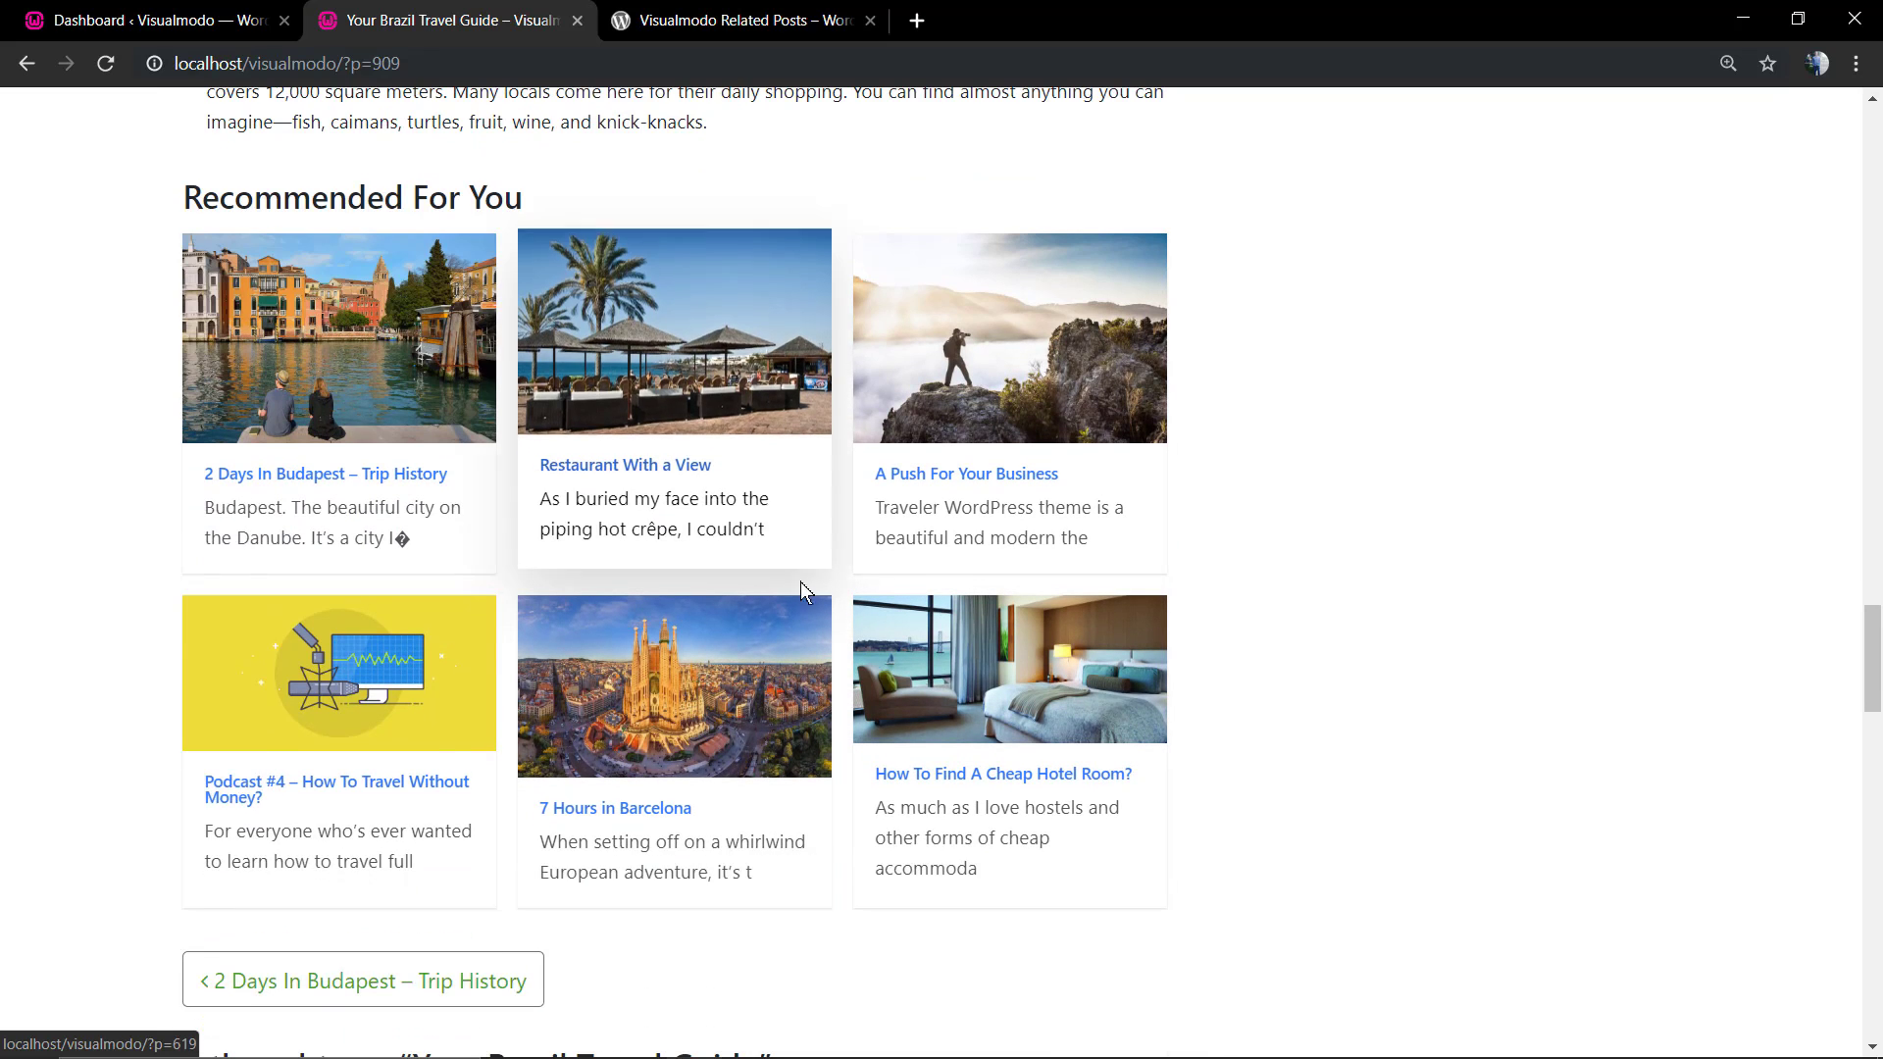
{"action": "scroll", "coordinate": [950, 647], "scroll_direction": "up", "scroll_amount": 2}
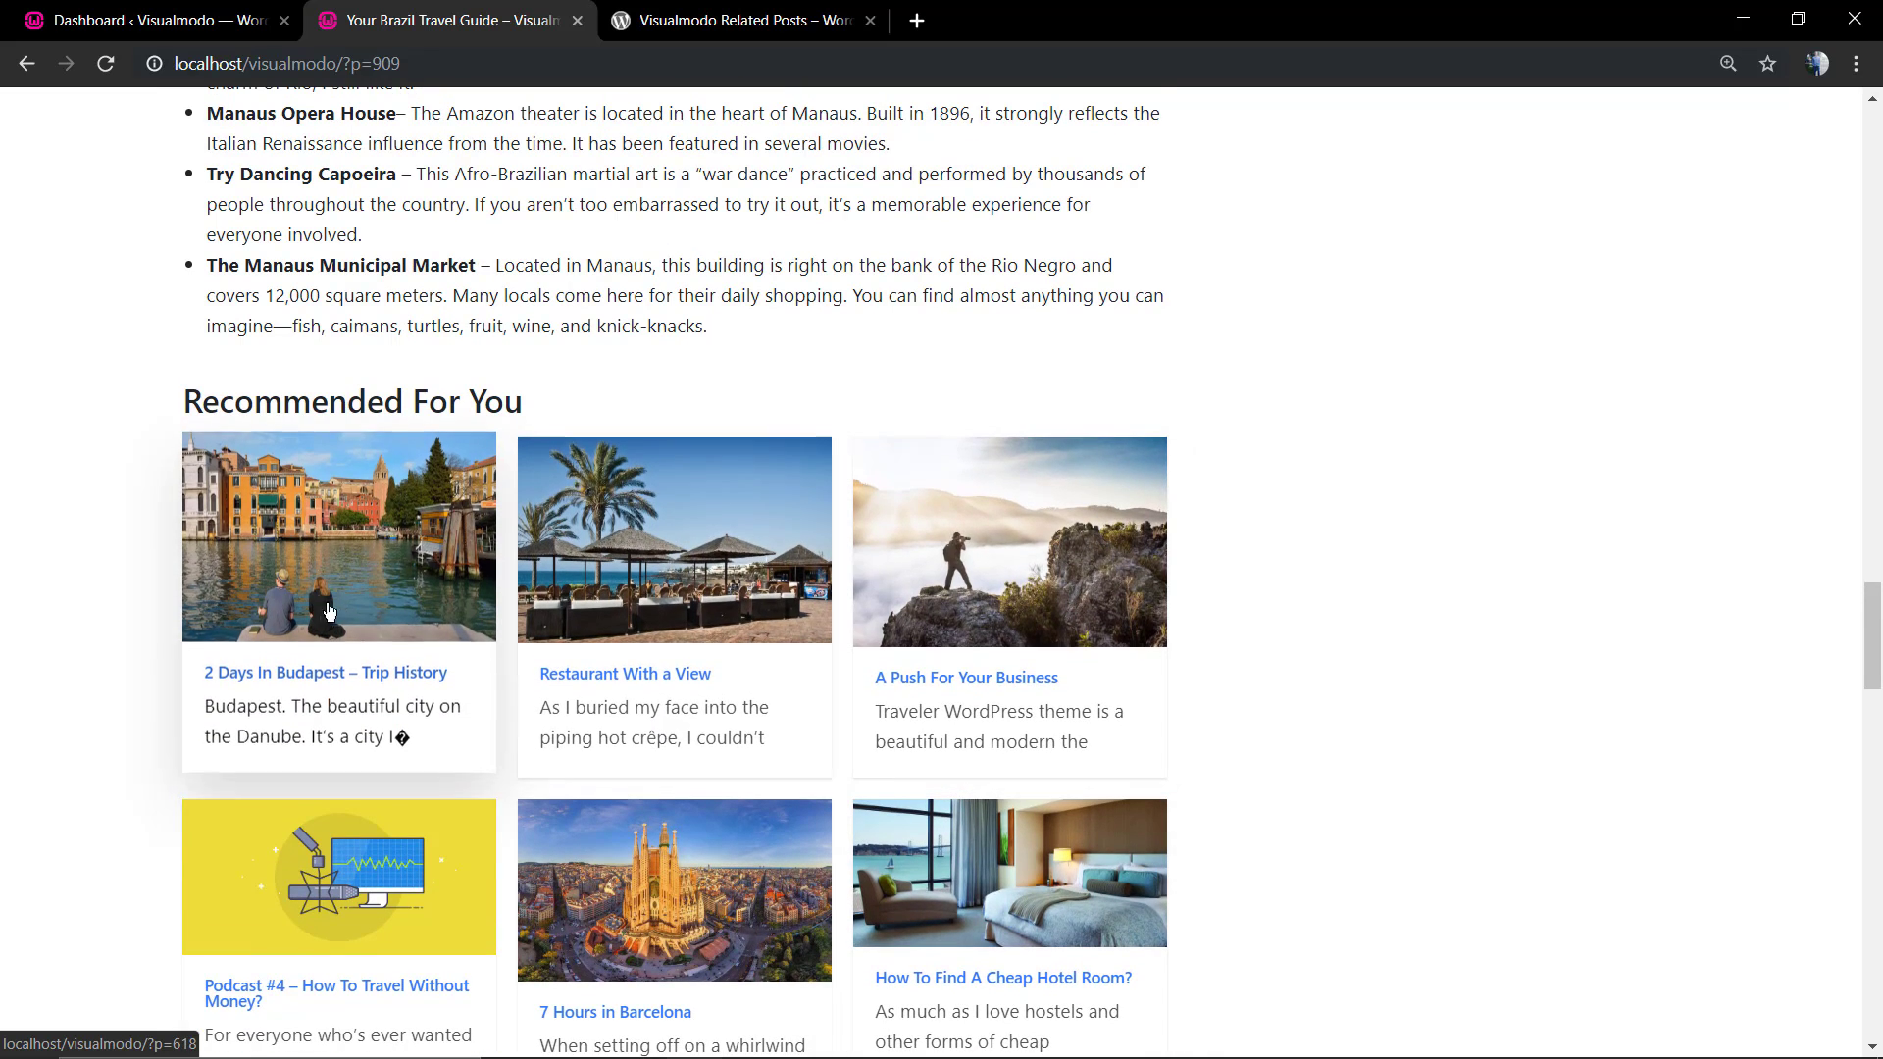
- Confirm Visualmodo Related Posts is active in the Plugins list, then open its admin page
{"action": "left_click", "coordinate": [147, 20]}
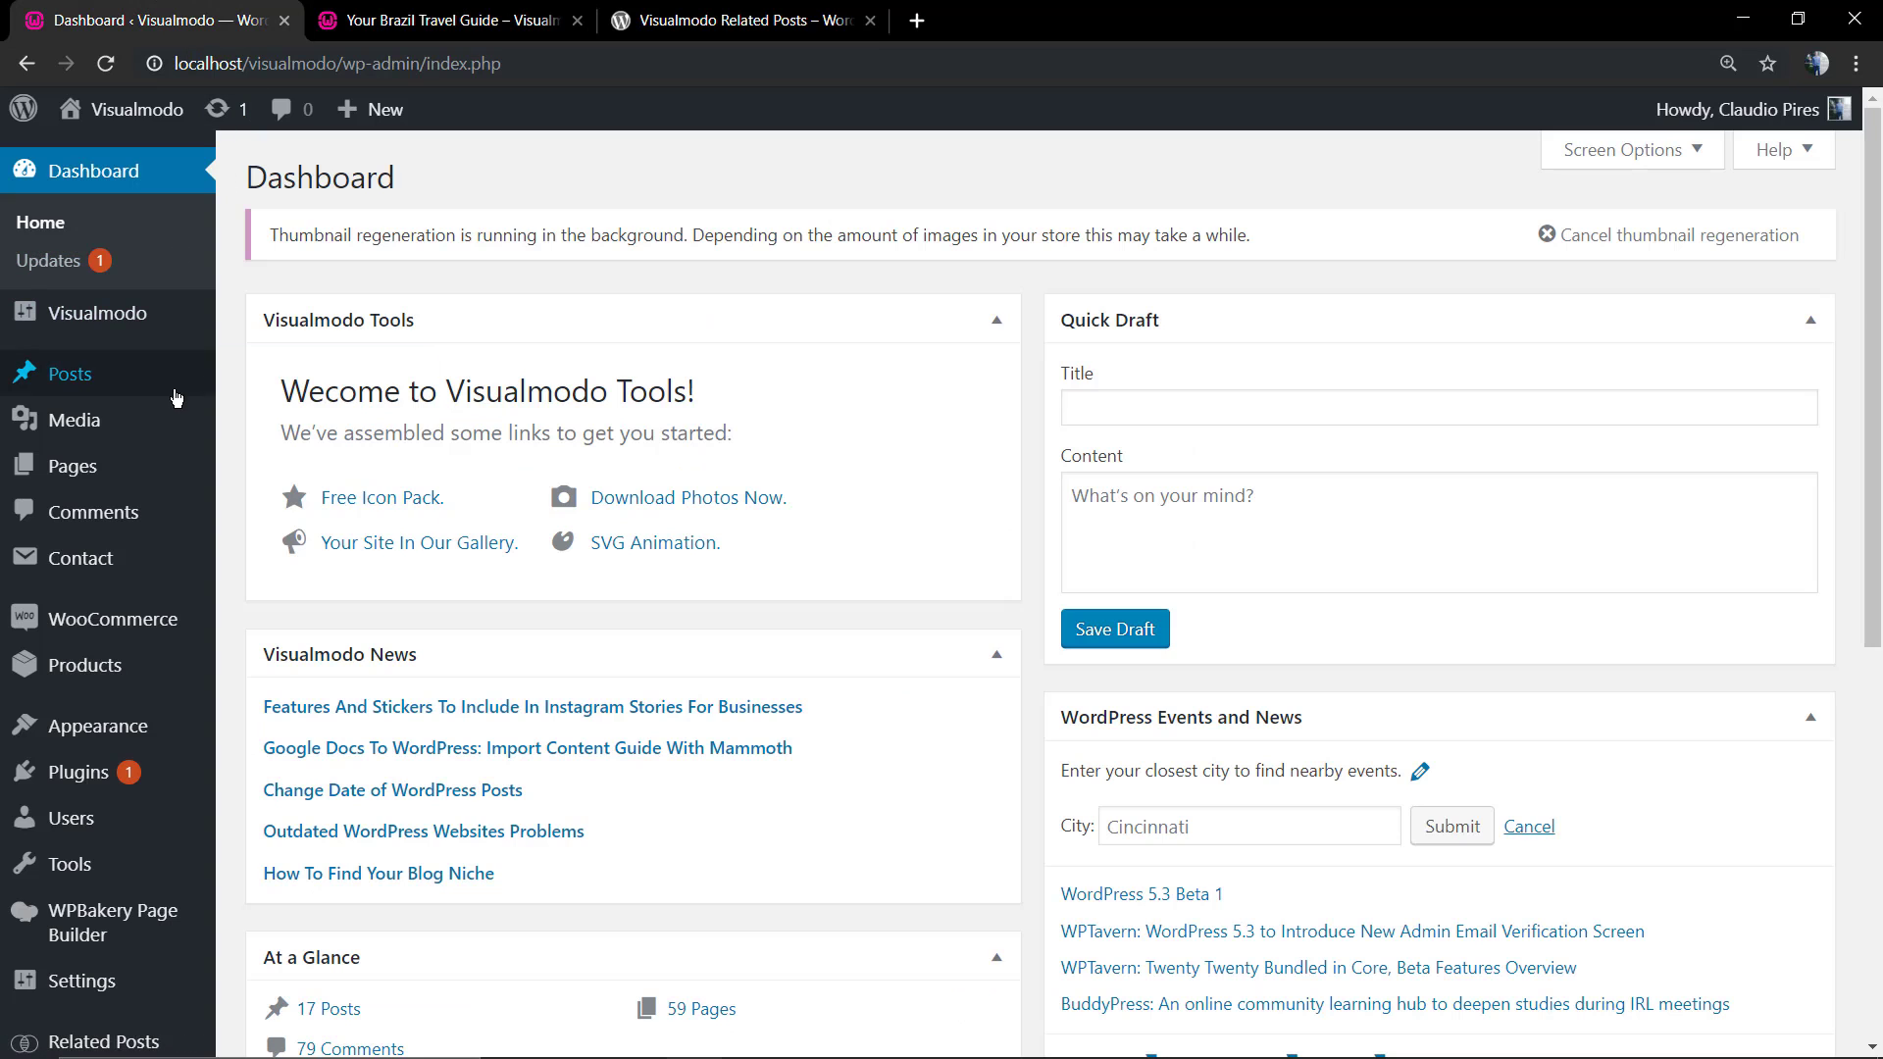
{"action": "left_click", "coordinate": [79, 772]}
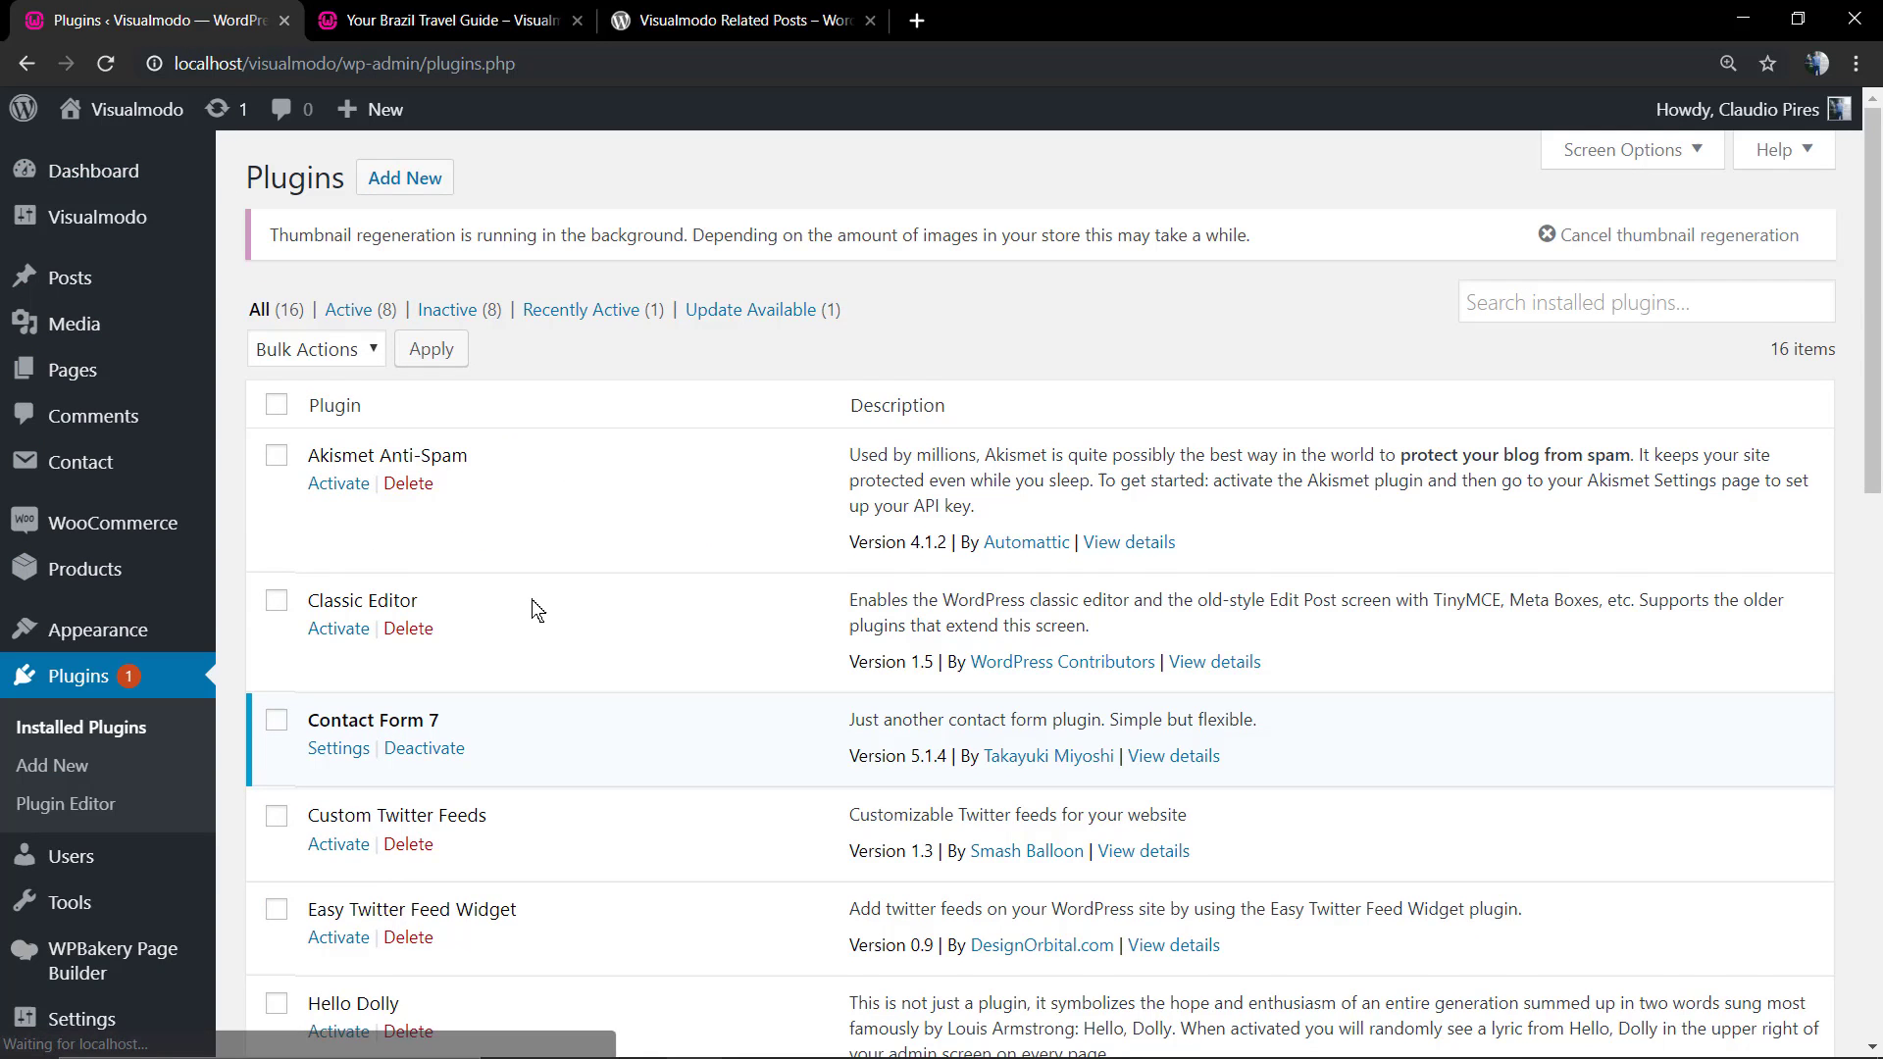
{"action": "scroll", "coordinate": [539, 603], "scroll_direction": "down", "scroll_amount": 3}
{"action": "scroll", "coordinate": [546, 597], "scroll_direction": "down", "scroll_amount": 3}
{"action": "scroll", "coordinate": [549, 597], "scroll_direction": "down", "scroll_amount": 2}
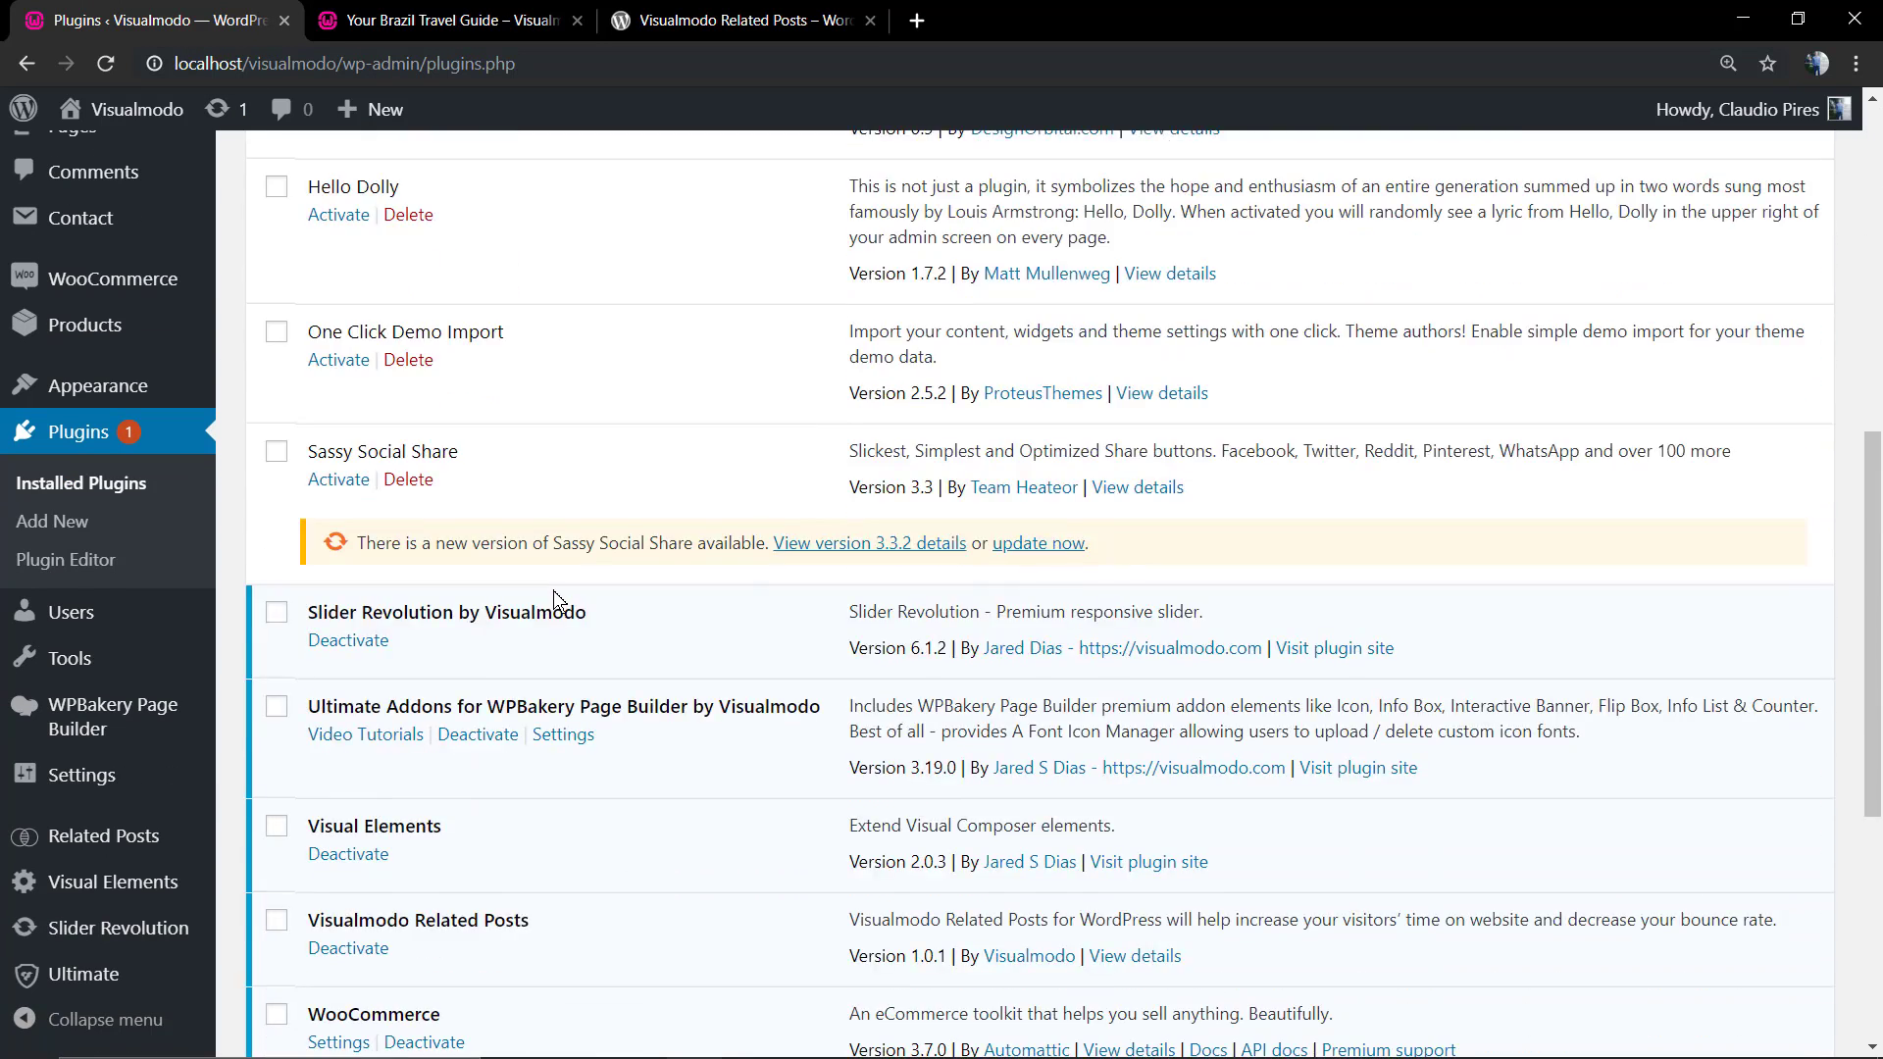
{"action": "scroll", "coordinate": [549, 598], "scroll_direction": "down", "scroll_amount": 1}
{"action": "scroll", "coordinate": [441, 594], "scroll_direction": "down", "scroll_amount": 3}
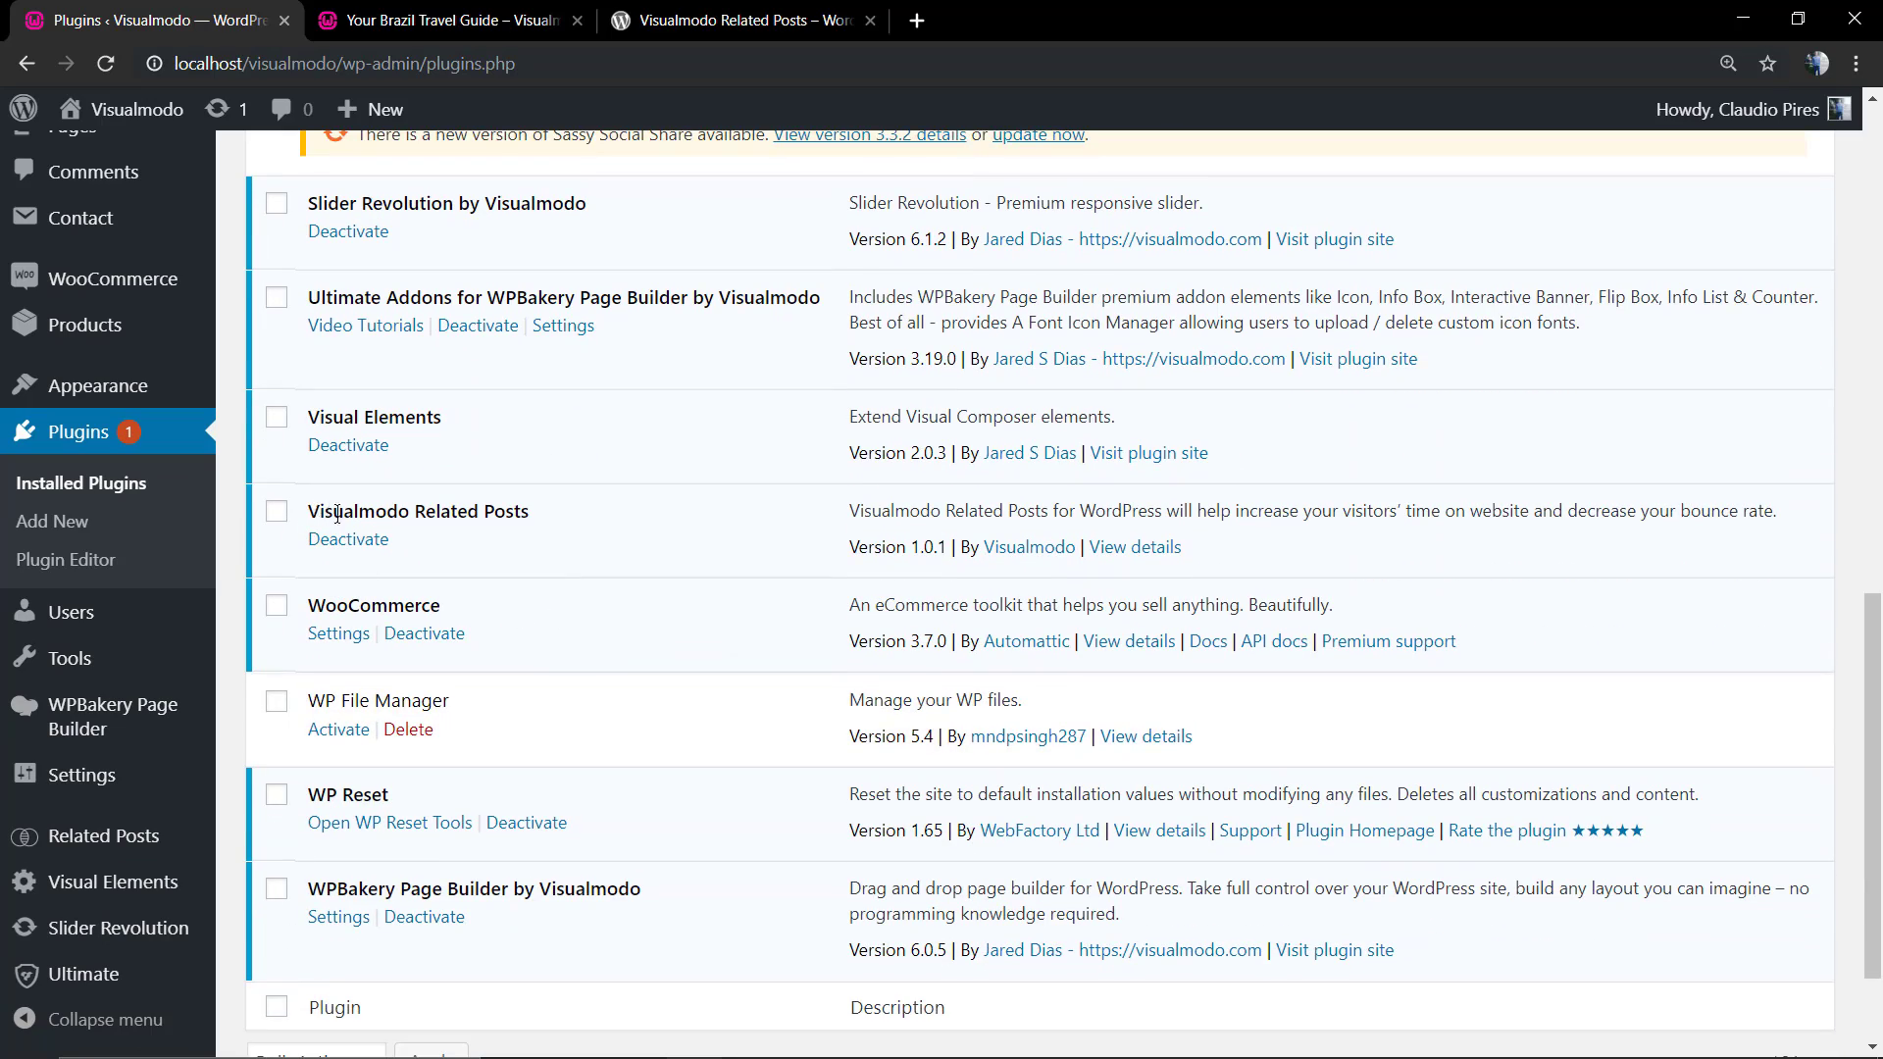
{"action": "left_click_drag", "start_coordinate": [337, 514], "coordinate": [516, 510]}
{"action": "left_click", "coordinate": [517, 510]}
{"action": "scroll", "coordinate": [549, 535], "scroll_direction": "up", "scroll_amount": 1}
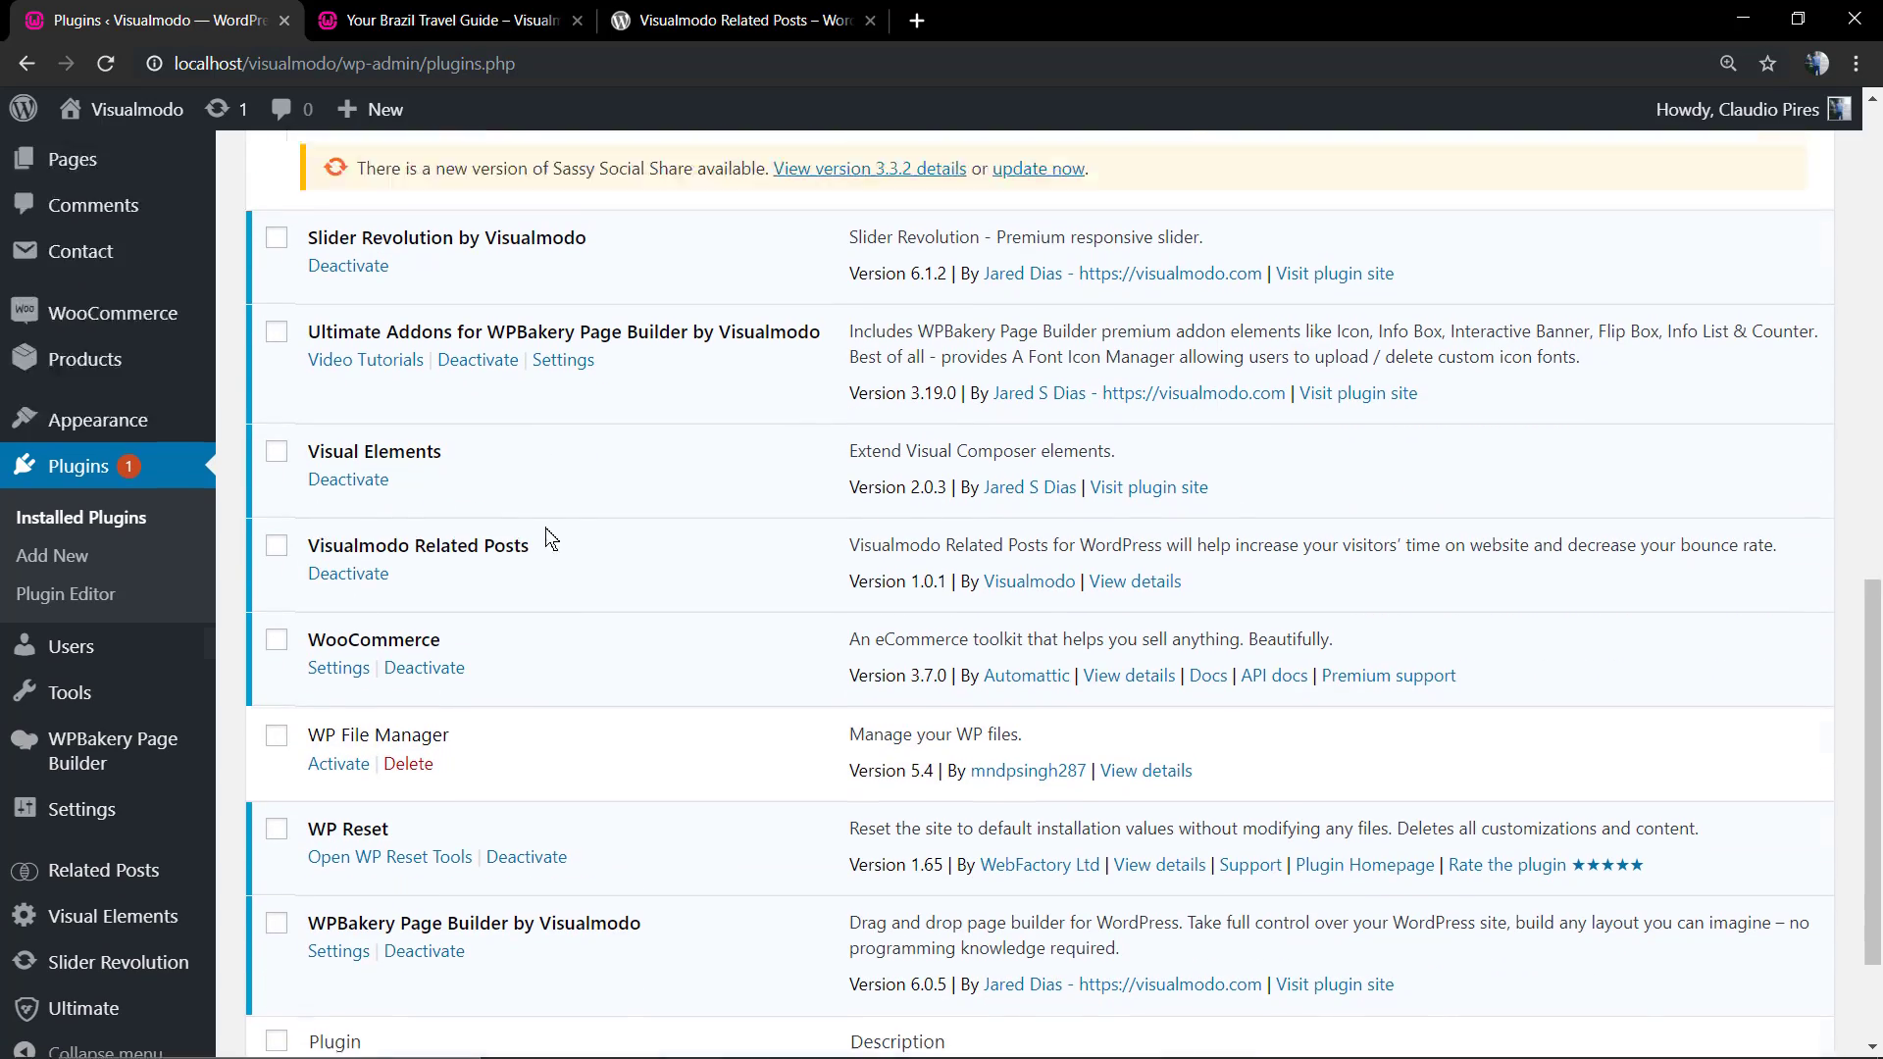
{"action": "scroll", "coordinate": [510, 569], "scroll_direction": "up", "scroll_amount": 6}
{"action": "scroll", "coordinate": [475, 600], "scroll_direction": "up", "scroll_amount": 3}
{"action": "scroll", "coordinate": [343, 588], "scroll_direction": "down", "scroll_amount": 8}
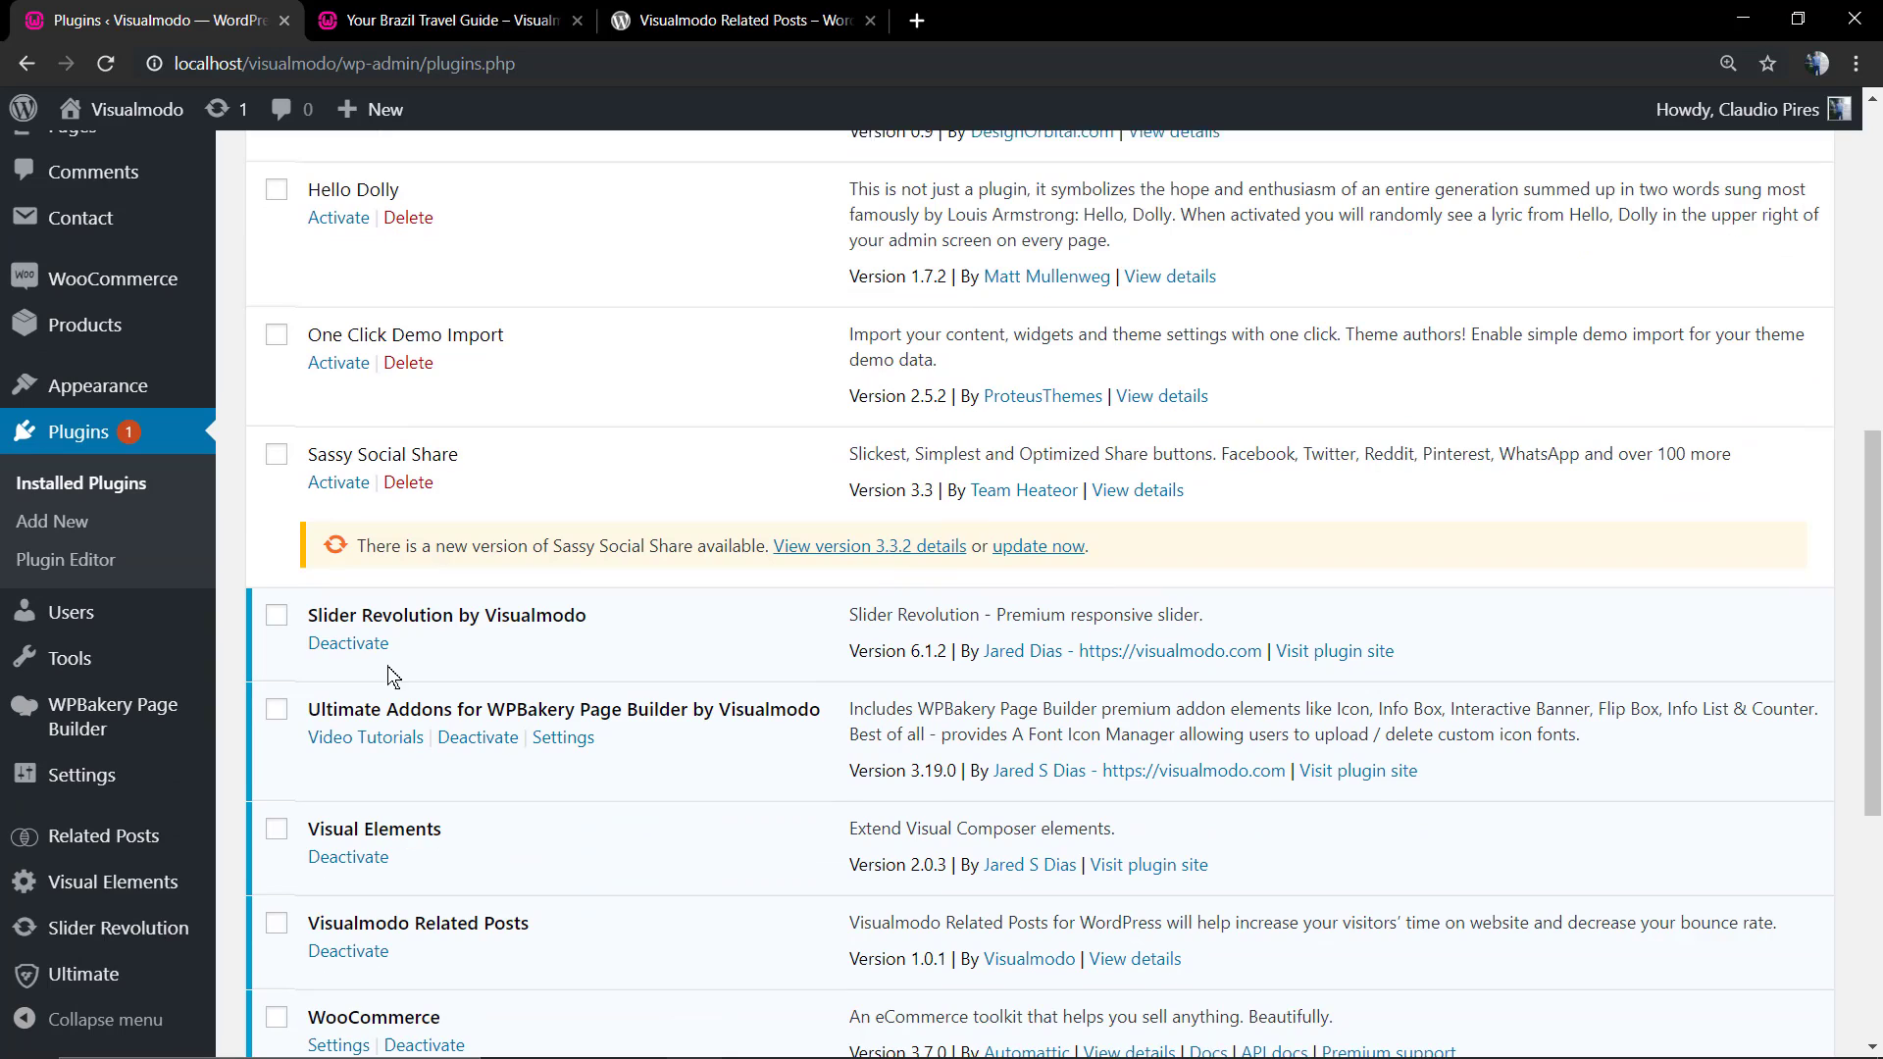
{"action": "mouse_move", "coordinate": [103, 869]}
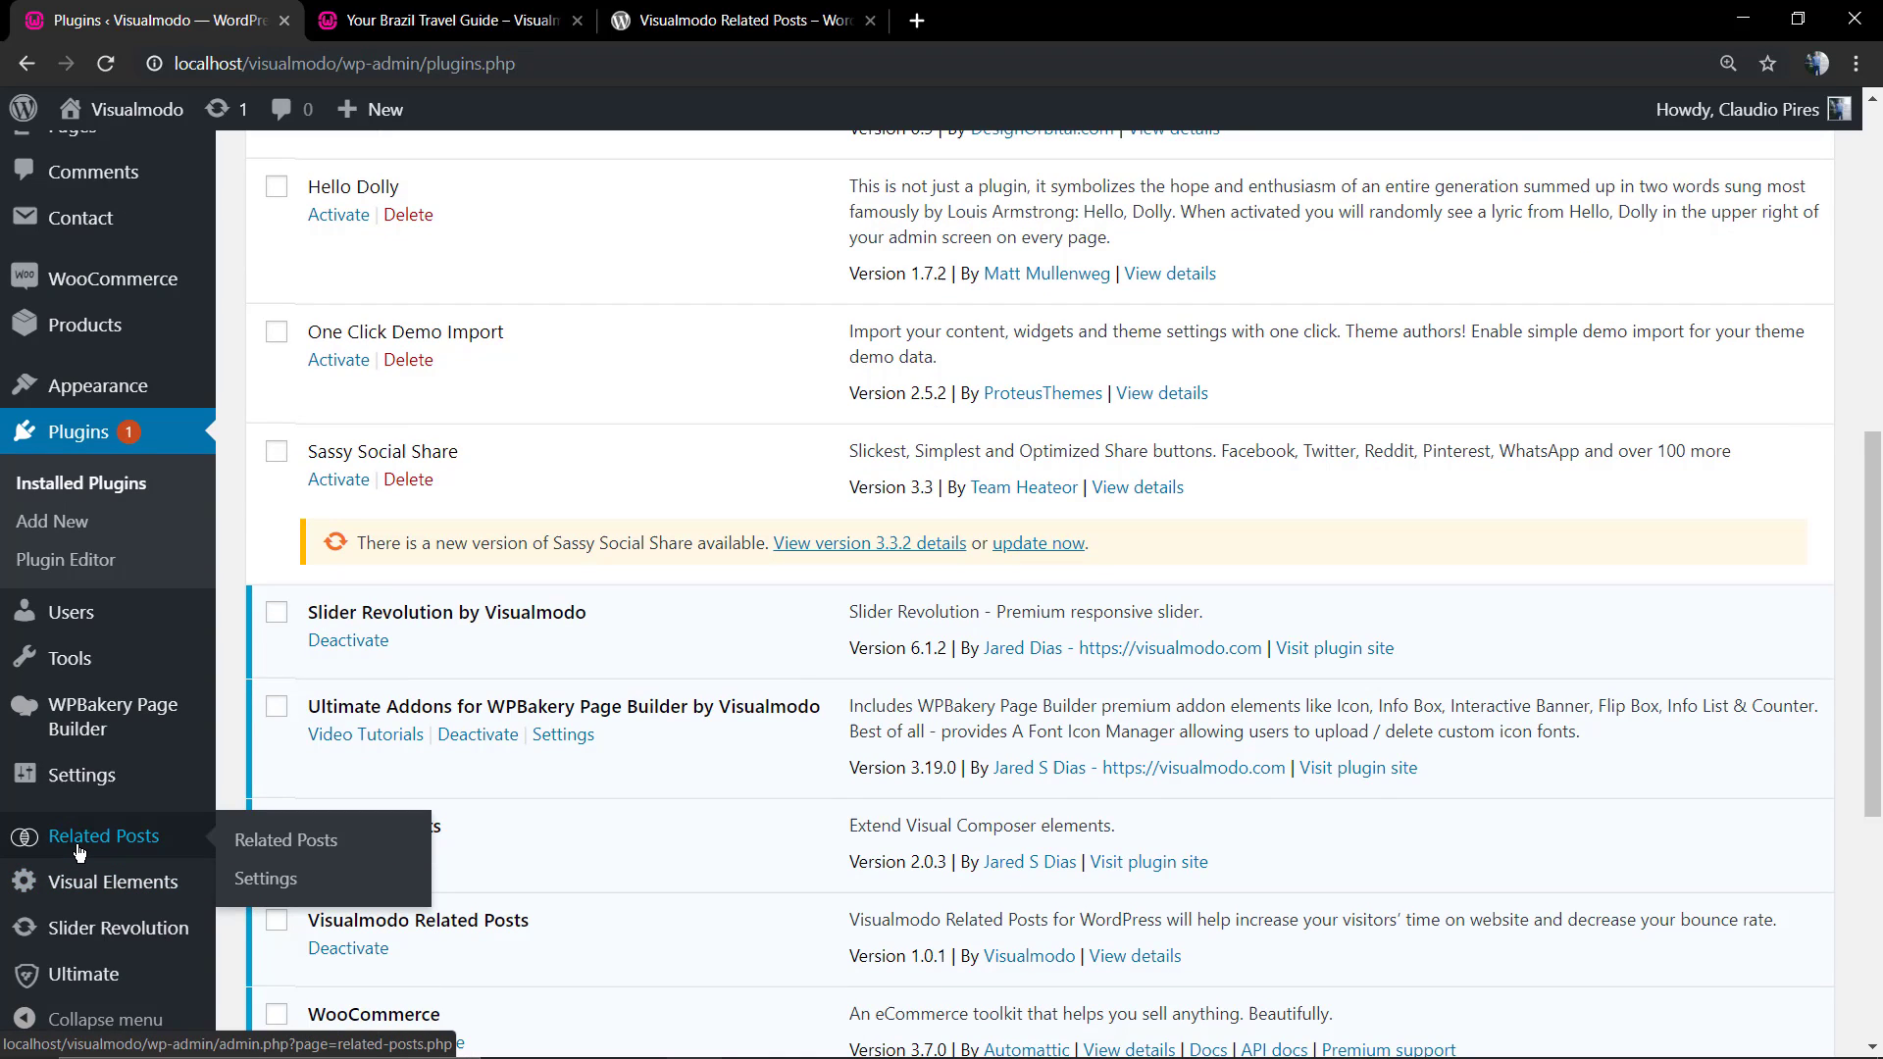
{"action": "left_click", "coordinate": [79, 845]}
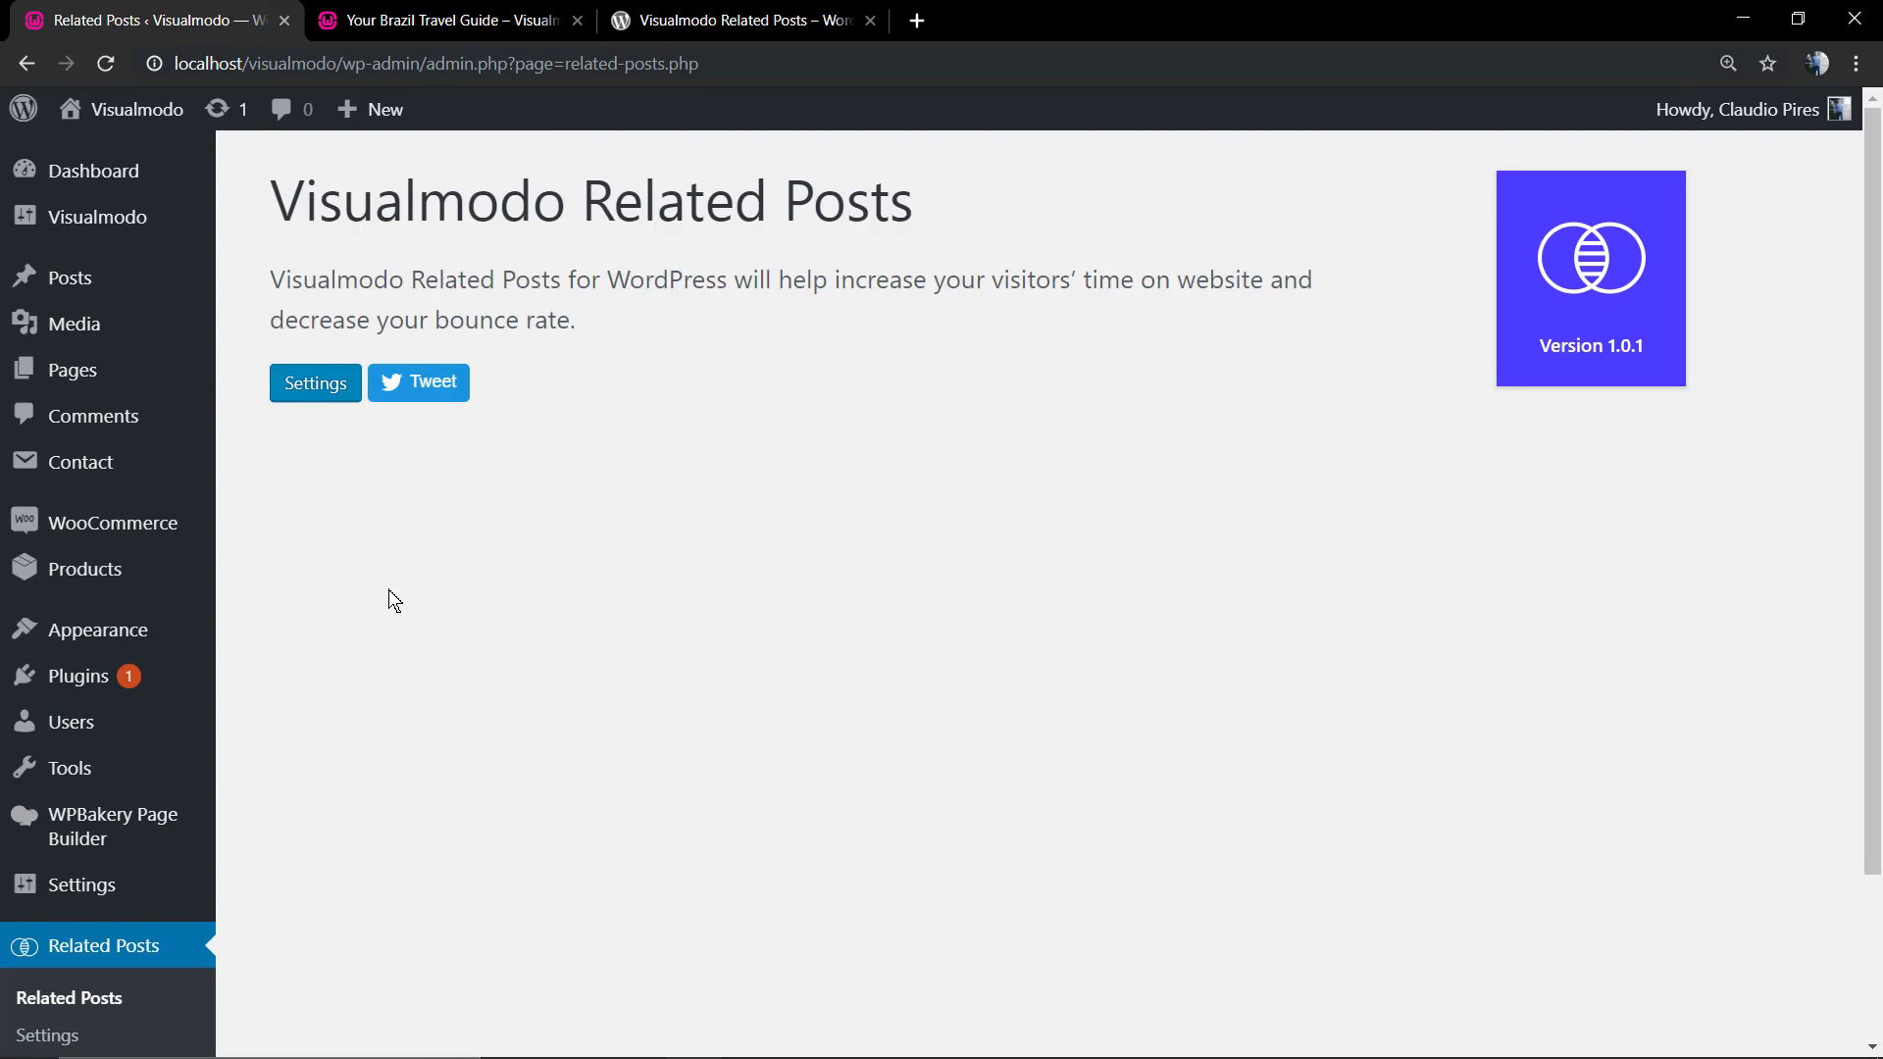
- Turn related-post images off, save, and preview the change on the Brazil post
{"action": "left_click", "coordinate": [306, 396]}
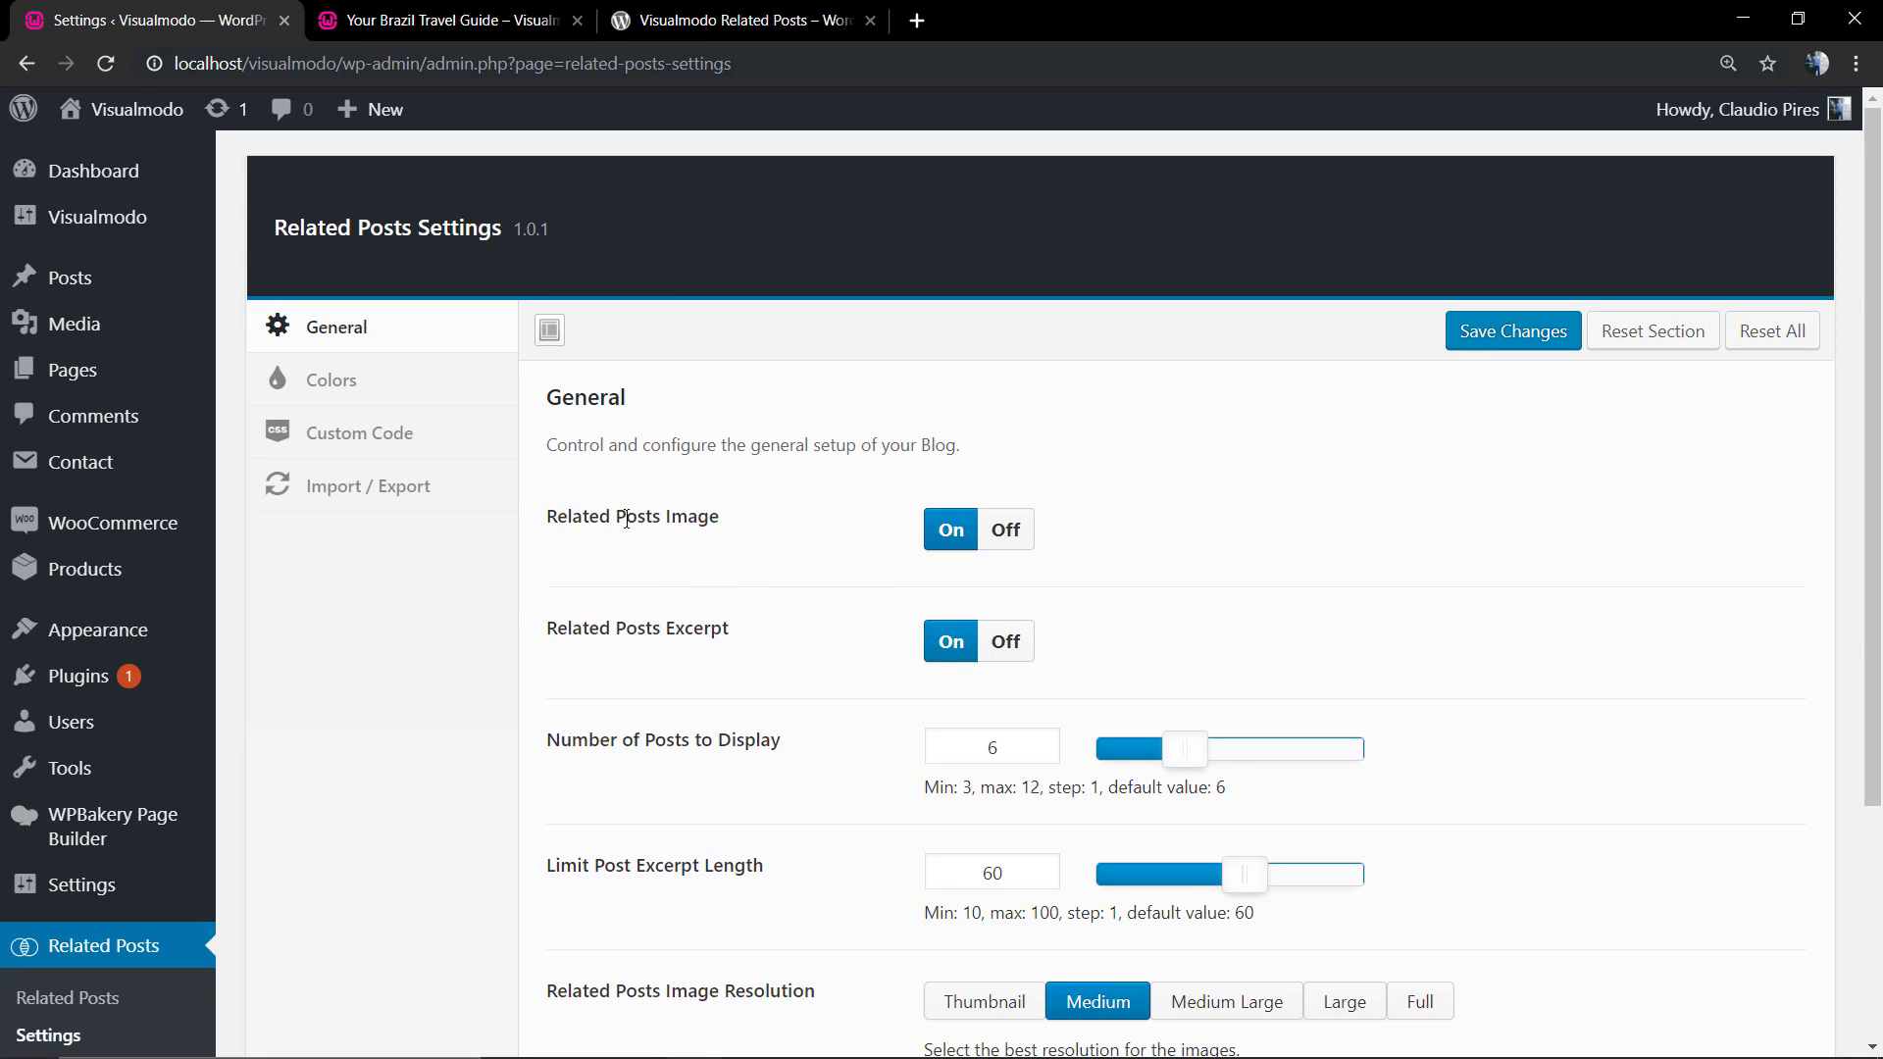
{"action": "left_click", "coordinate": [1003, 526]}
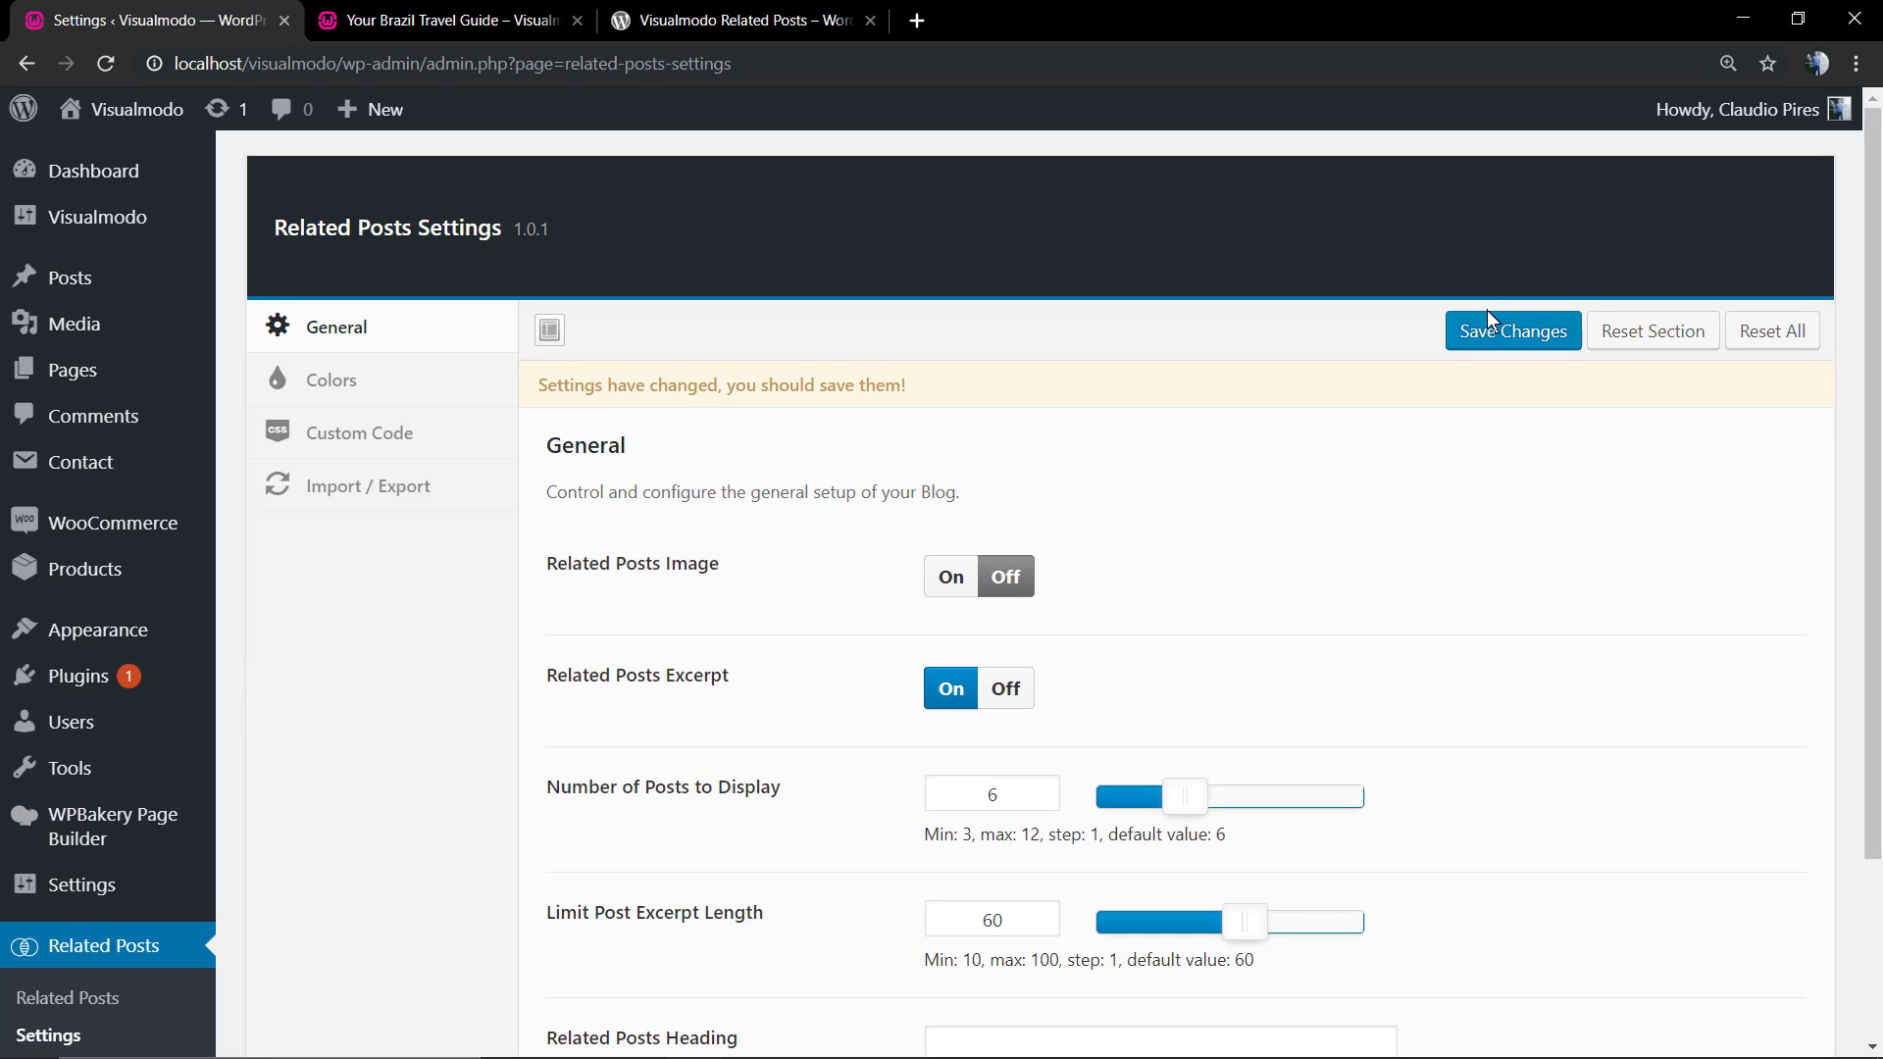
{"action": "left_click", "coordinate": [1490, 345]}
{"action": "left_click", "coordinate": [441, 20]}
{"action": "key", "text": "F5"}
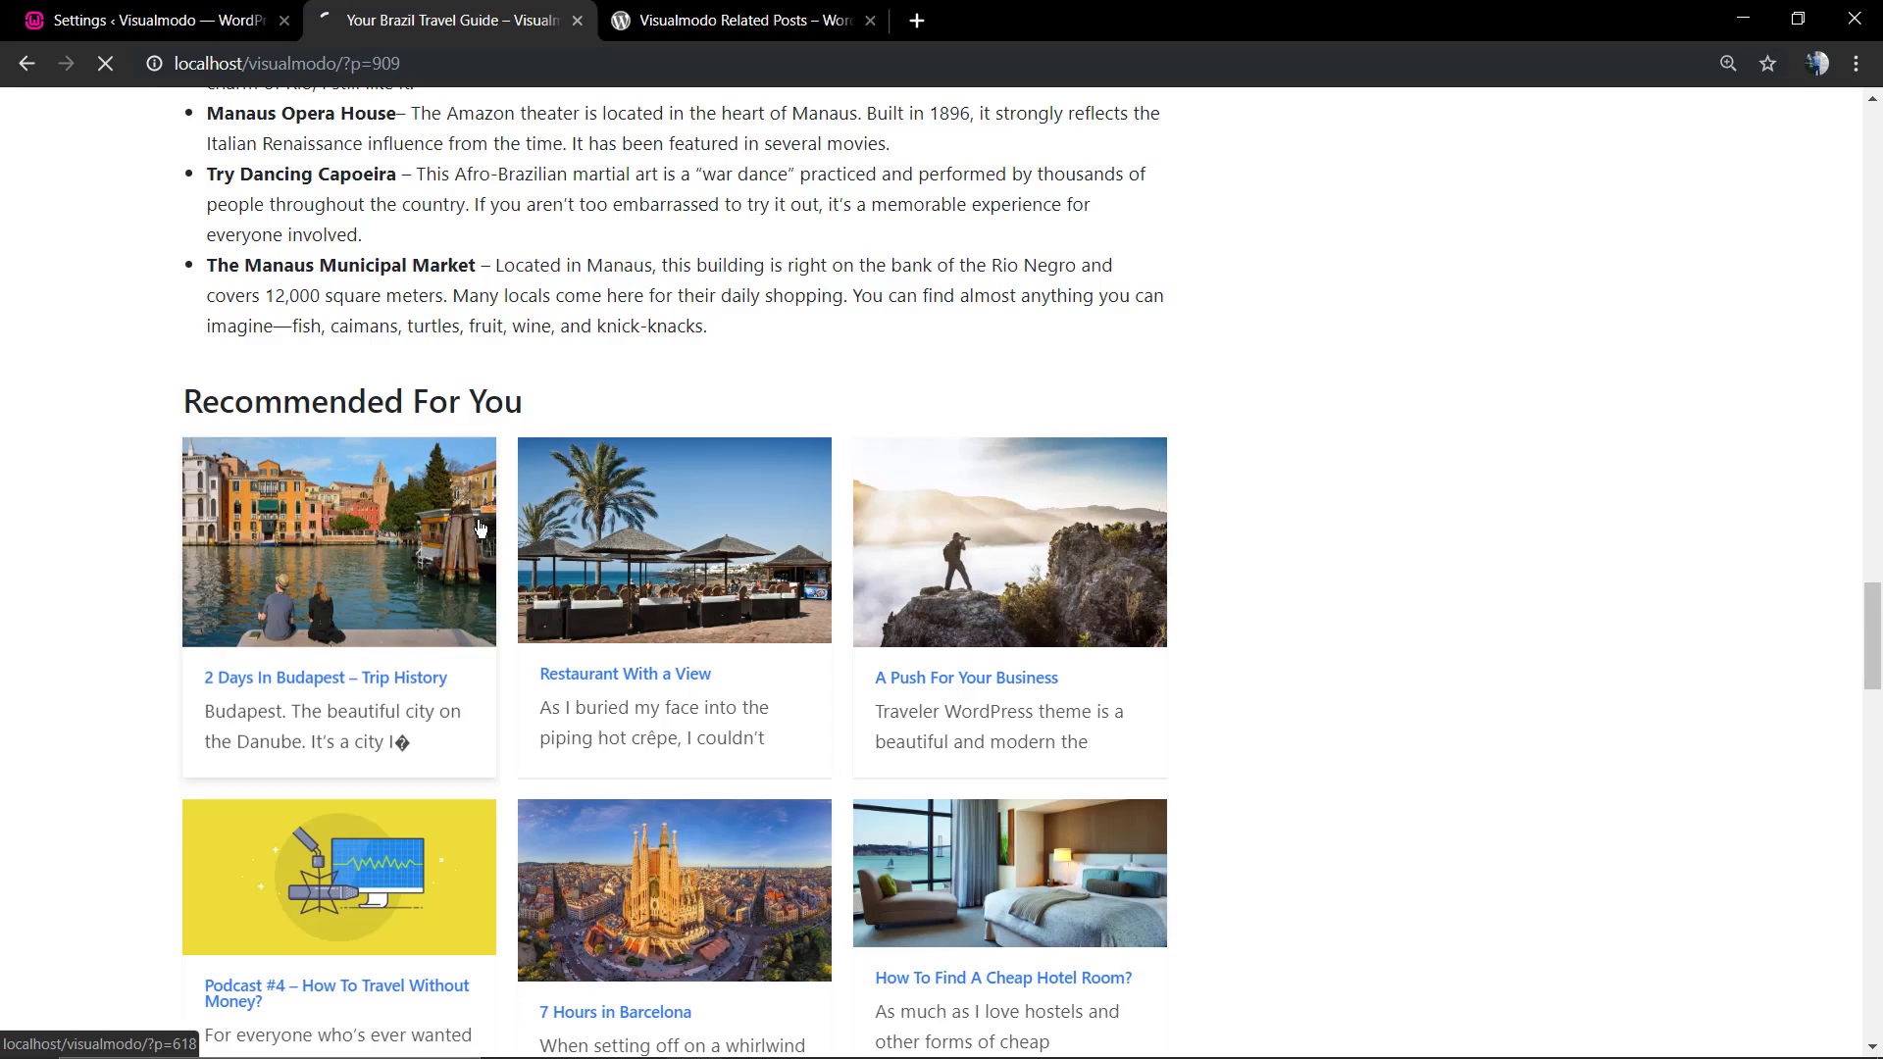
{"action": "scroll", "coordinate": [503, 514], "scroll_direction": "up", "scroll_amount": 6}
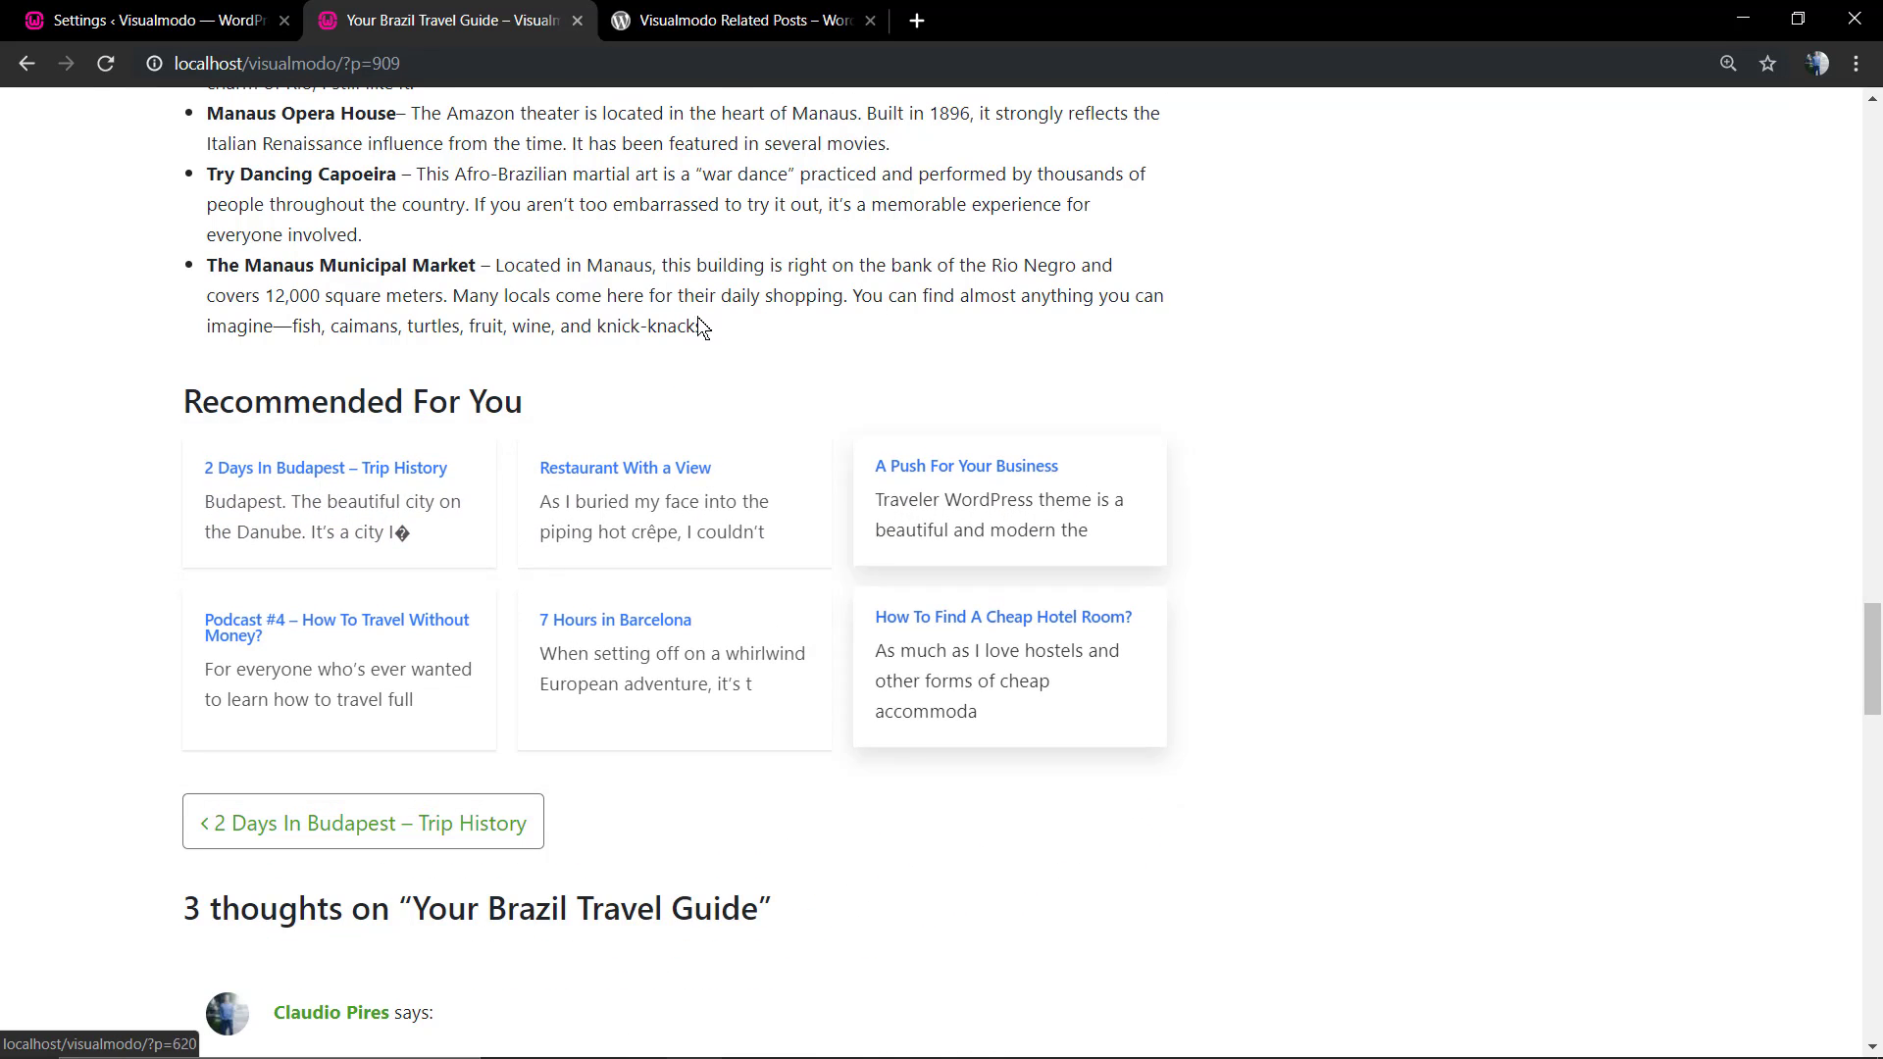
- Turn related-post images back on and switch excerpts off, saving both
{"action": "left_click", "coordinate": [265, 10]}
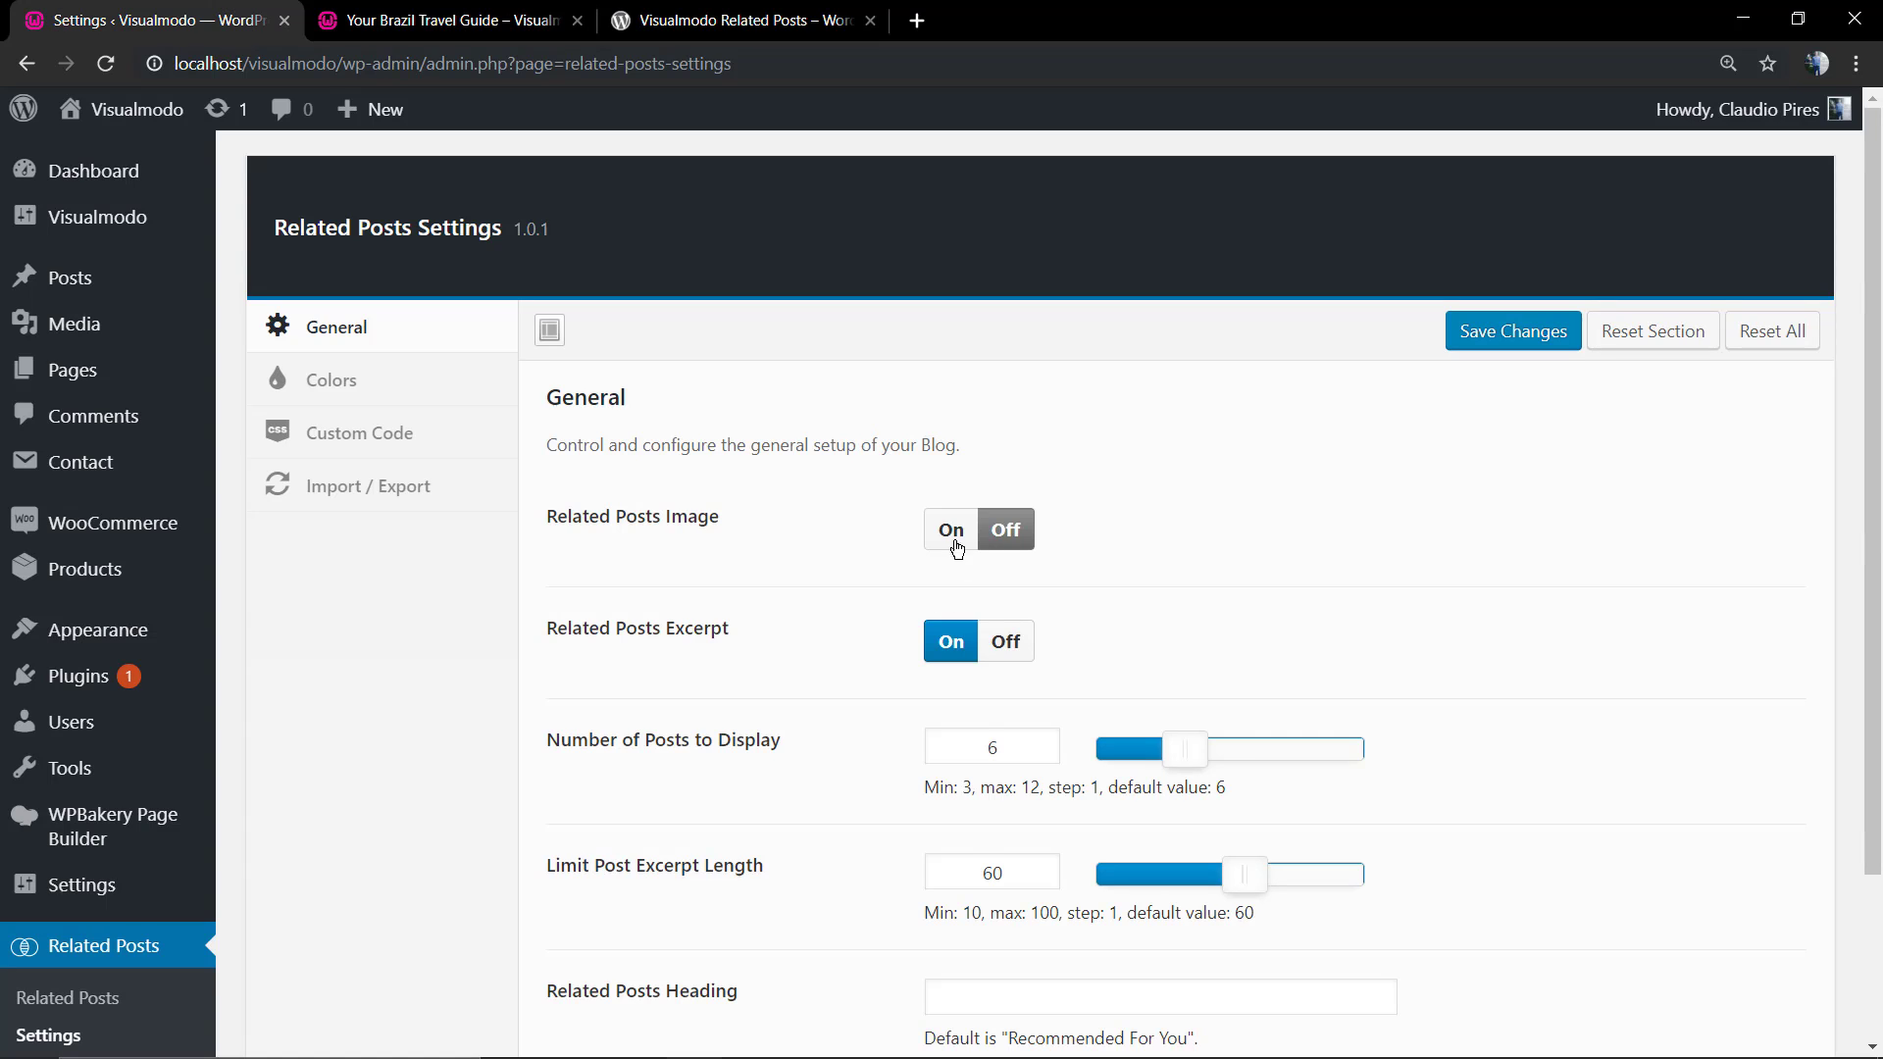
{"action": "left_click", "coordinate": [957, 549]}
{"action": "left_click", "coordinate": [1480, 329]}
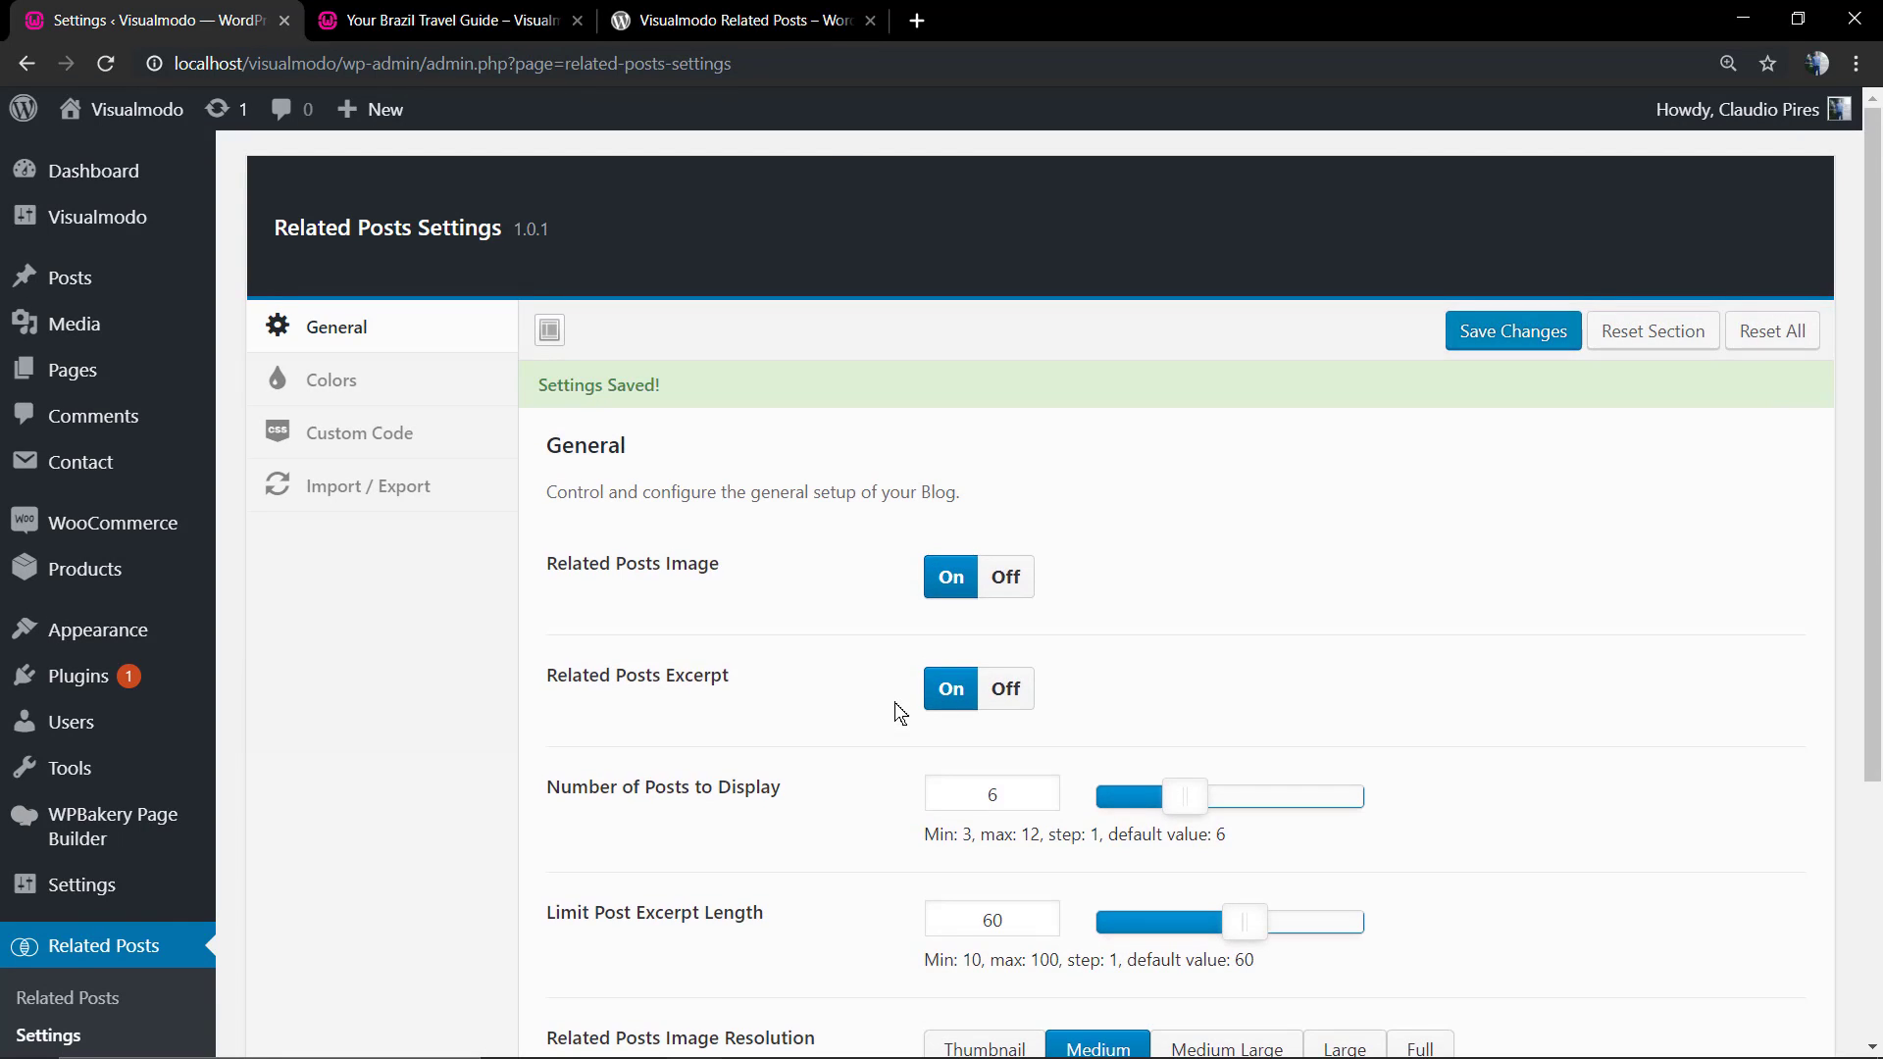
{"action": "scroll", "coordinate": [820, 714], "scroll_direction": "down", "scroll_amount": 2}
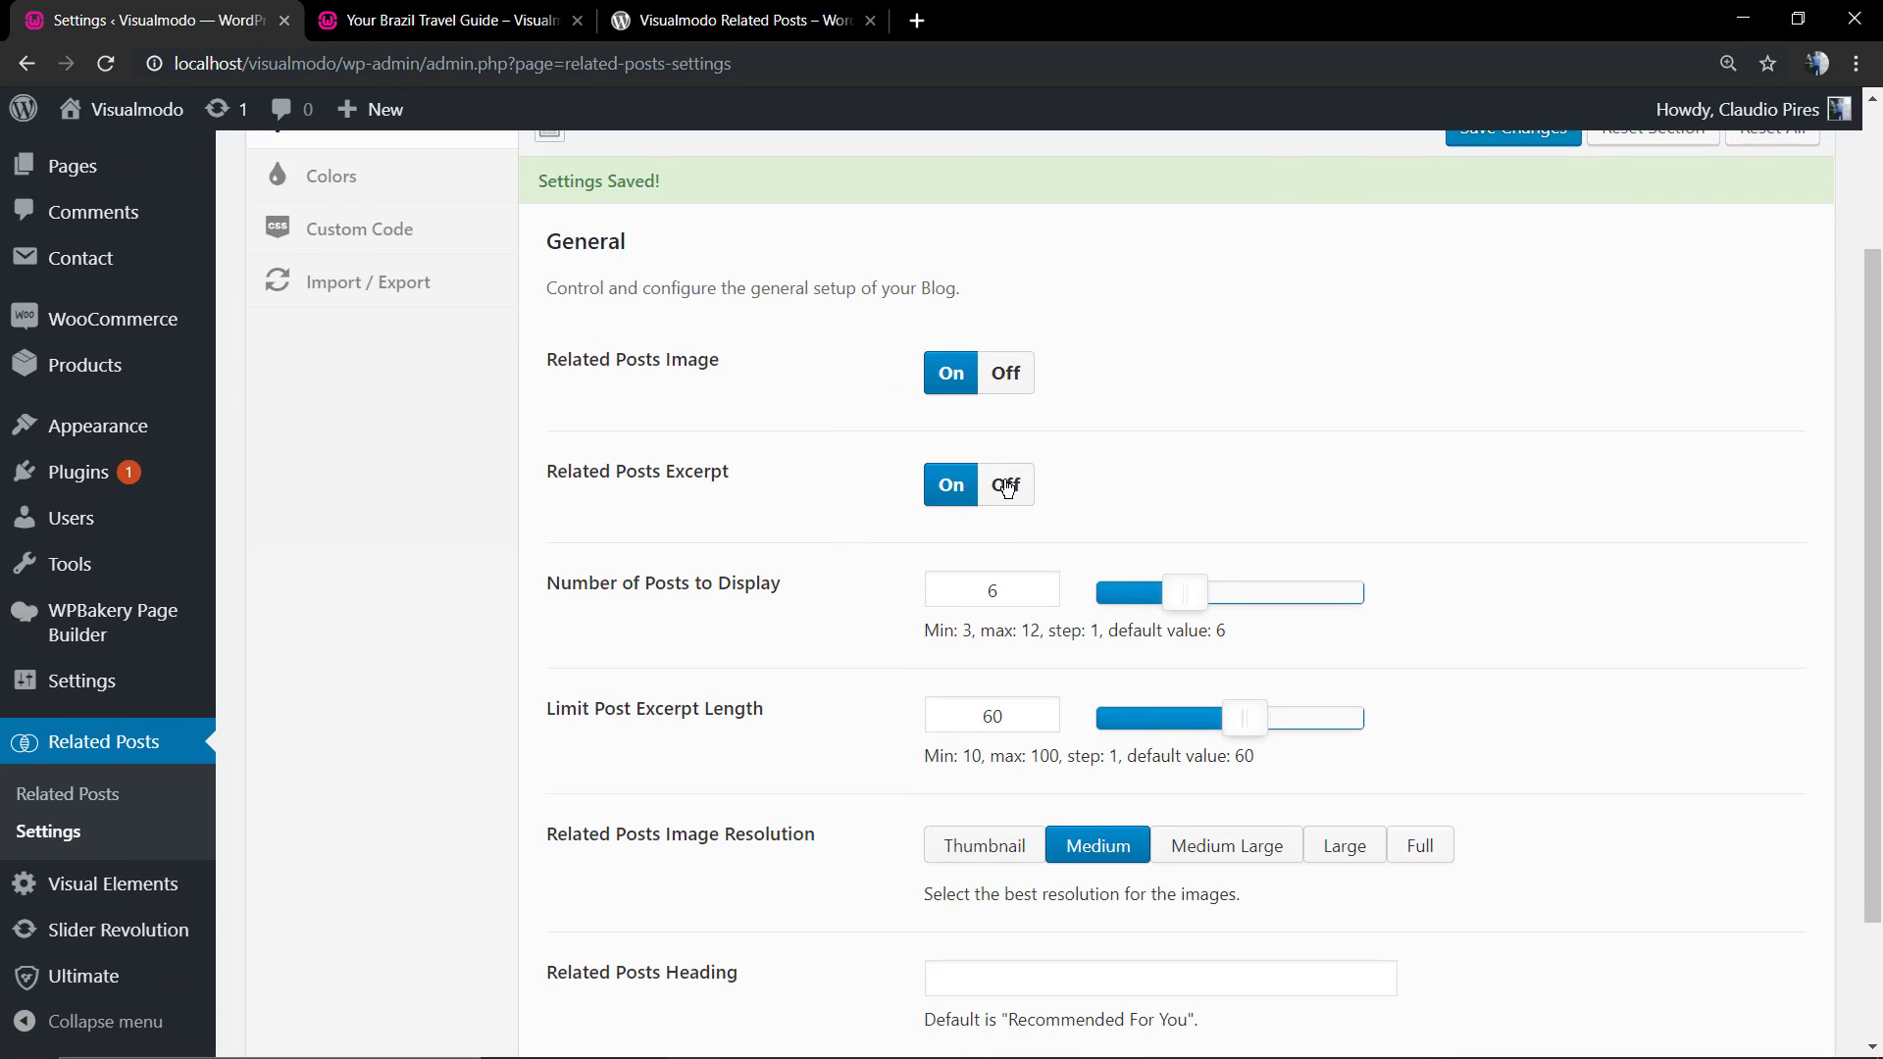
{"action": "left_click", "coordinate": [1007, 489]}
{"action": "left_click", "coordinate": [1506, 142]}
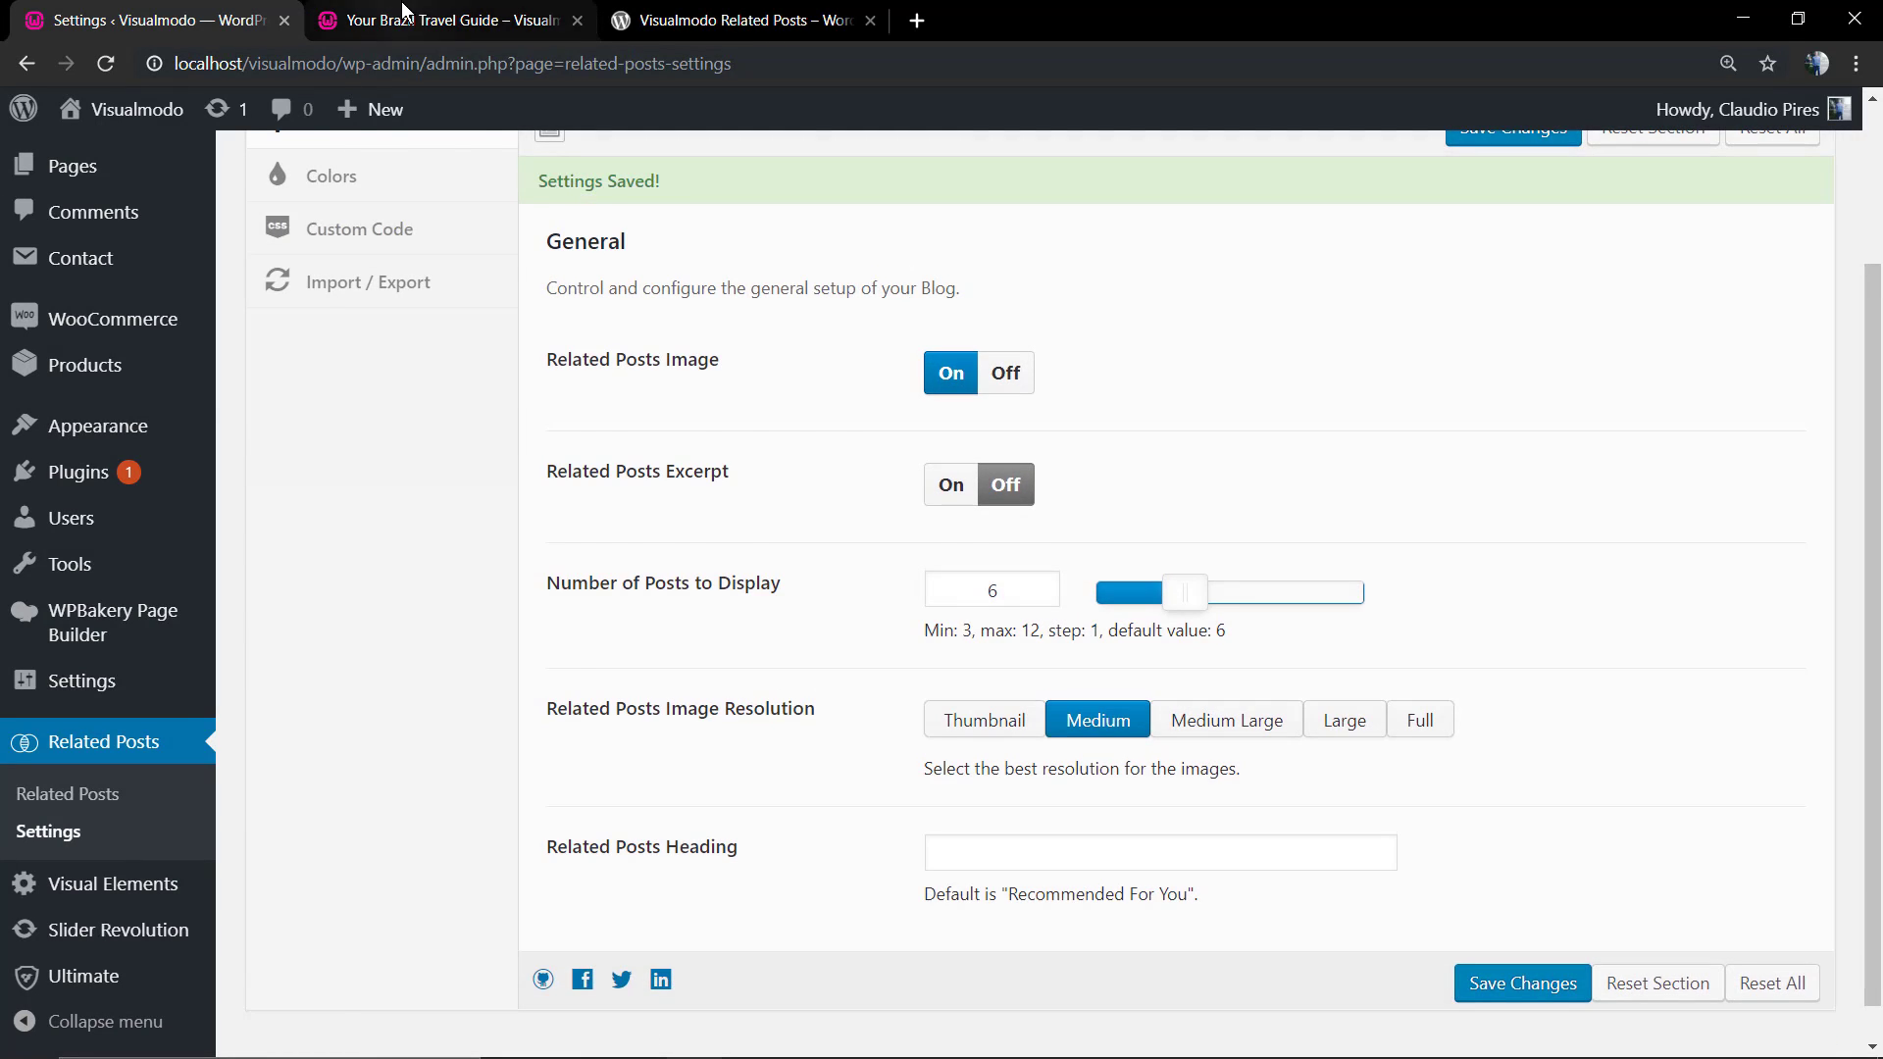
- Reload the Brazil post to check the image-and-title-only cards
{"action": "left_click", "coordinate": [441, 20]}
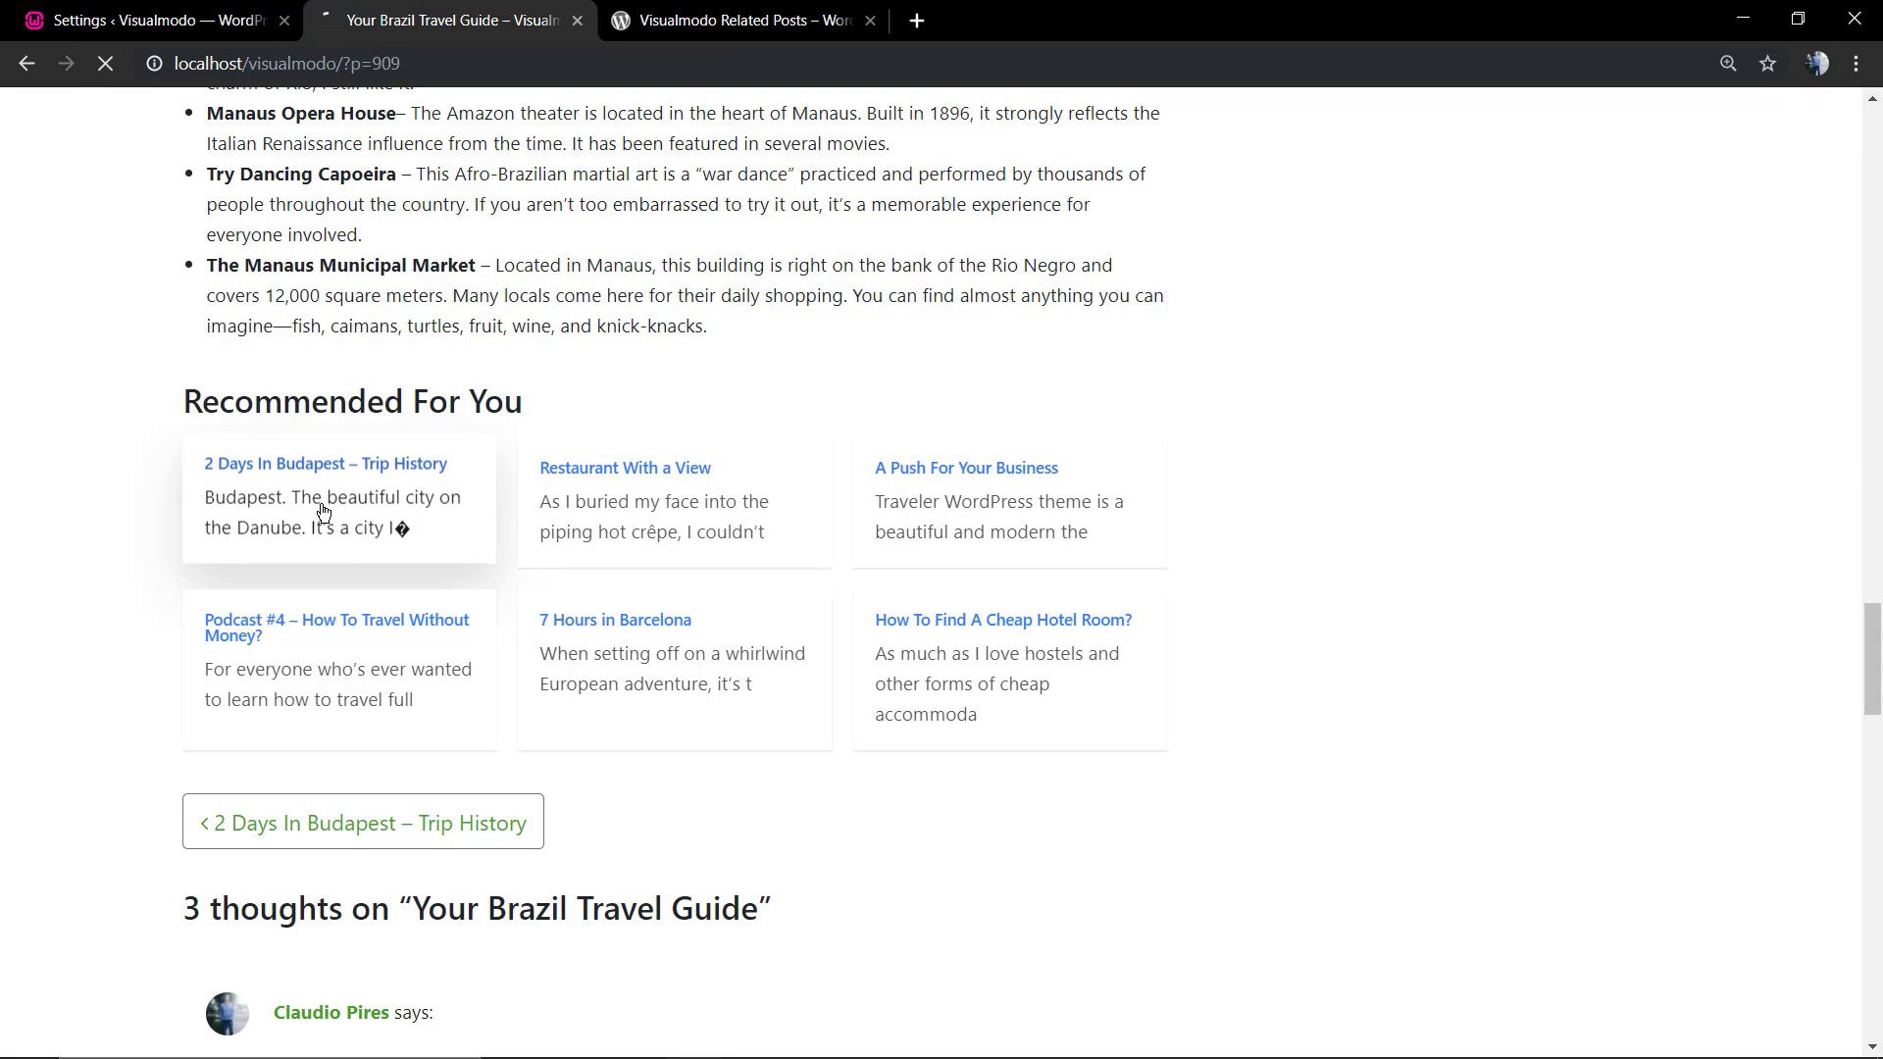
{"action": "key", "text": "F5"}
{"action": "scroll", "coordinate": [632, 421], "scroll_direction": "down", "scroll_amount": 6}
{"action": "scroll", "coordinate": [601, 495], "scroll_direction": "up", "scroll_amount": 4}
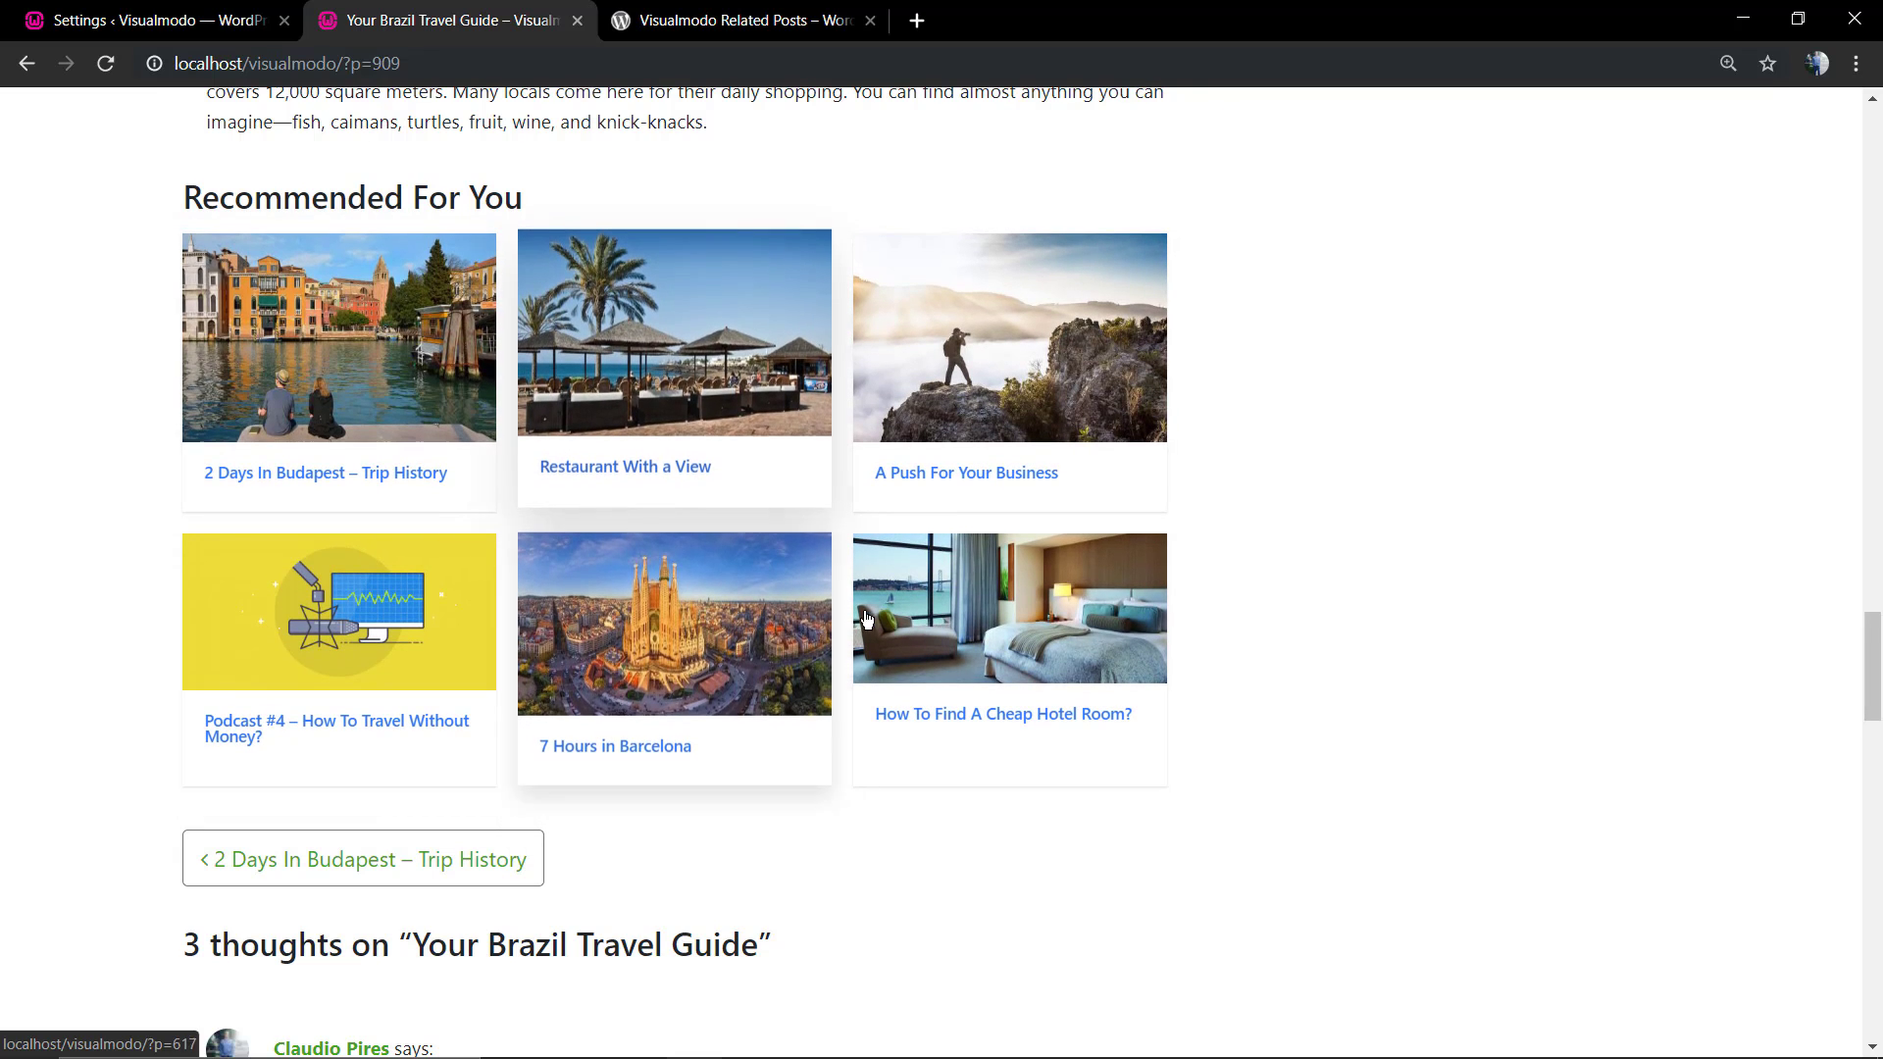
{"action": "left_click", "coordinate": [260, 15]}
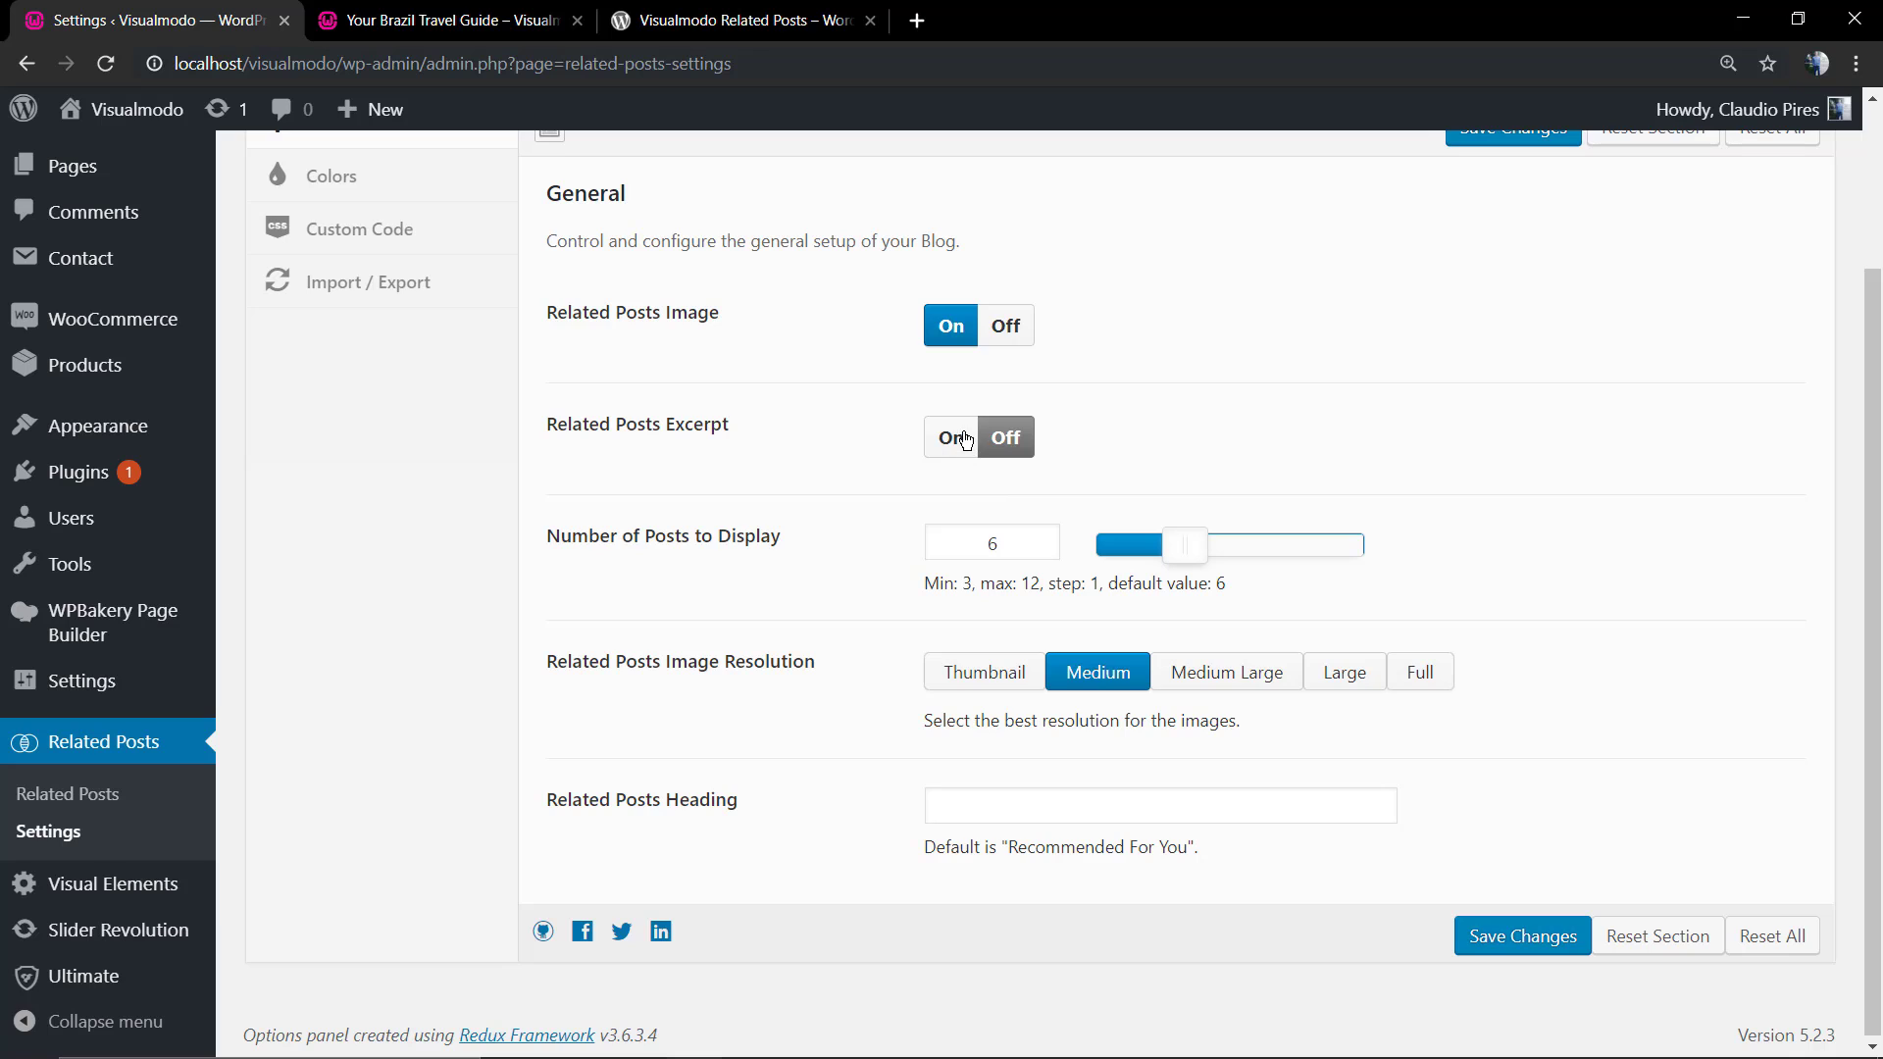
- Turn excerpts on, raise Number of Posts to 9, save, and preview on the Brazil post
{"action": "left_click", "coordinate": [962, 443]}
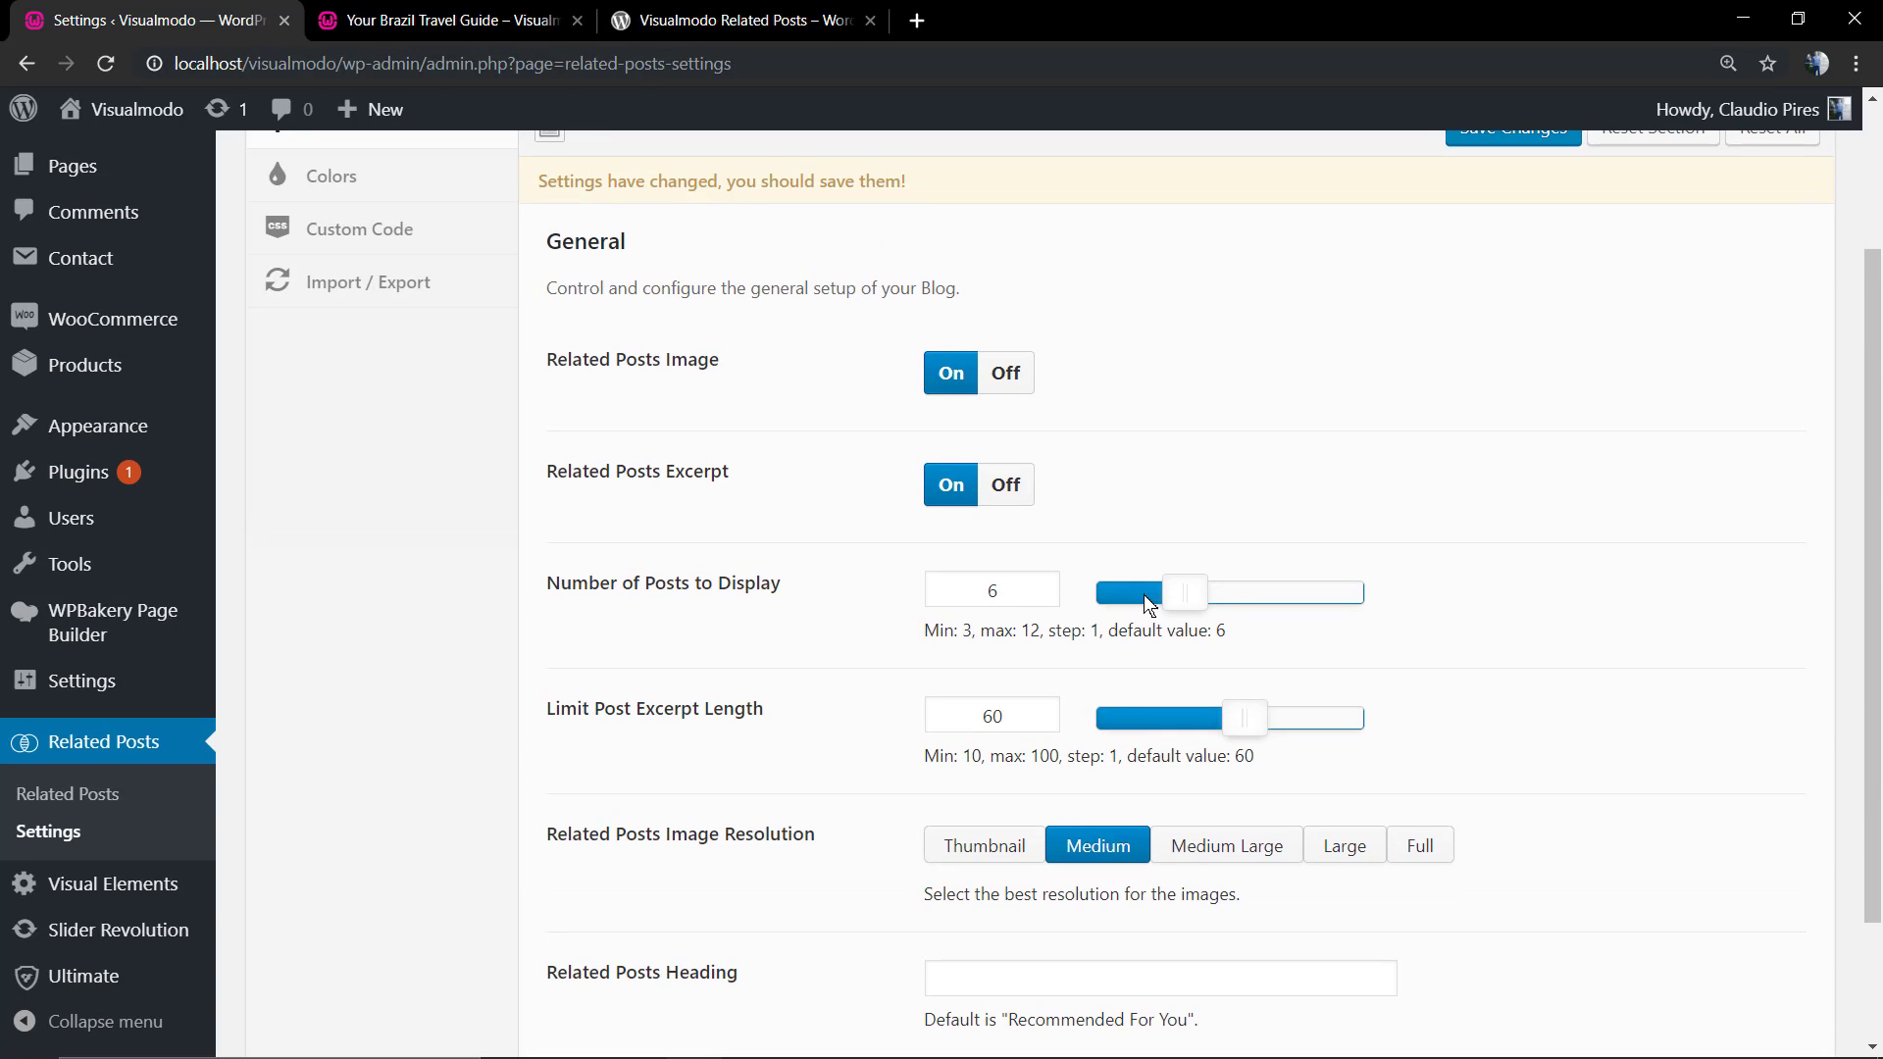
{"action": "left_click_drag", "start_coordinate": [1213, 598], "coordinate": [1281, 605]}
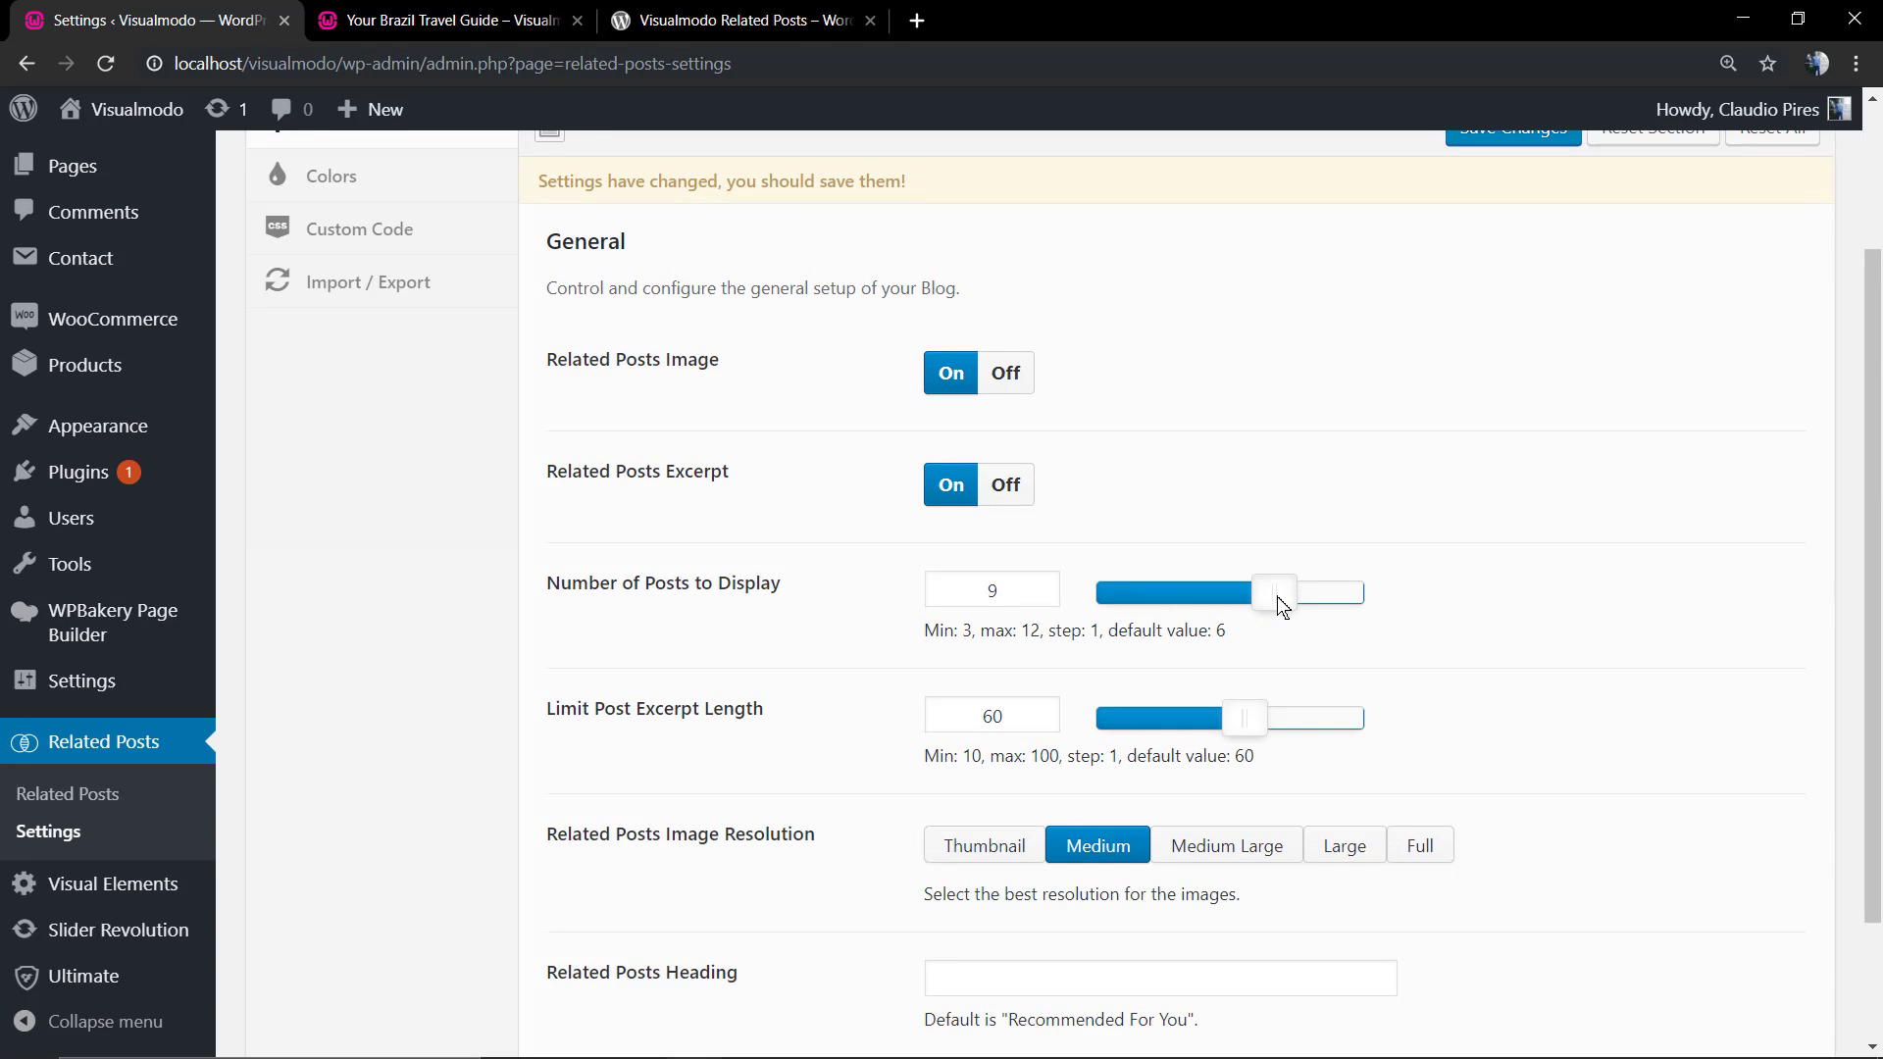
{"action": "left_click", "coordinate": [1501, 137]}
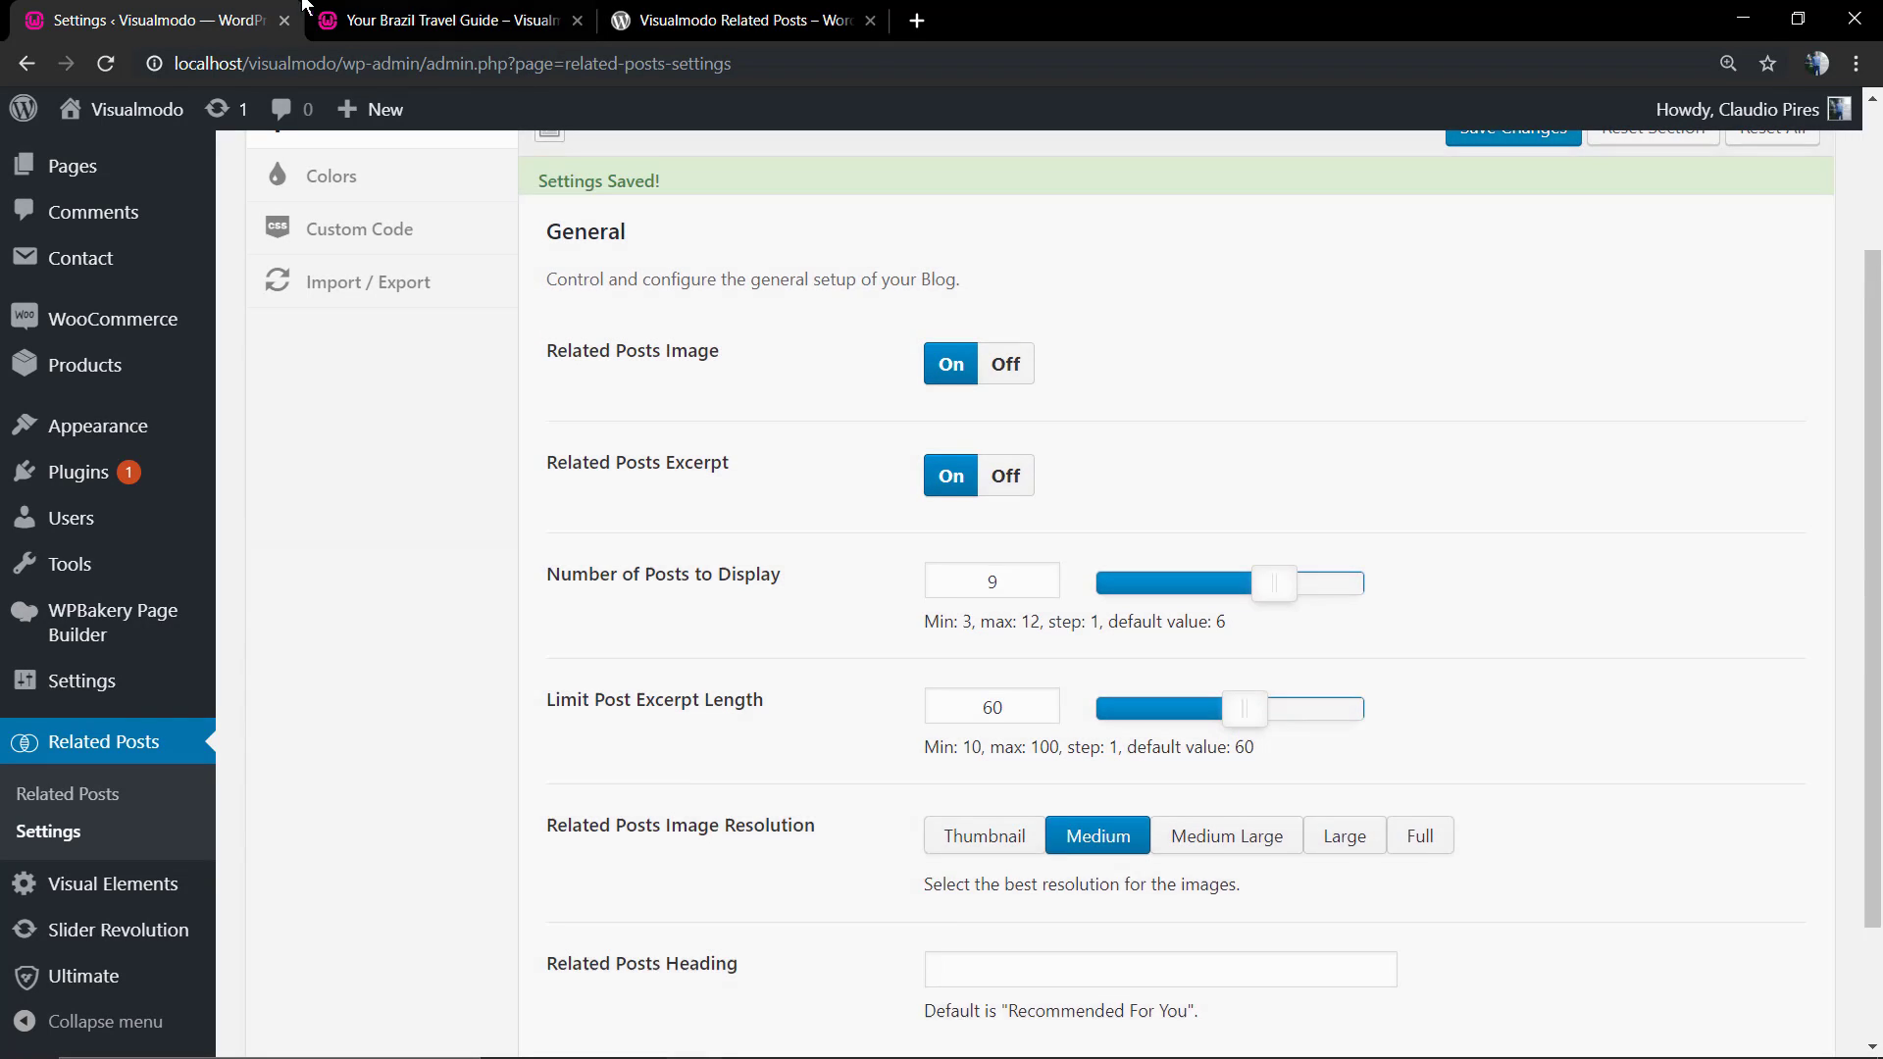
{"action": "left_click", "coordinate": [442, 20]}
{"action": "key", "text": "F5"}
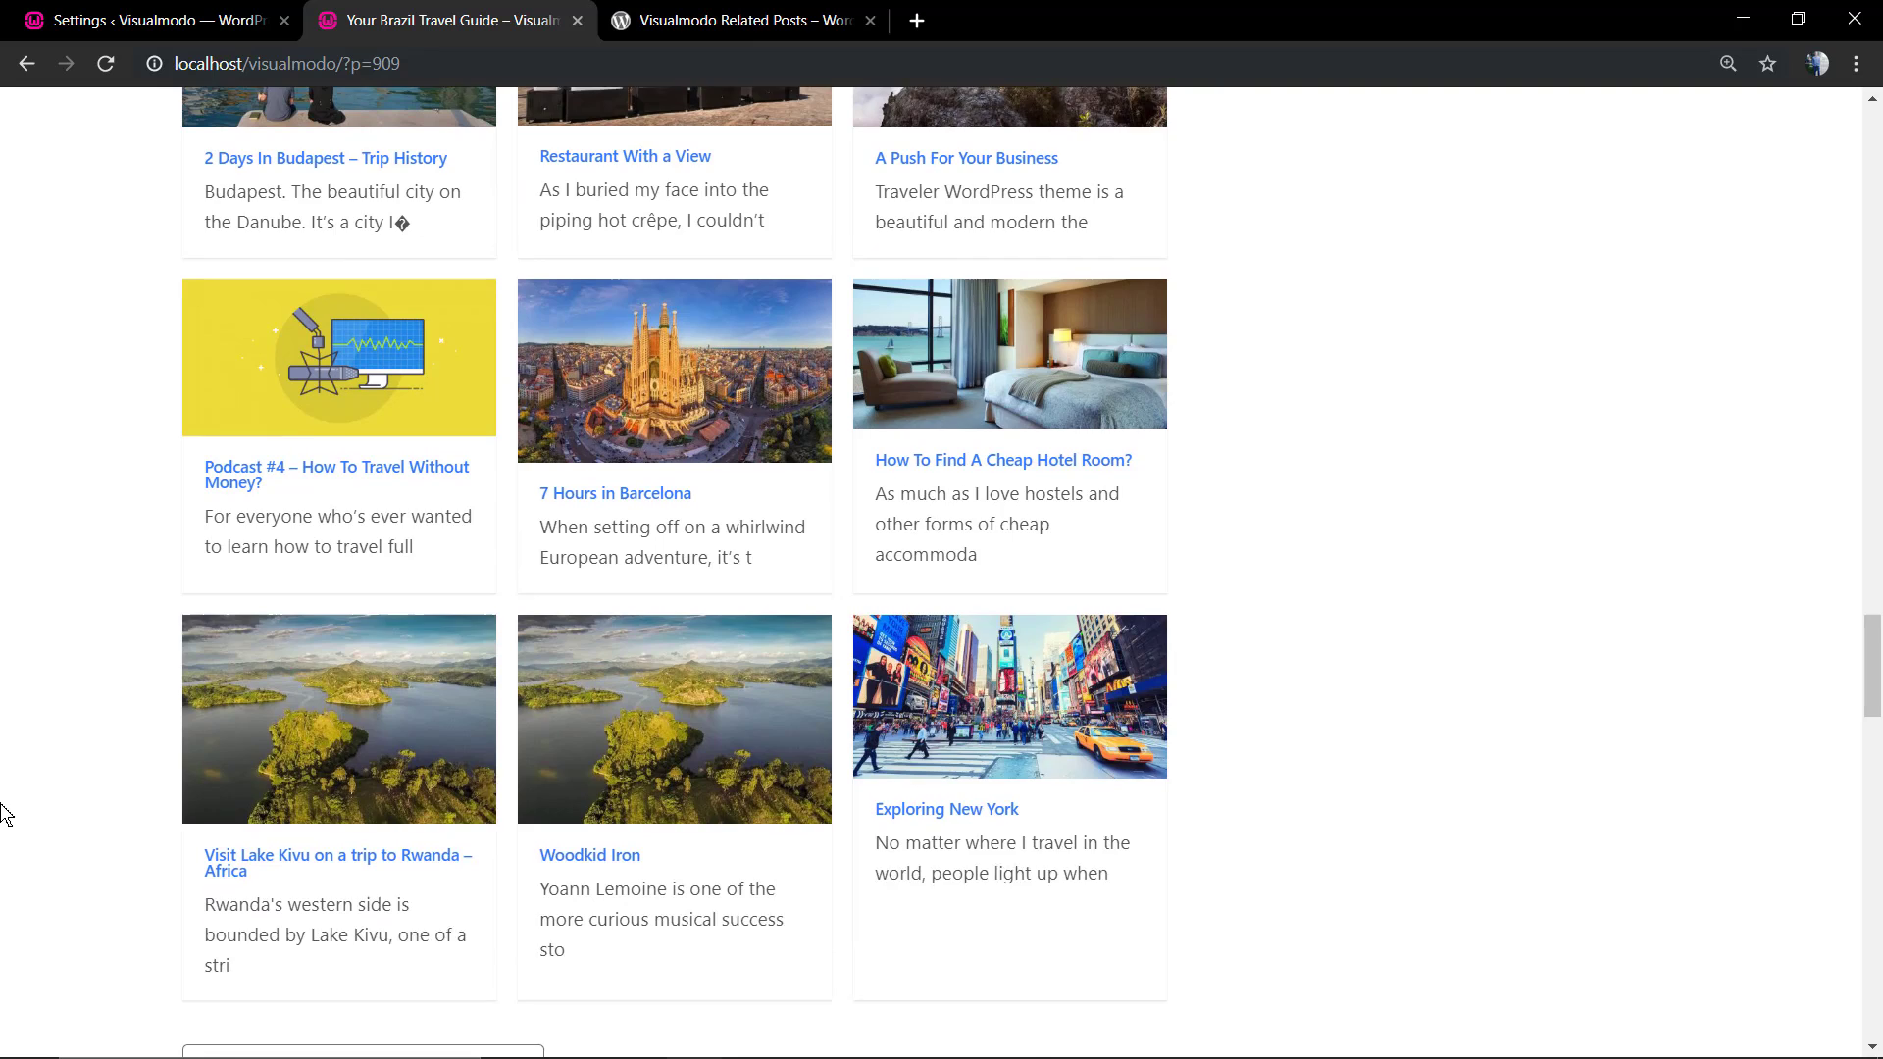
{"action": "scroll", "coordinate": [5, 813], "scroll_direction": "up", "scroll_amount": 2}
{"action": "scroll", "coordinate": [5, 813], "scroll_direction": "up", "scroll_amount": 3}
{"action": "scroll", "coordinate": [5, 814], "scroll_direction": "down", "scroll_amount": 5}
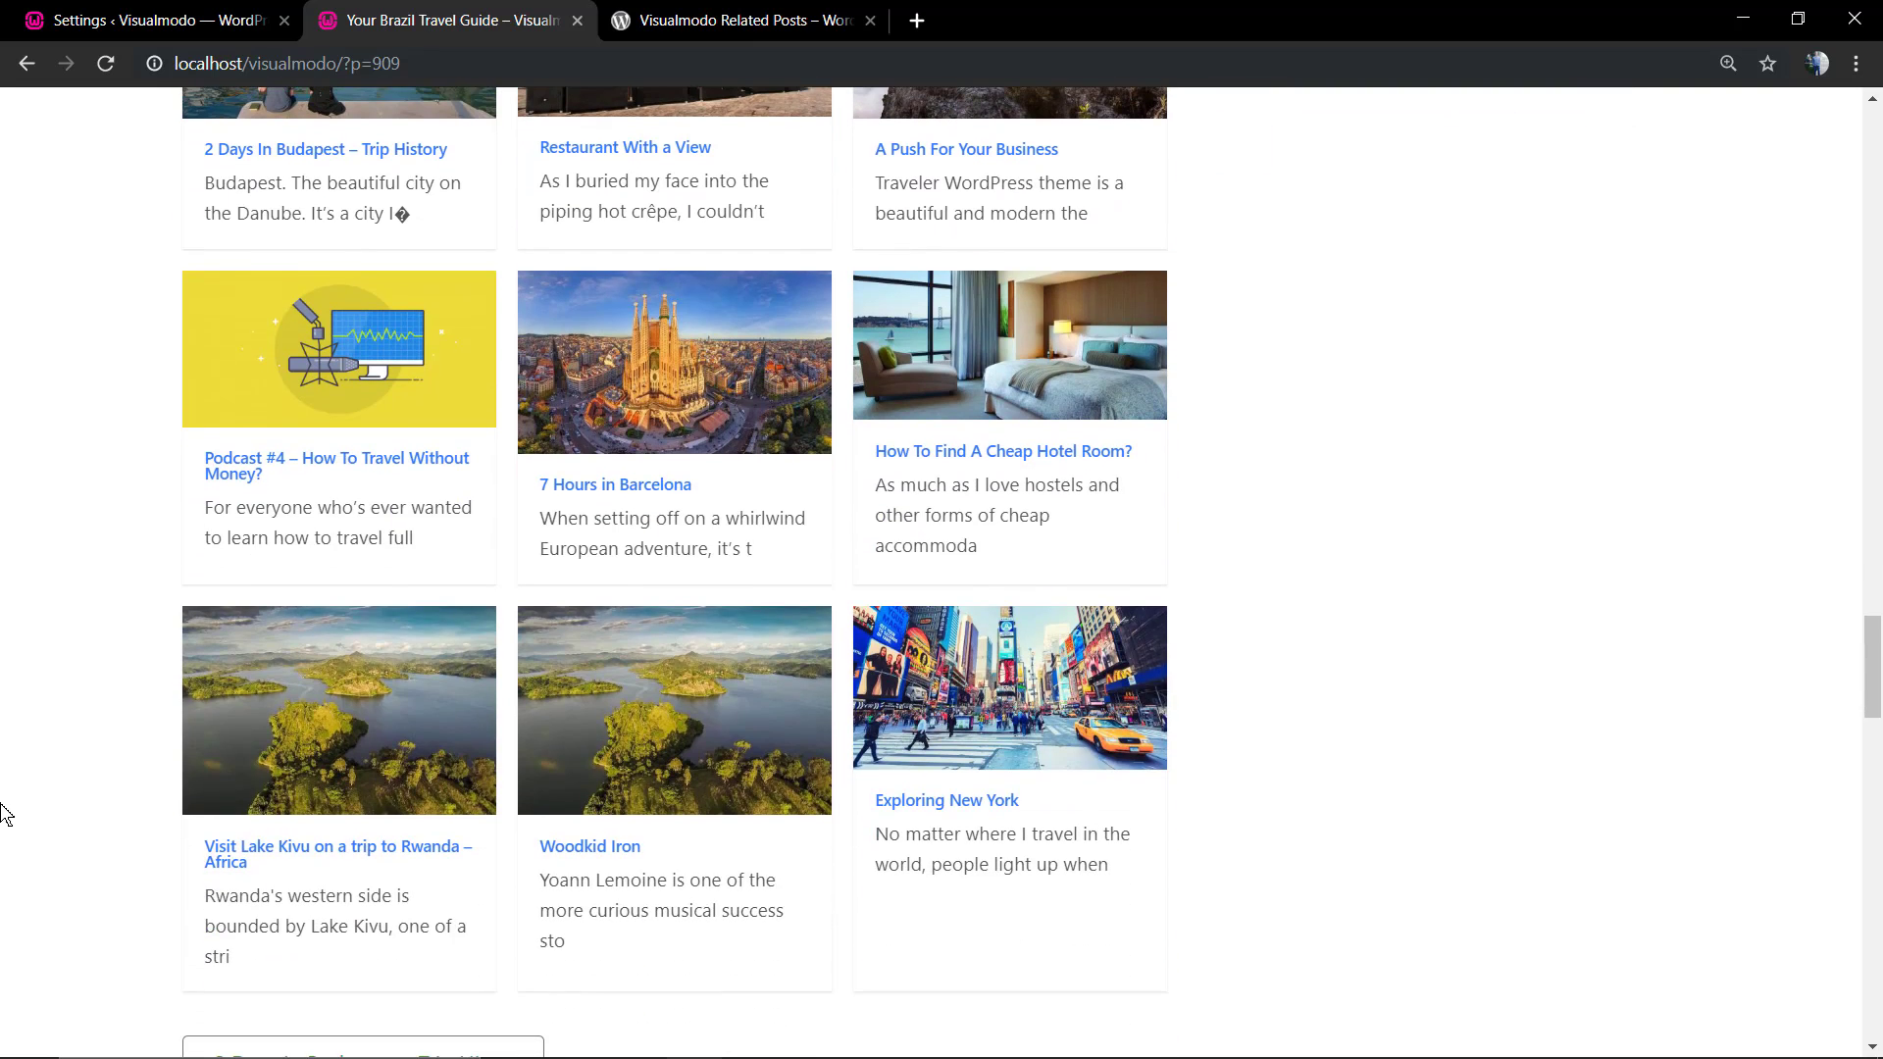
{"action": "scroll", "coordinate": [5, 814], "scroll_direction": "up", "scroll_amount": 4}
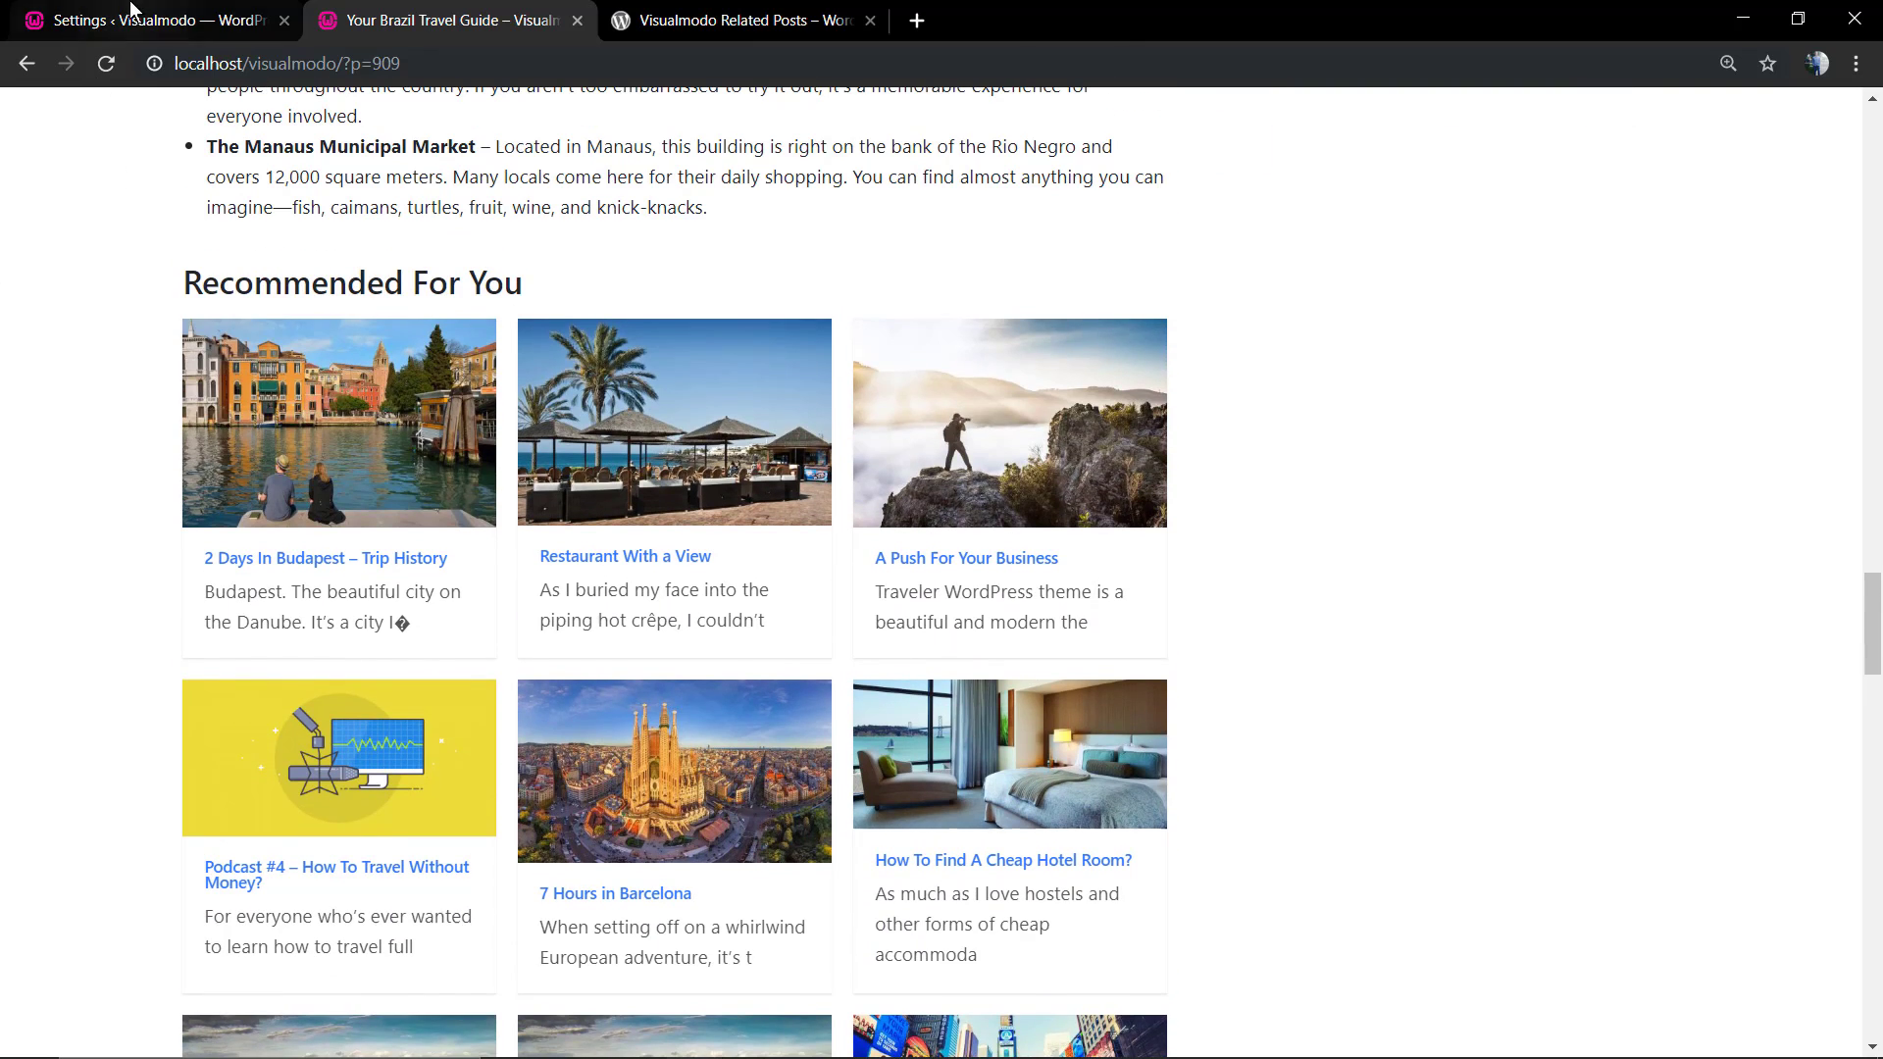
- Lower Number of Posts to 3 and set Excerpt Length to 80, then save and reload the post
{"action": "left_click", "coordinate": [142, 20]}
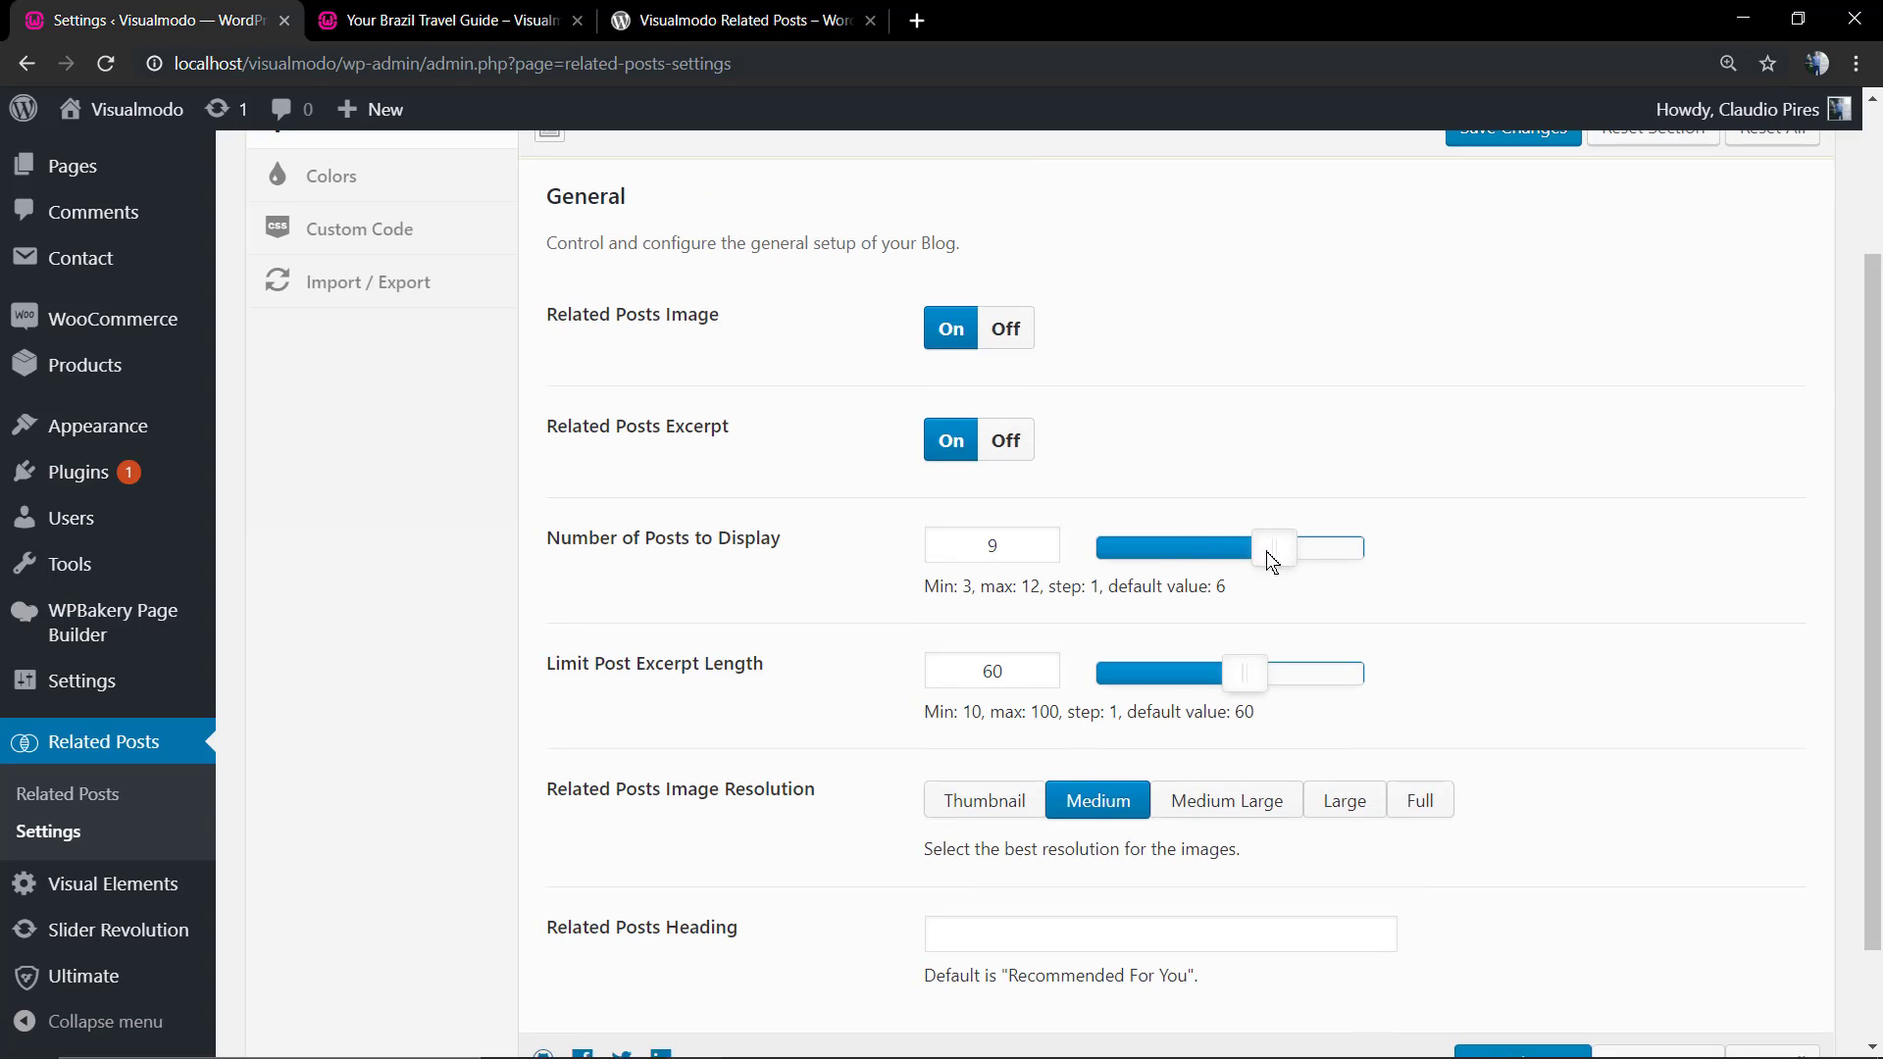
{"action": "left_click_drag", "start_coordinate": [1268, 545], "coordinate": [1138, 588]}
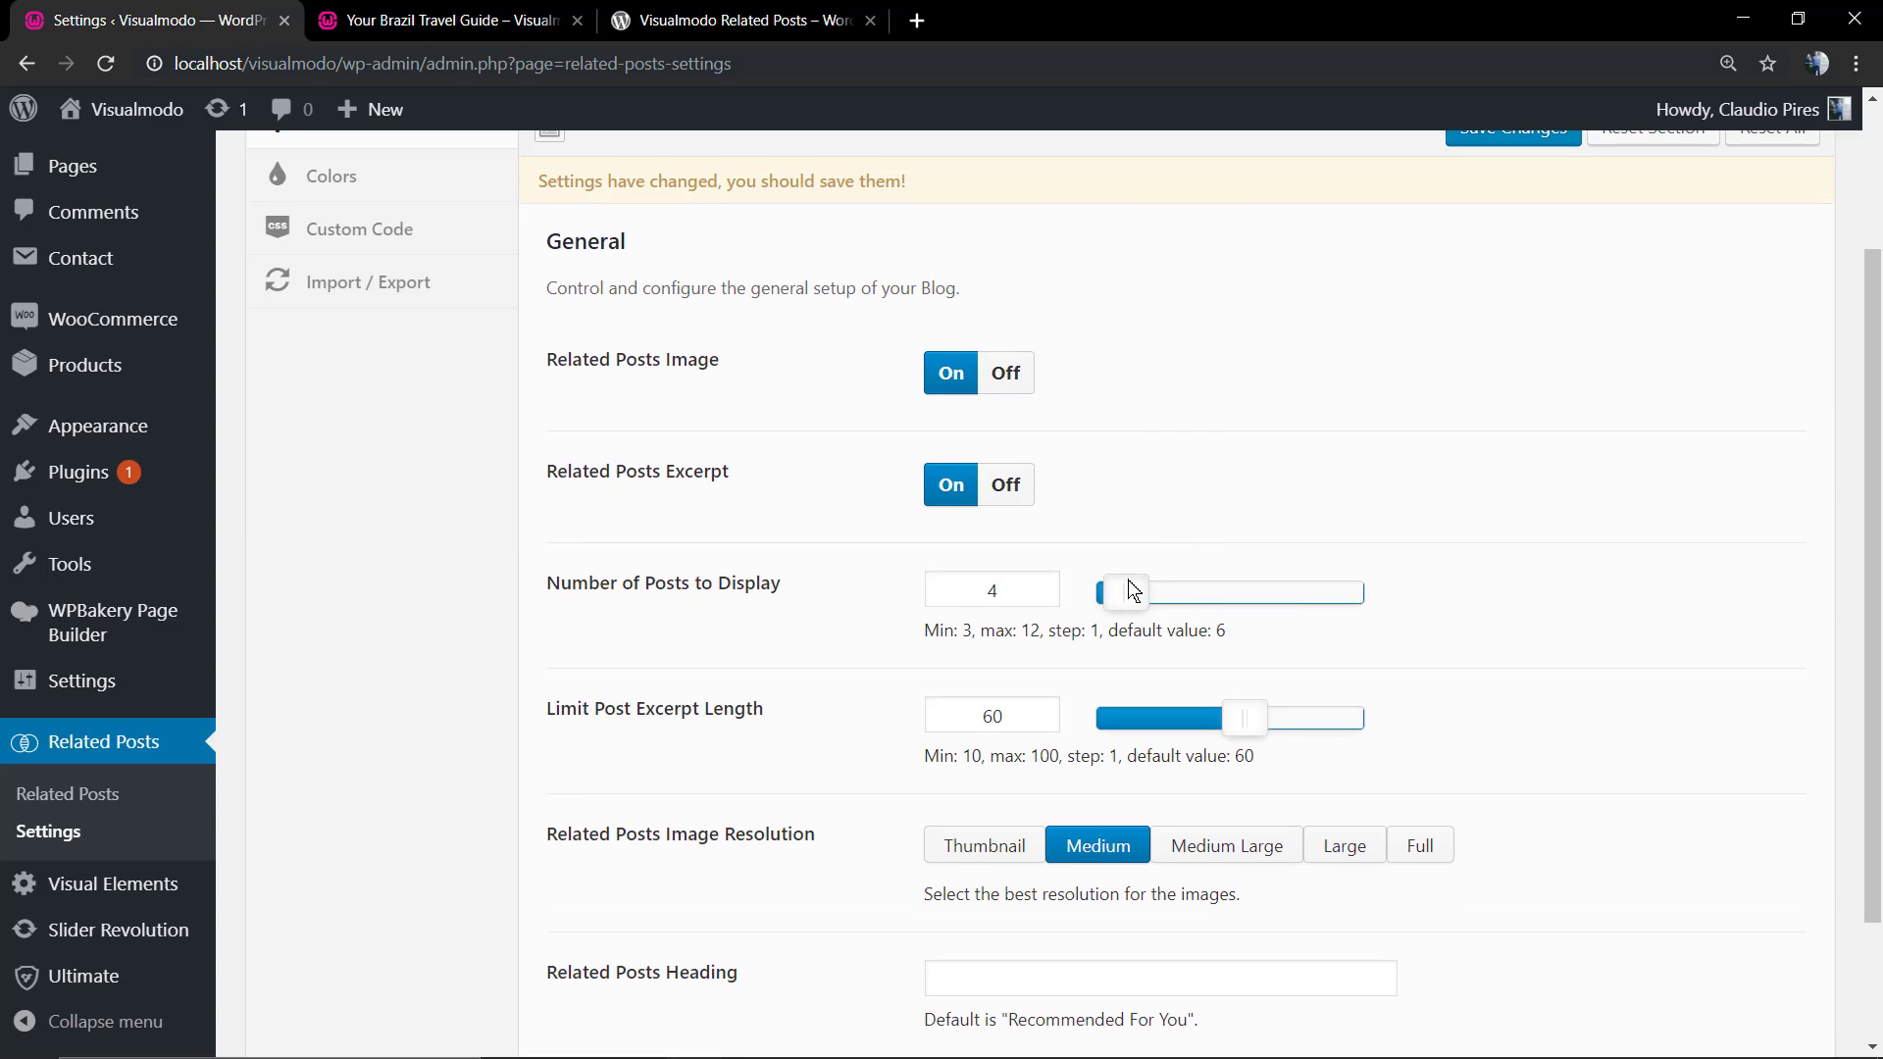
{"action": "left_click_drag", "start_coordinate": [1105, 593], "coordinate": [1101, 595]}
{"action": "scroll", "coordinate": [777, 652], "scroll_direction": "down", "scroll_amount": 2}
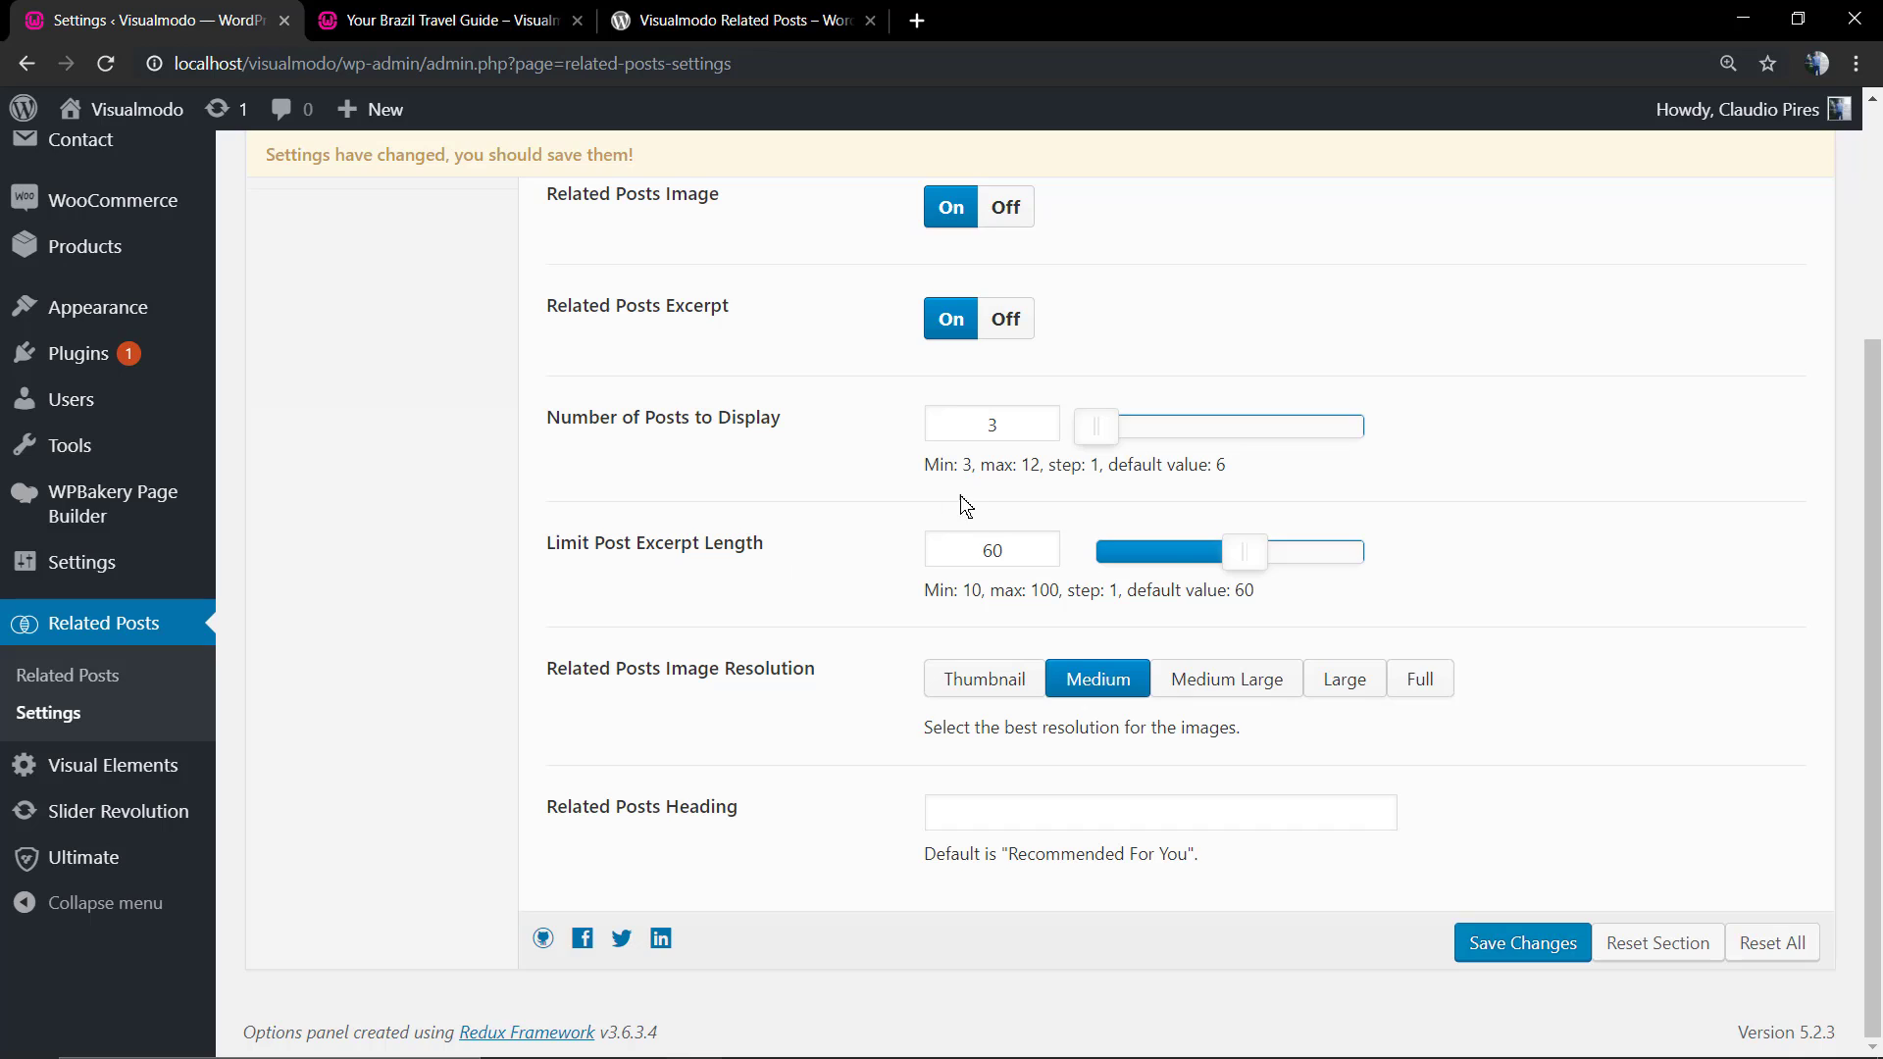
{"action": "scroll", "coordinate": [959, 502], "scroll_direction": "up", "scroll_amount": 3}
{"action": "scroll", "coordinate": [1005, 580], "scroll_direction": "down", "scroll_amount": 3}
{"action": "double_click", "coordinate": [998, 551]}
{"action": "left_click", "coordinate": [987, 550]}
{"action": "type", "text": "80"}
{"action": "left_click", "coordinate": [1510, 944]}
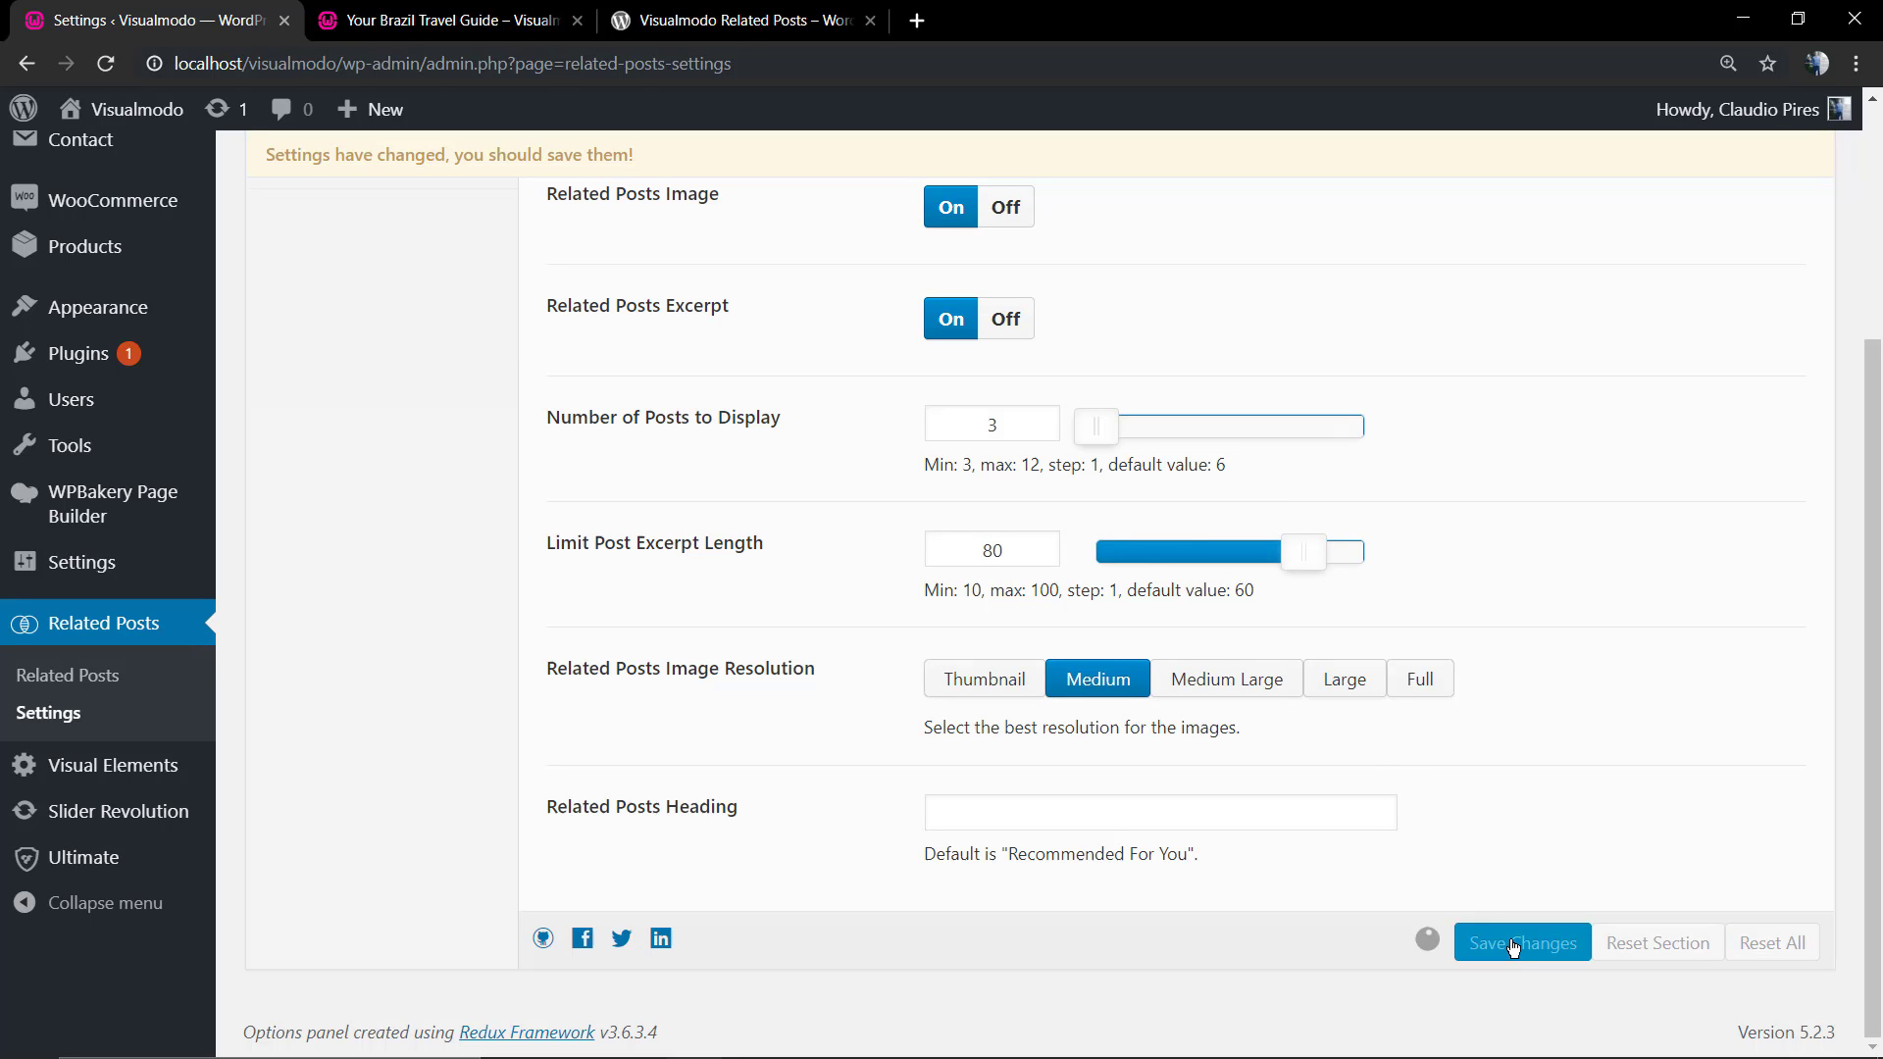
{"action": "left_click", "coordinate": [441, 19]}
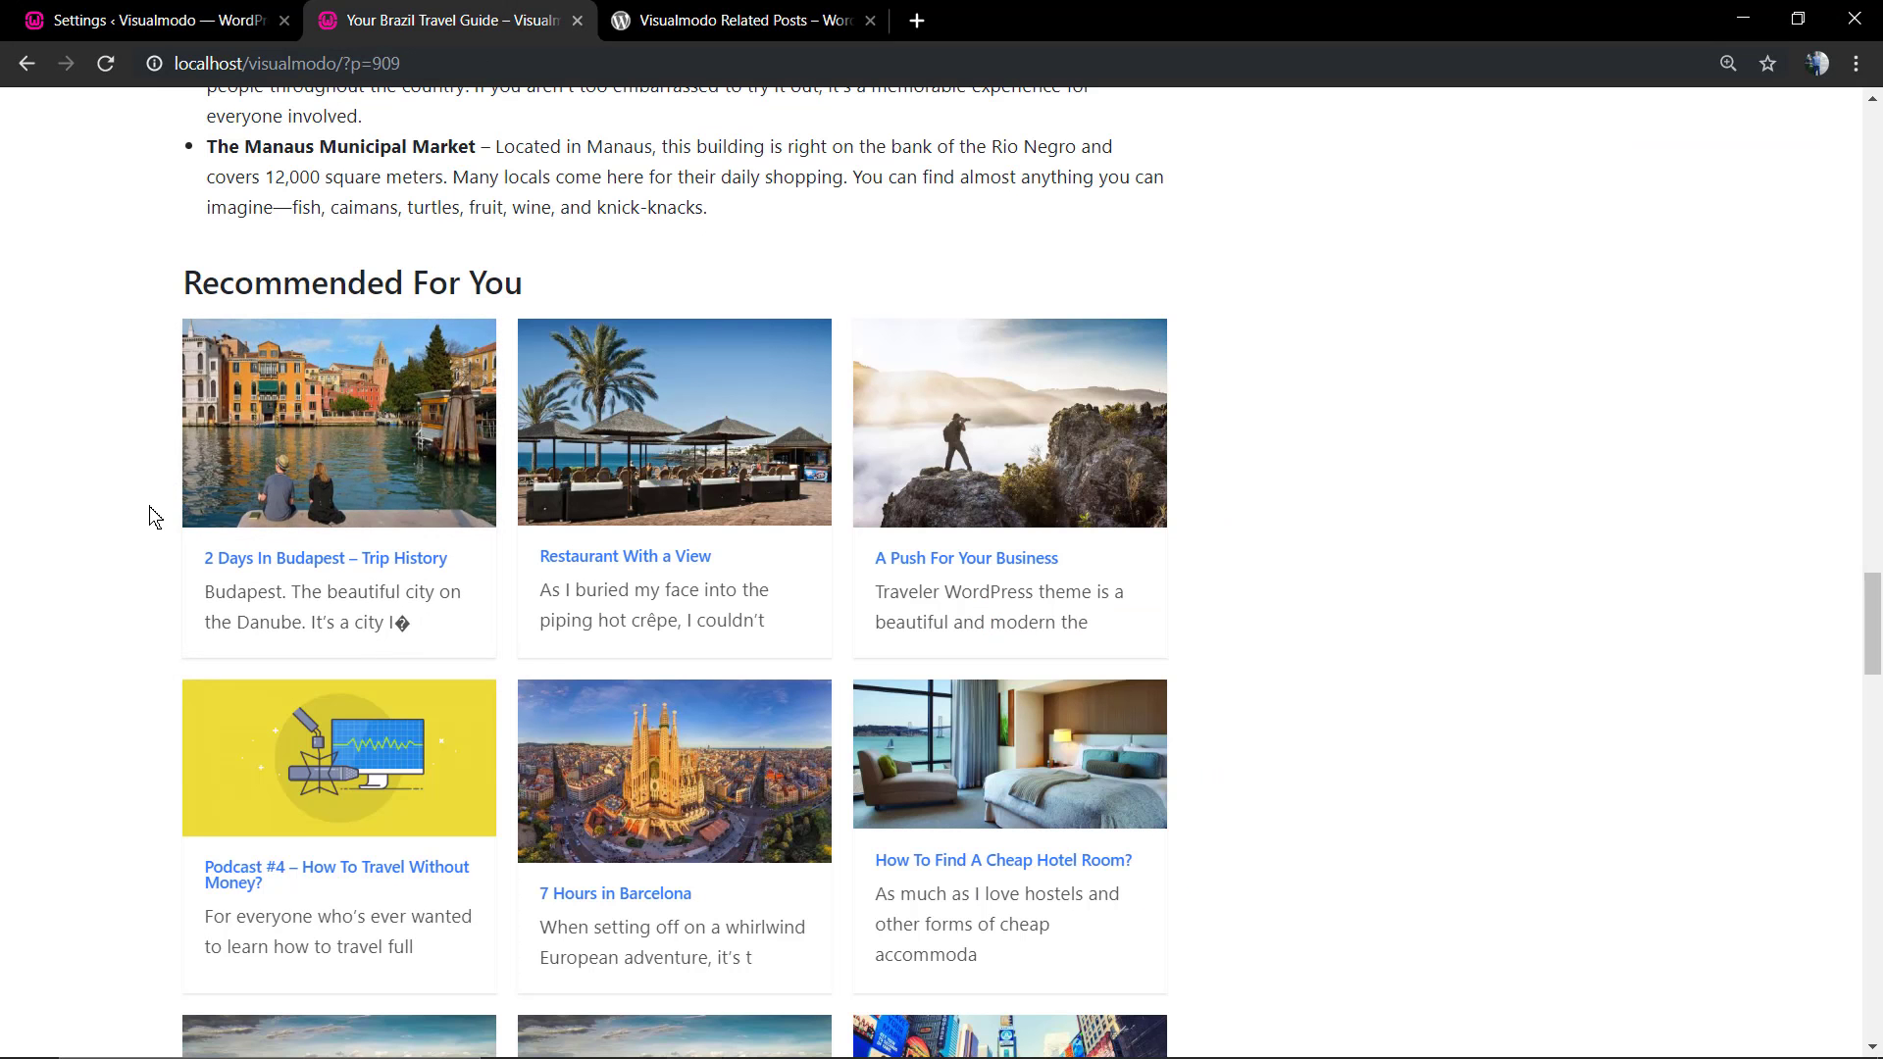
{"action": "key", "text": "F5"}
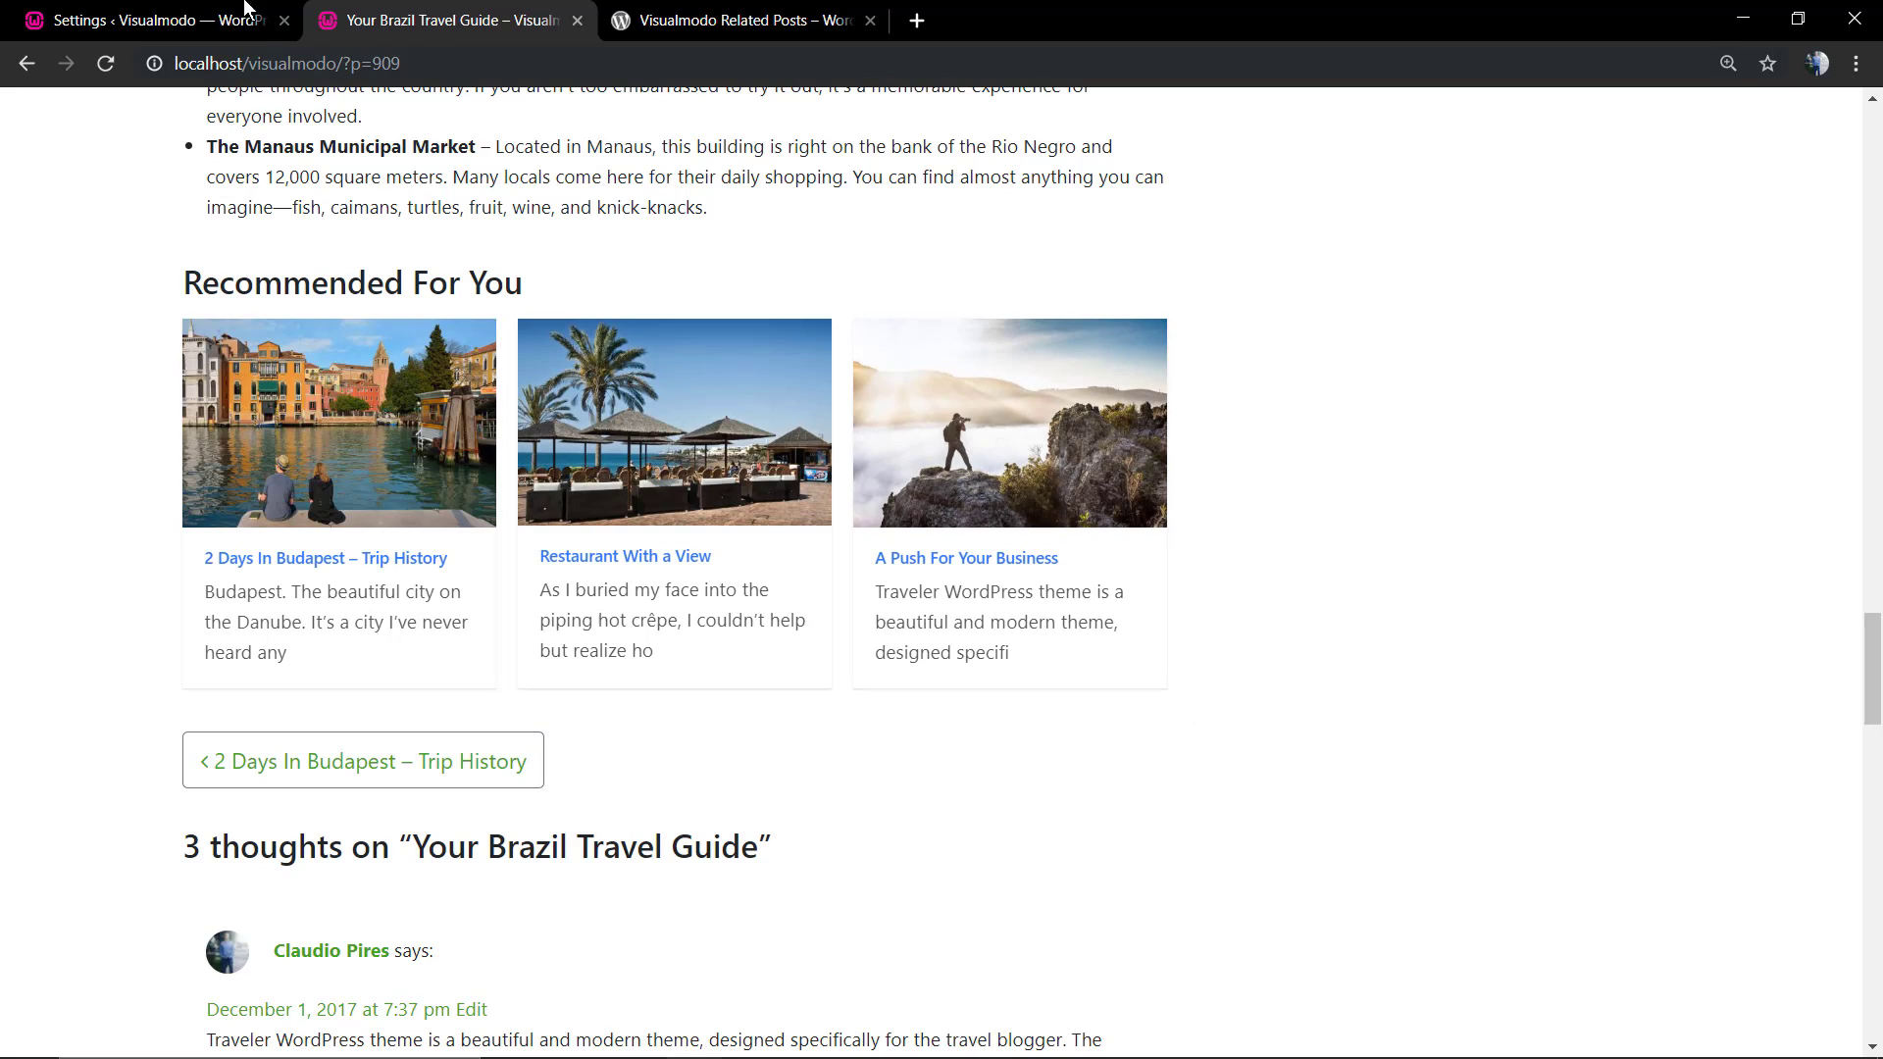
- Set the excerpt length to 100, save, and preview it on the Brazil post
{"action": "left_click", "coordinate": [209, 13]}
{"action": "left_click", "coordinate": [979, 549]}
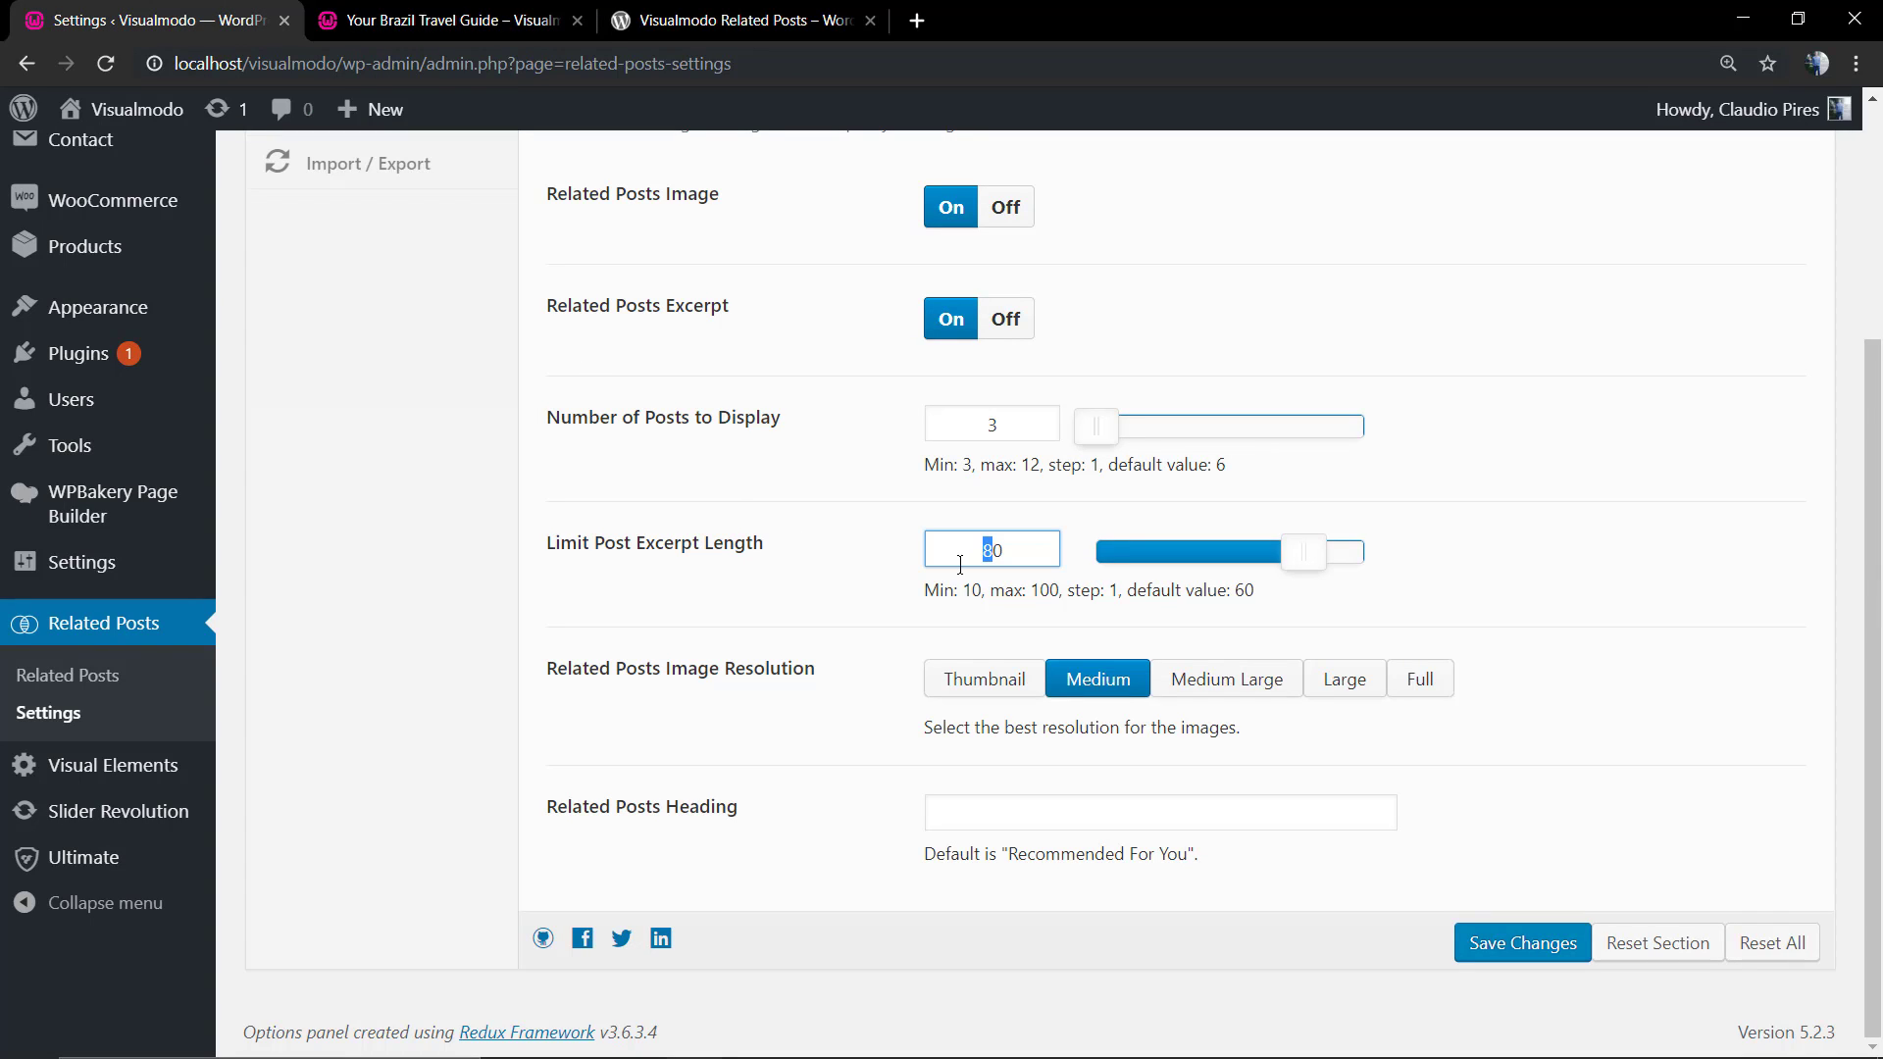
{"action": "type", "text": "00"}
{"action": "left_click", "coordinate": [1511, 946]}
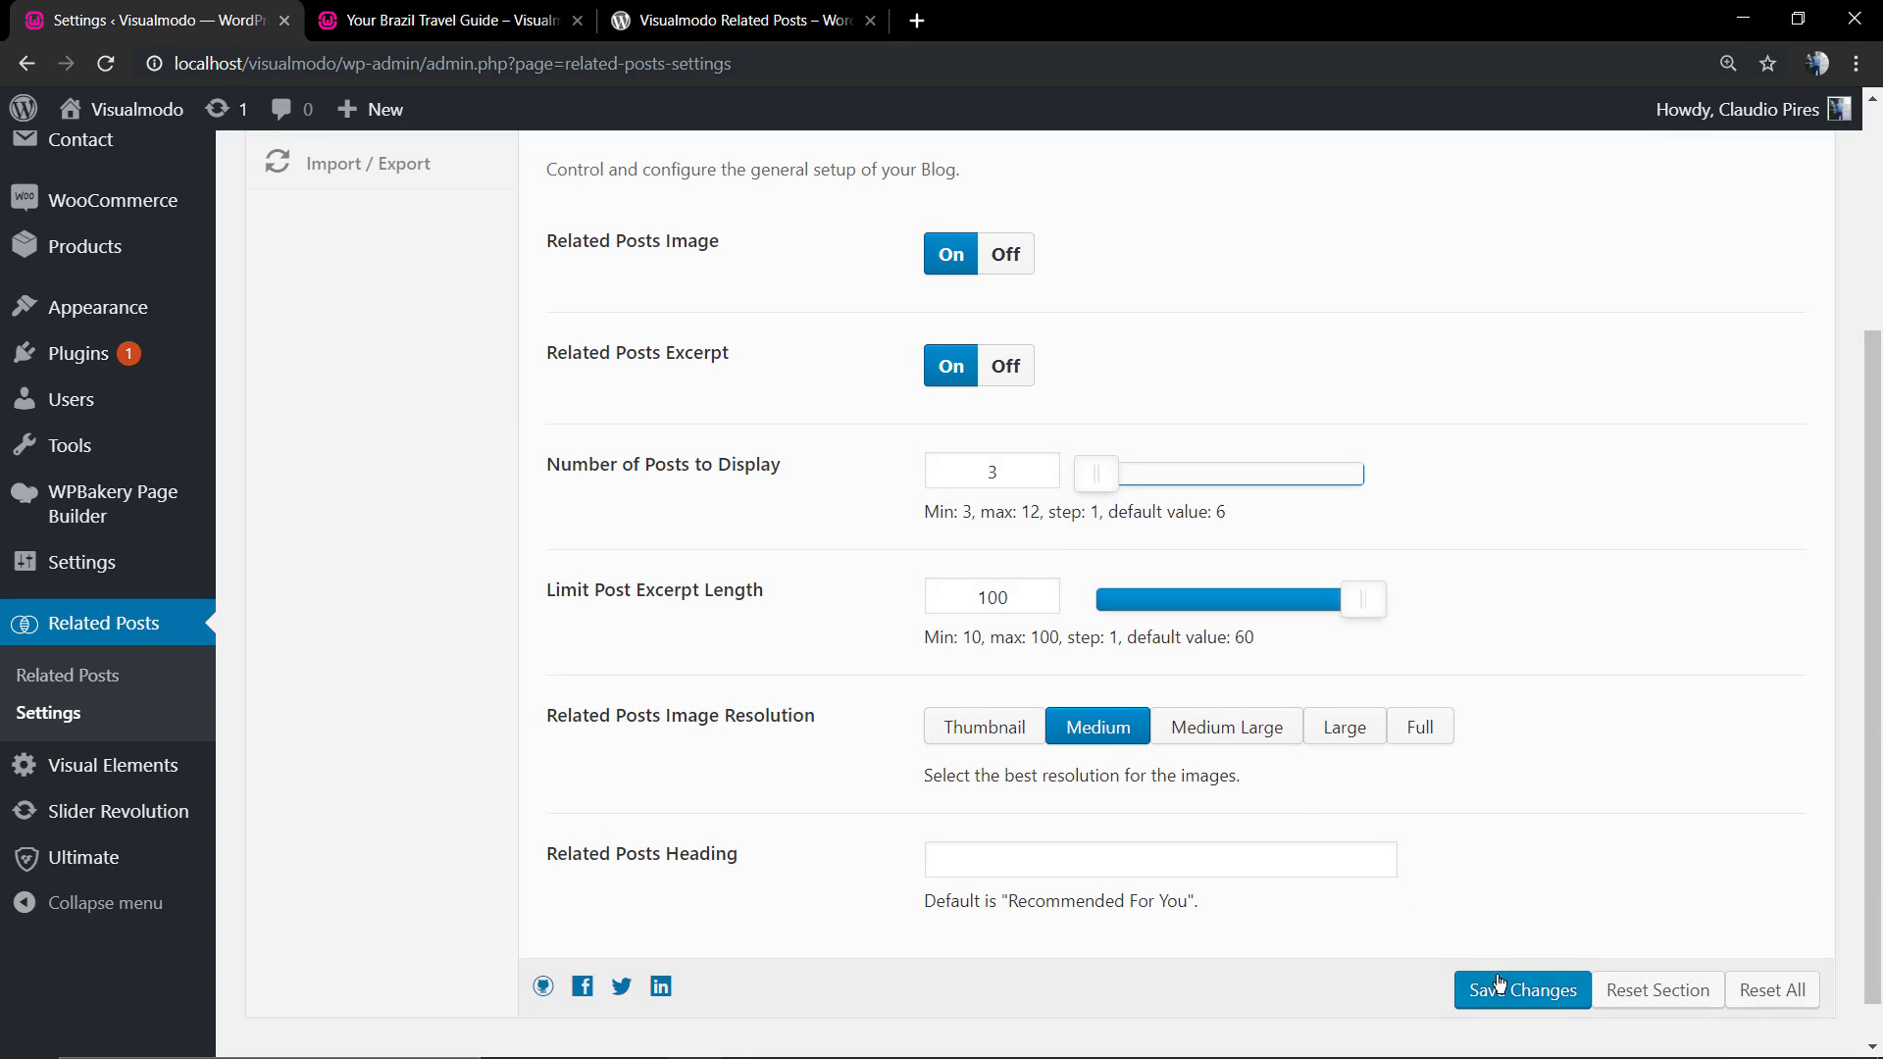
{"action": "left_click", "coordinate": [1497, 982]}
{"action": "key", "text": "ctrl+Tab"}
{"action": "key", "text": "F5"}
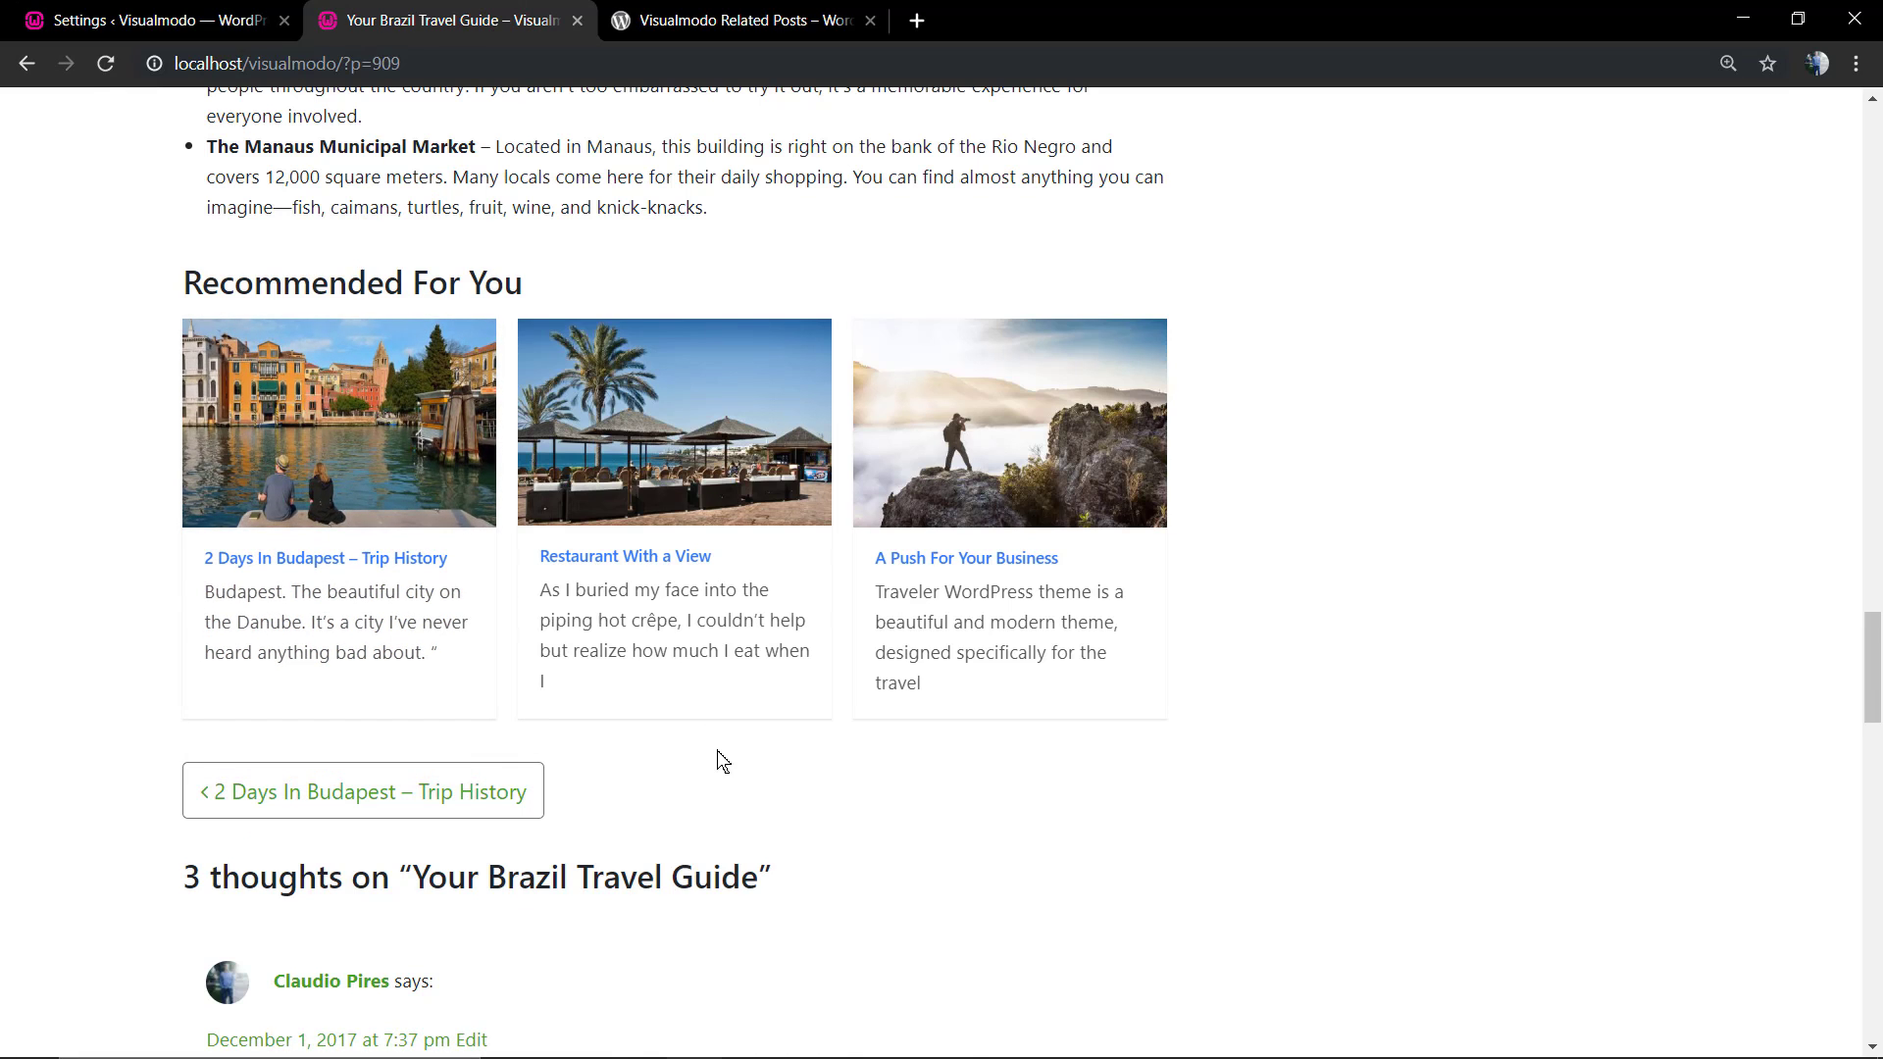
{"action": "key", "text": "ctrl+shift+Tab"}
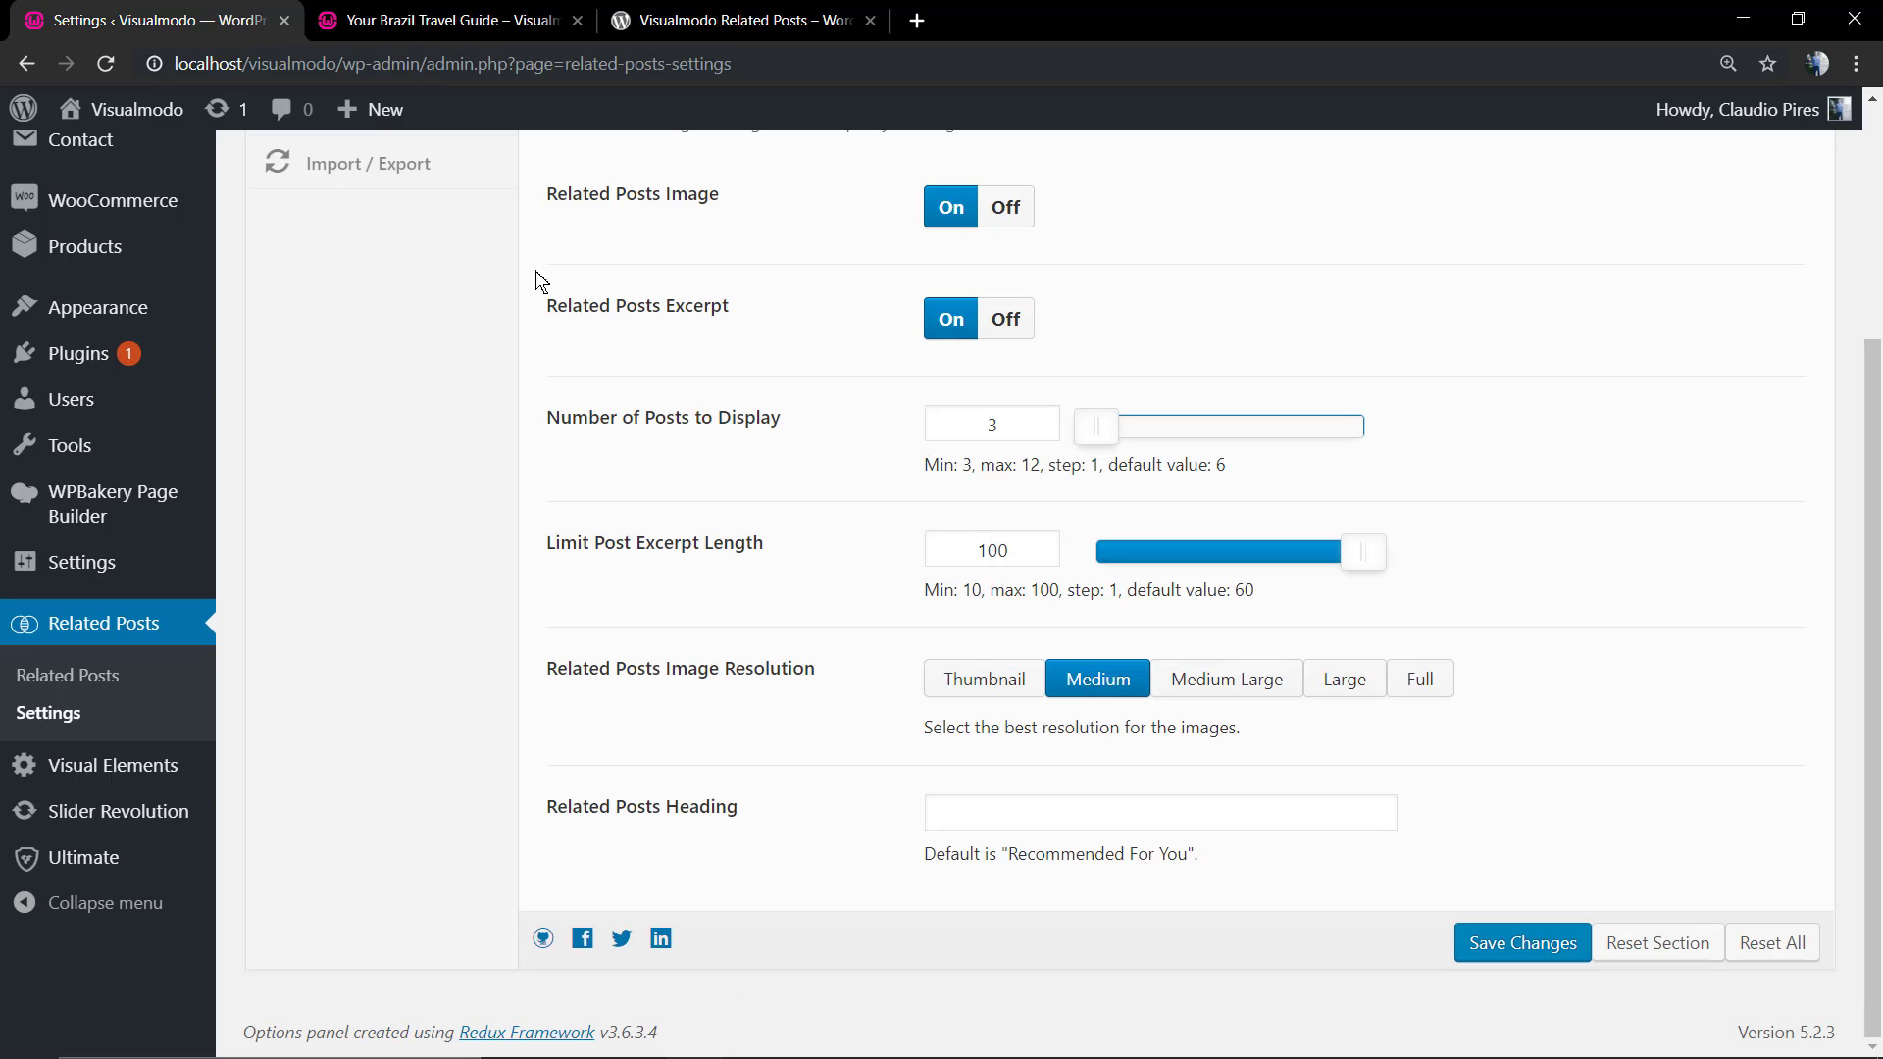
- Change the excerpt length back to 60 and save
{"action": "left_click_drag", "start_coordinate": [998, 550], "coordinate": [960, 549]}
{"action": "type", "text": "60"}
{"action": "left_click", "coordinate": [1487, 955]}
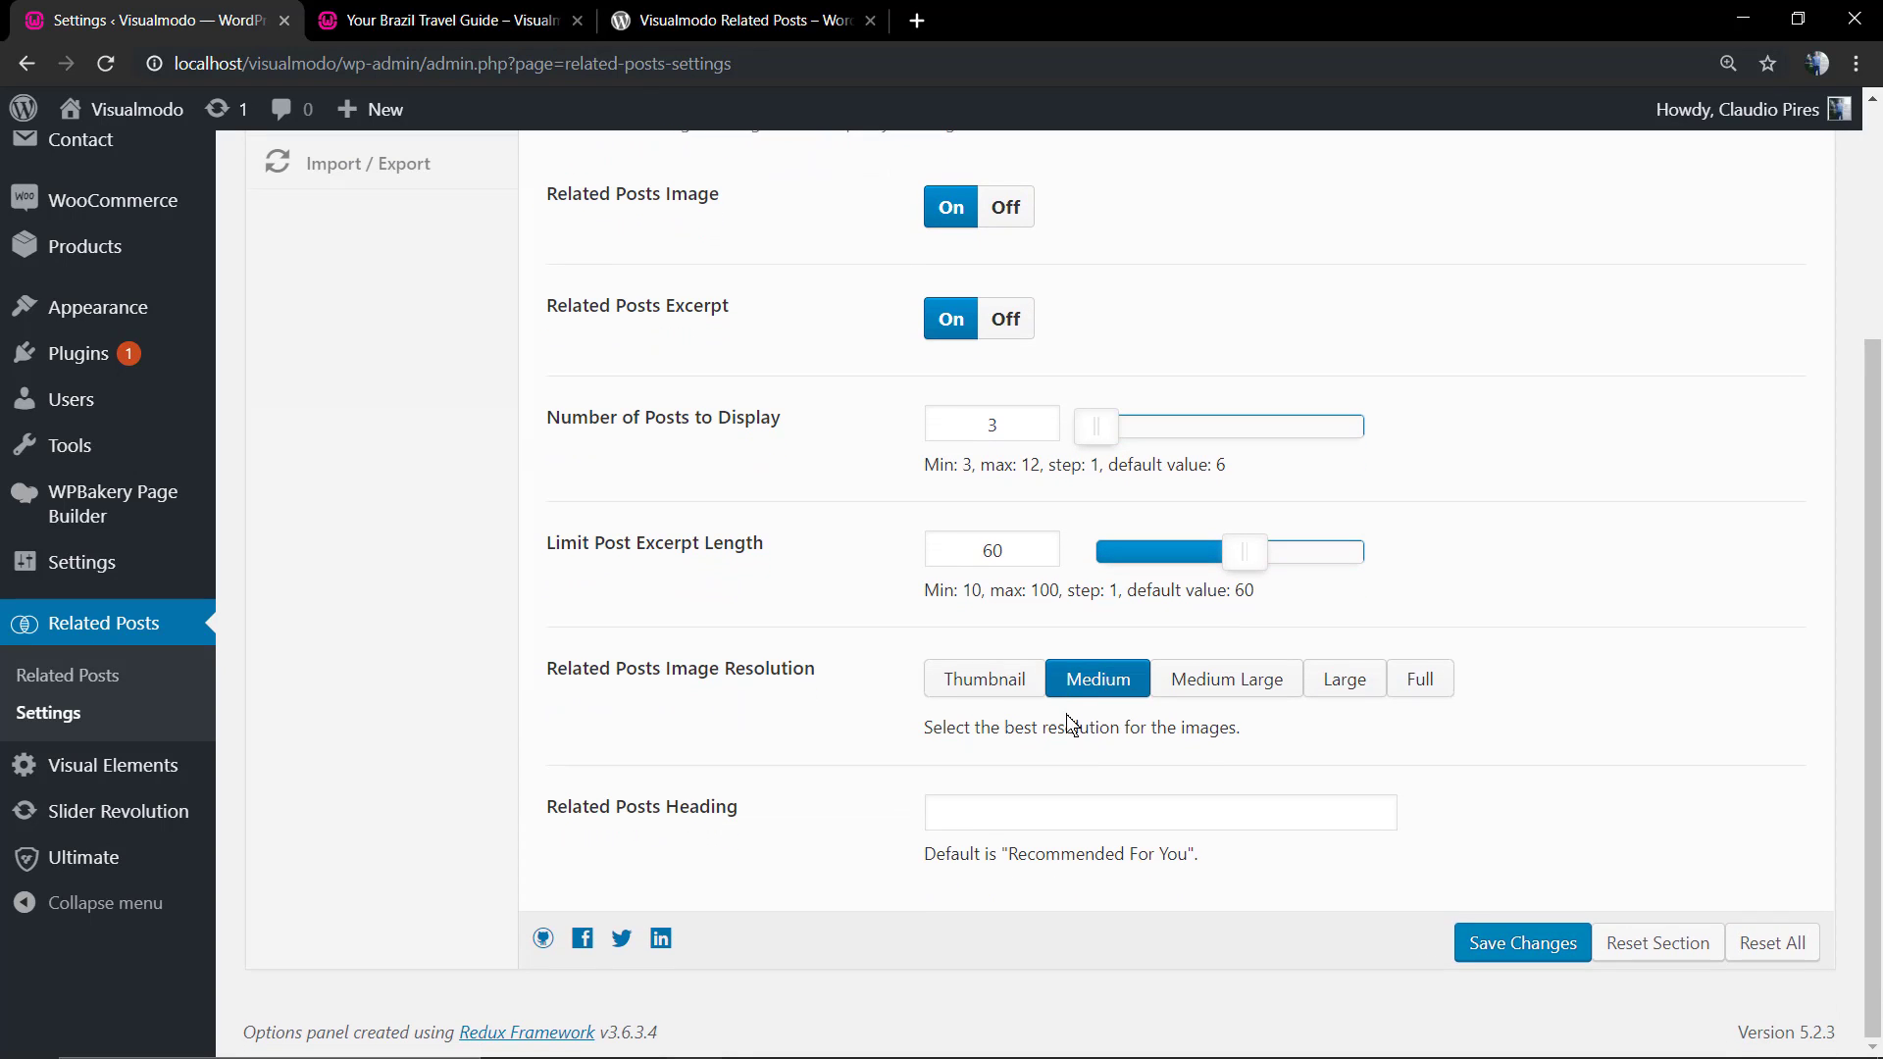
{"action": "left_click_drag", "start_coordinate": [576, 810], "coordinate": [734, 812]}
{"action": "left_click", "coordinate": [635, 831]}
- Set Related Posts Heading to 'Visualmodo Related Posts Section', save, and check it on the Brazil post
{"action": "left_click", "coordinate": [963, 806]}
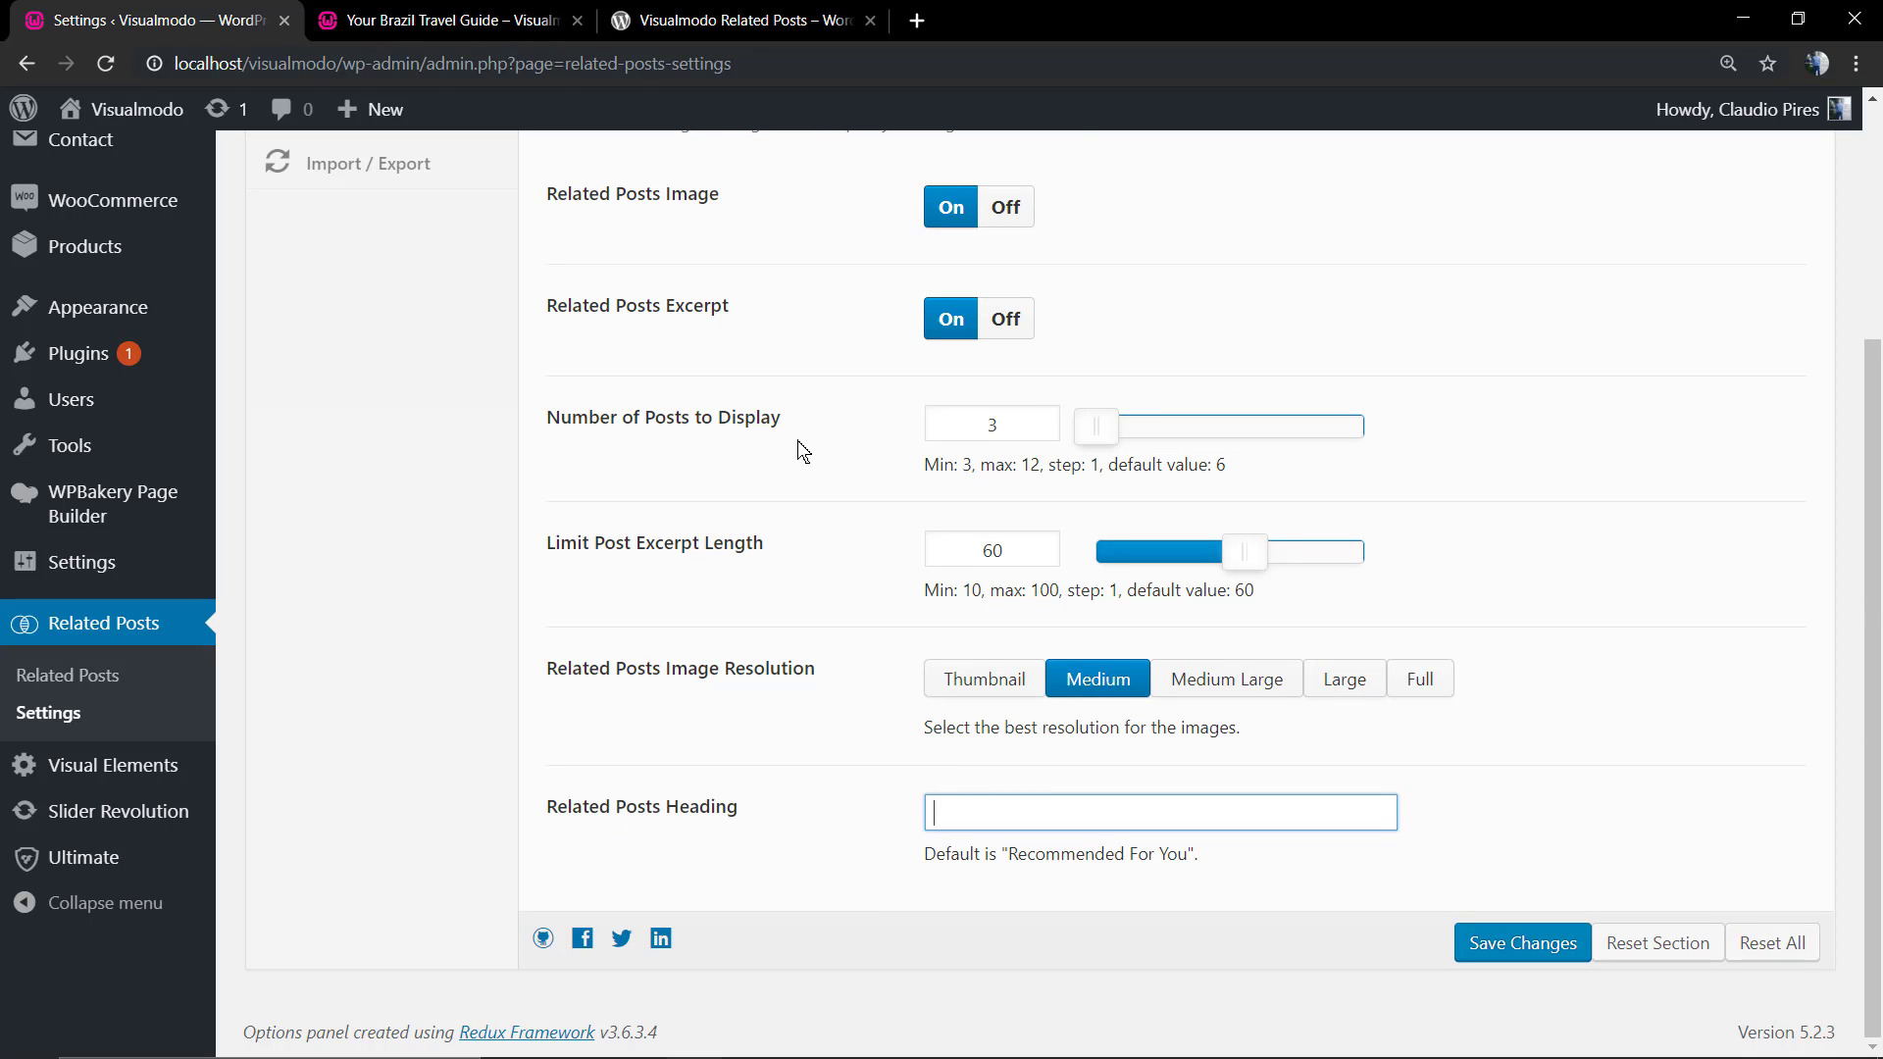
{"action": "key", "text": "ctrl+Tab"}
{"action": "key", "text": "ctrl+shift+Tab"}
{"action": "type", "text": "modo"}
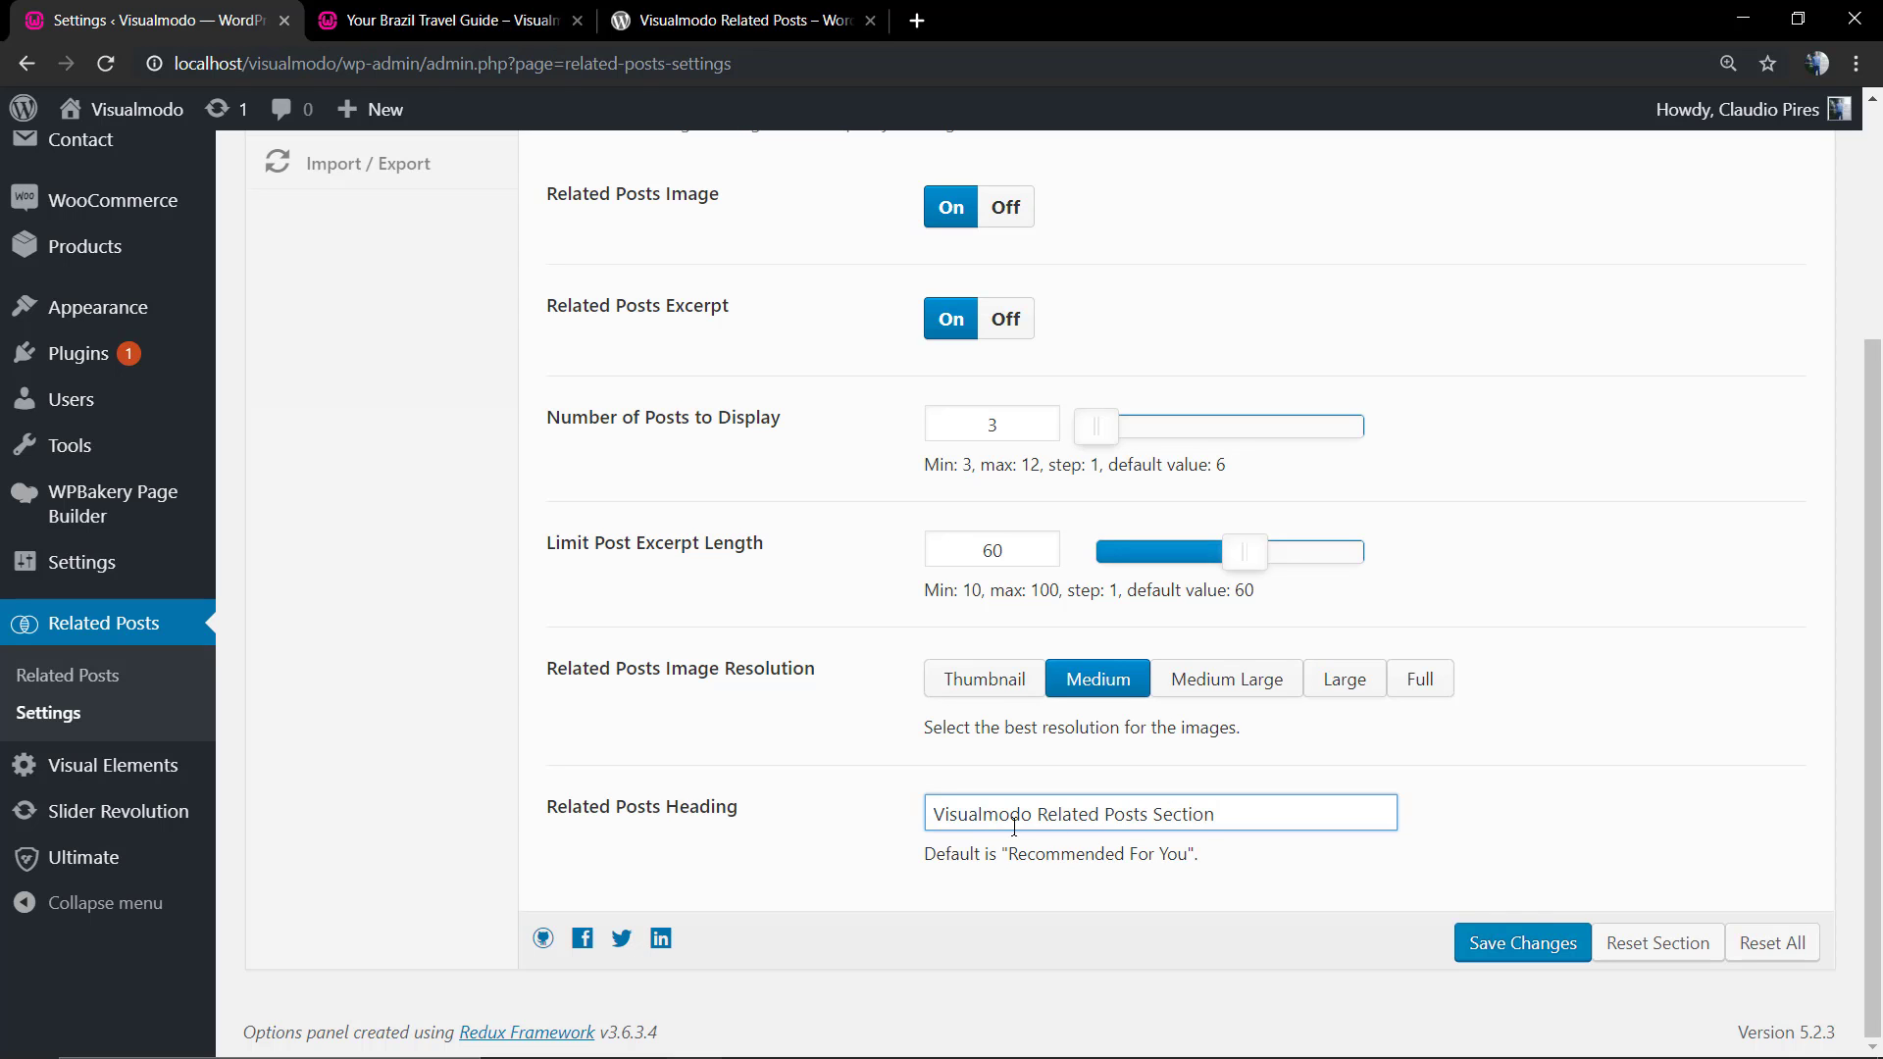
{"action": "left_click", "coordinate": [1551, 943]}
{"action": "key", "text": "ctrl+Tab"}
{"action": "key", "text": "F5"}
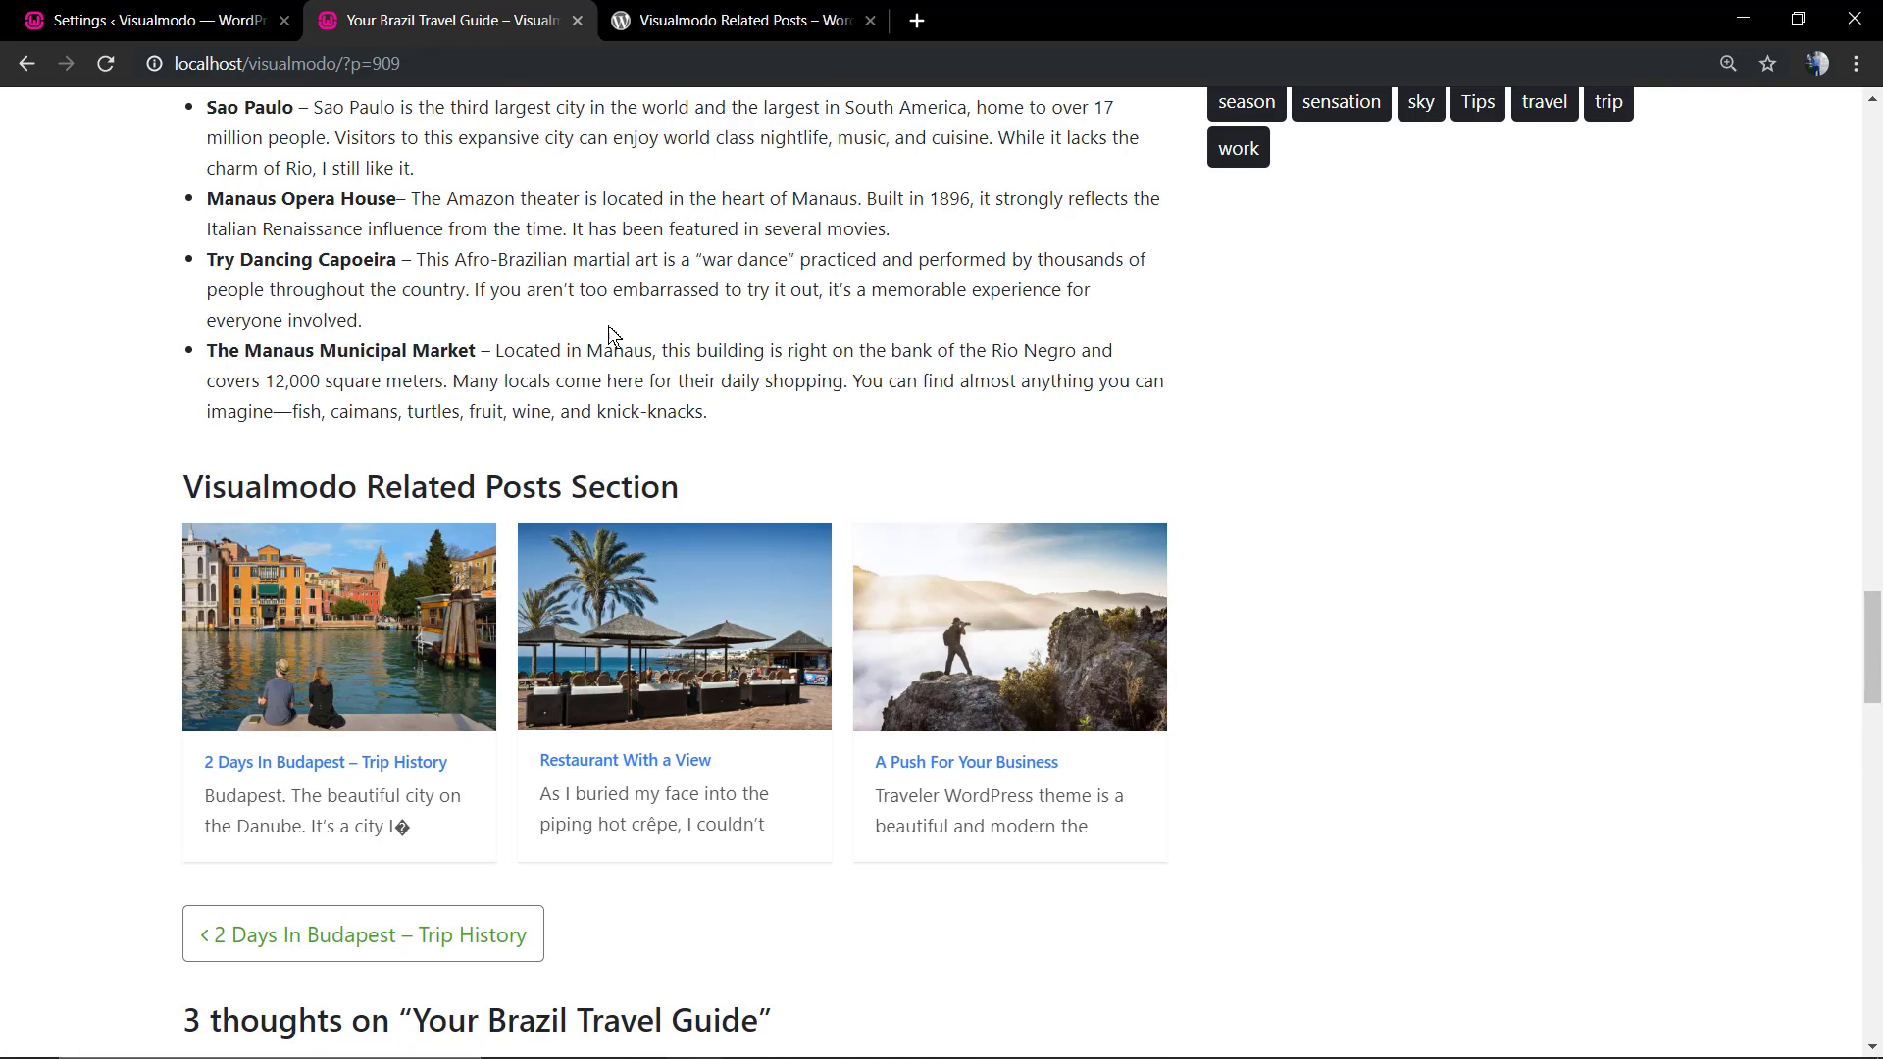
{"action": "key", "text": "ctrl+shift+Tab"}
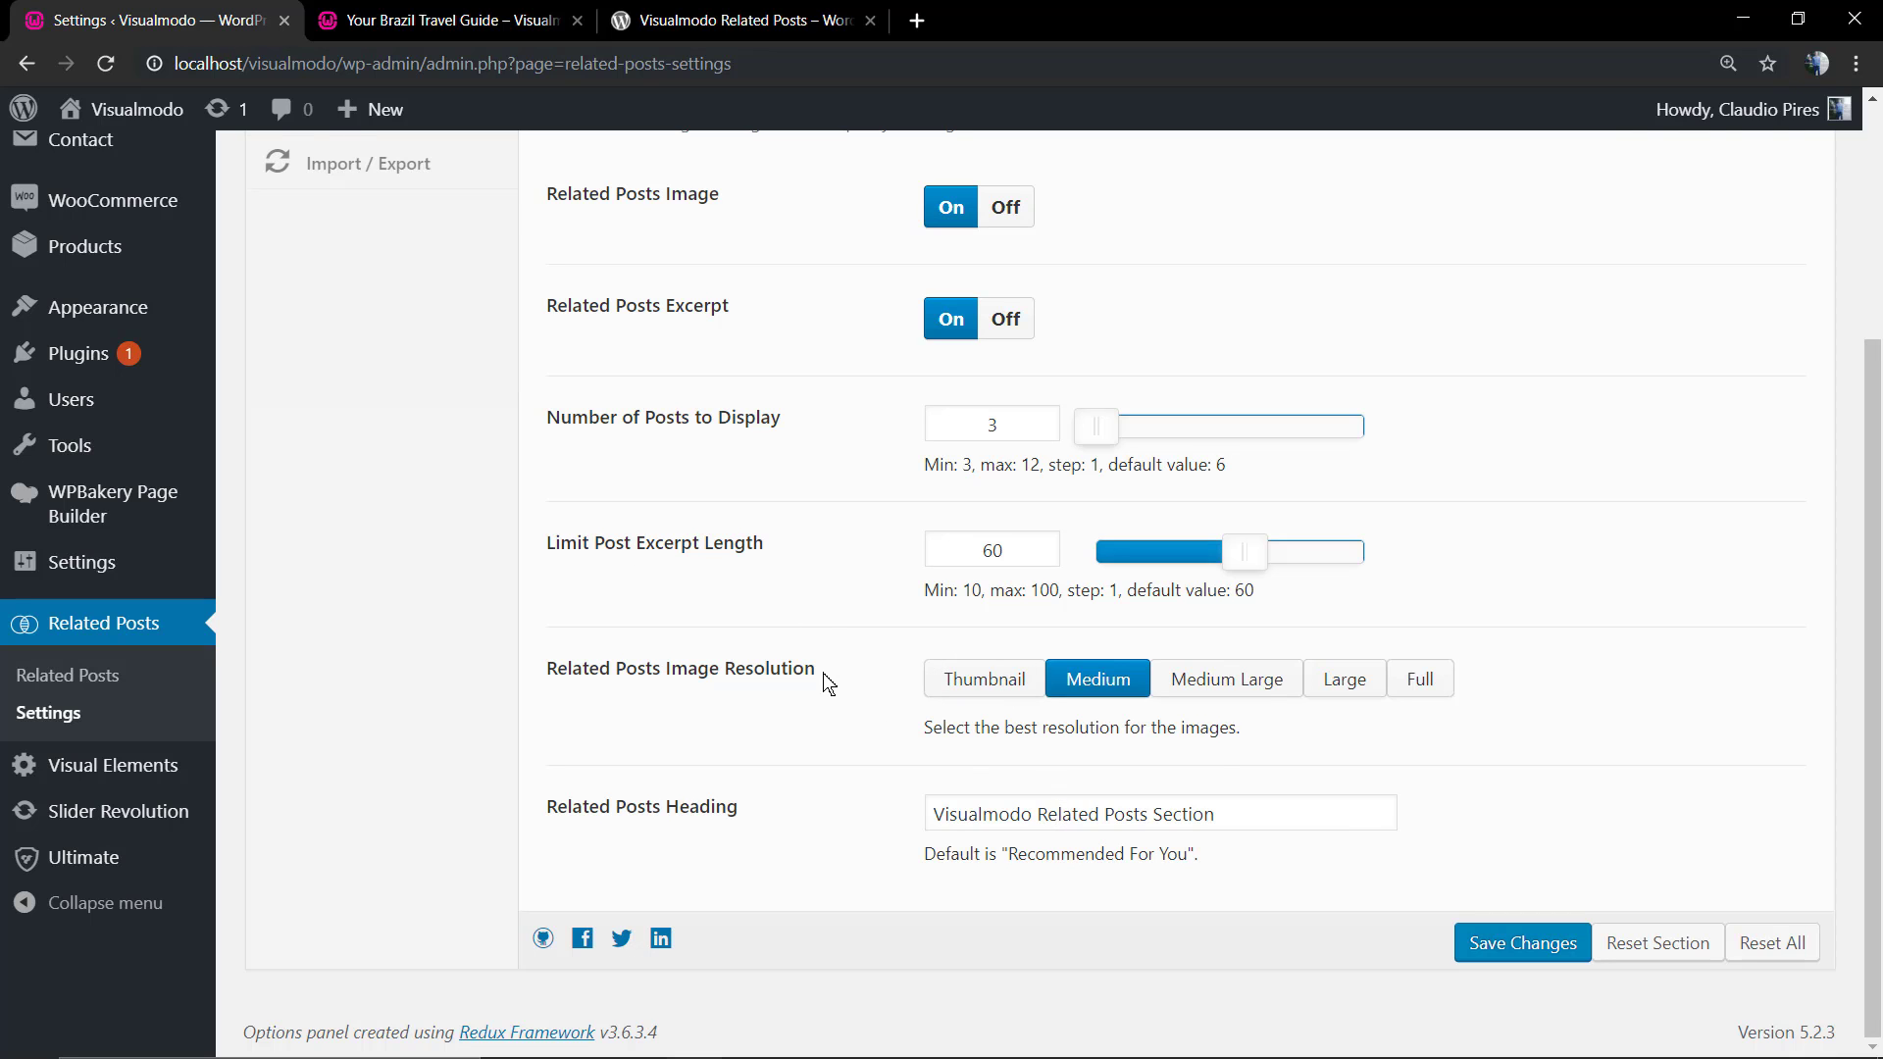
{"action": "scroll", "coordinate": [829, 681], "scroll_direction": "up", "scroll_amount": 3}
- Set the Colors tab's Background Regular to the black swatch, save, and reload the Brazil post
{"action": "left_click", "coordinate": [393, 383]}
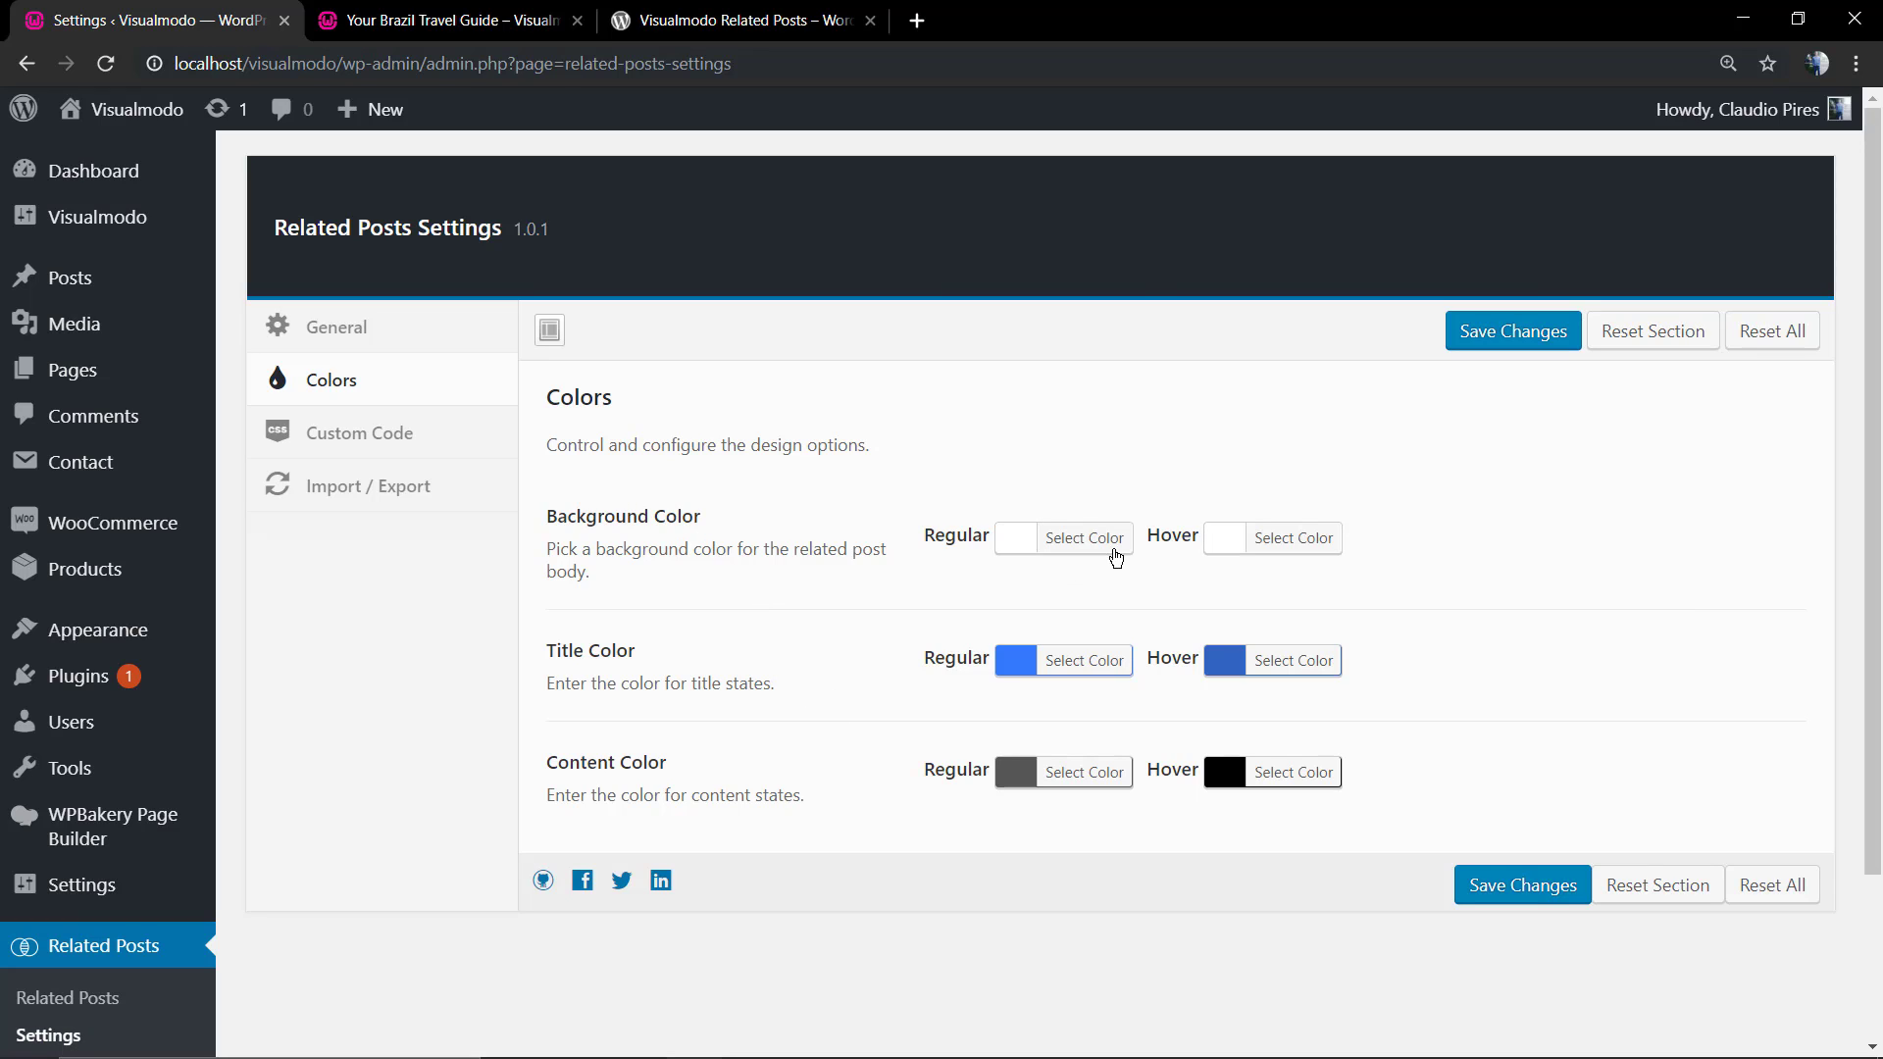
{"action": "key", "text": "ctrl+Tab"}
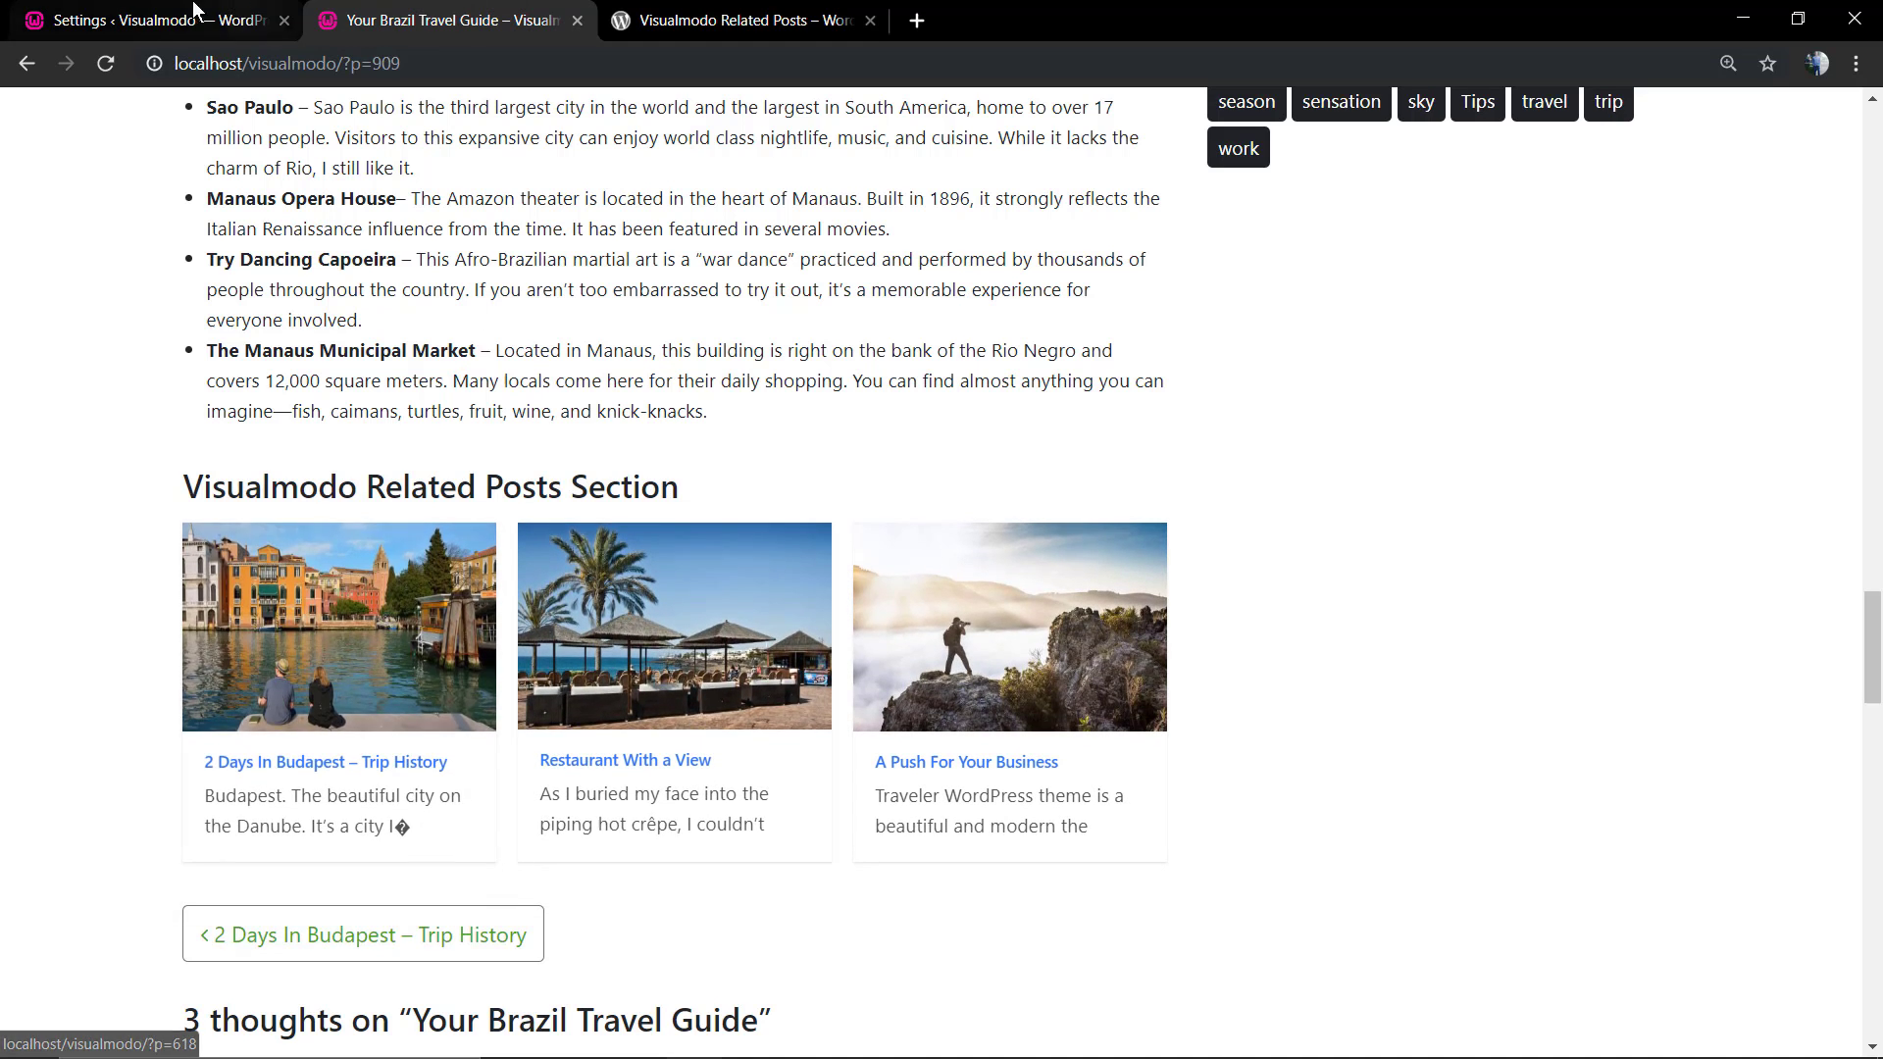
{"action": "key", "text": "ctrl+shift+Tab"}
{"action": "left_click", "coordinate": [1083, 539]}
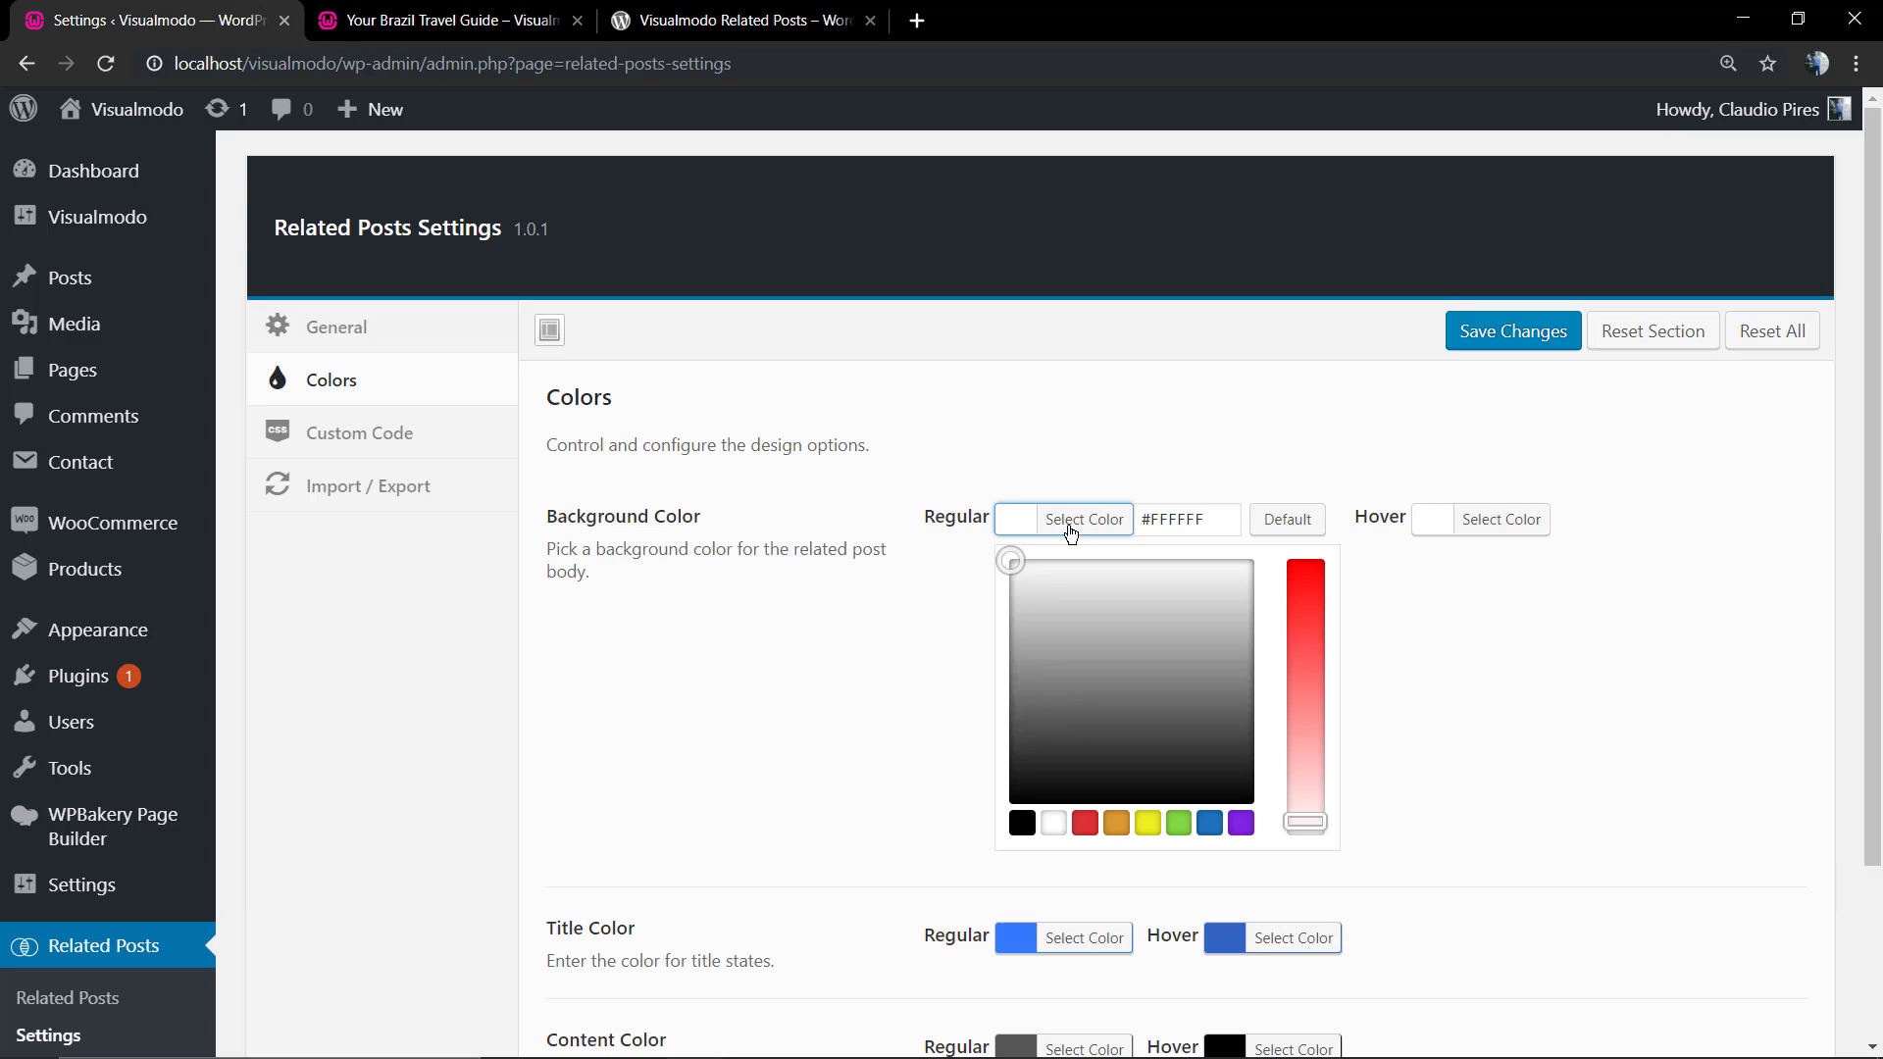
{"action": "left_click", "coordinate": [1021, 824]}
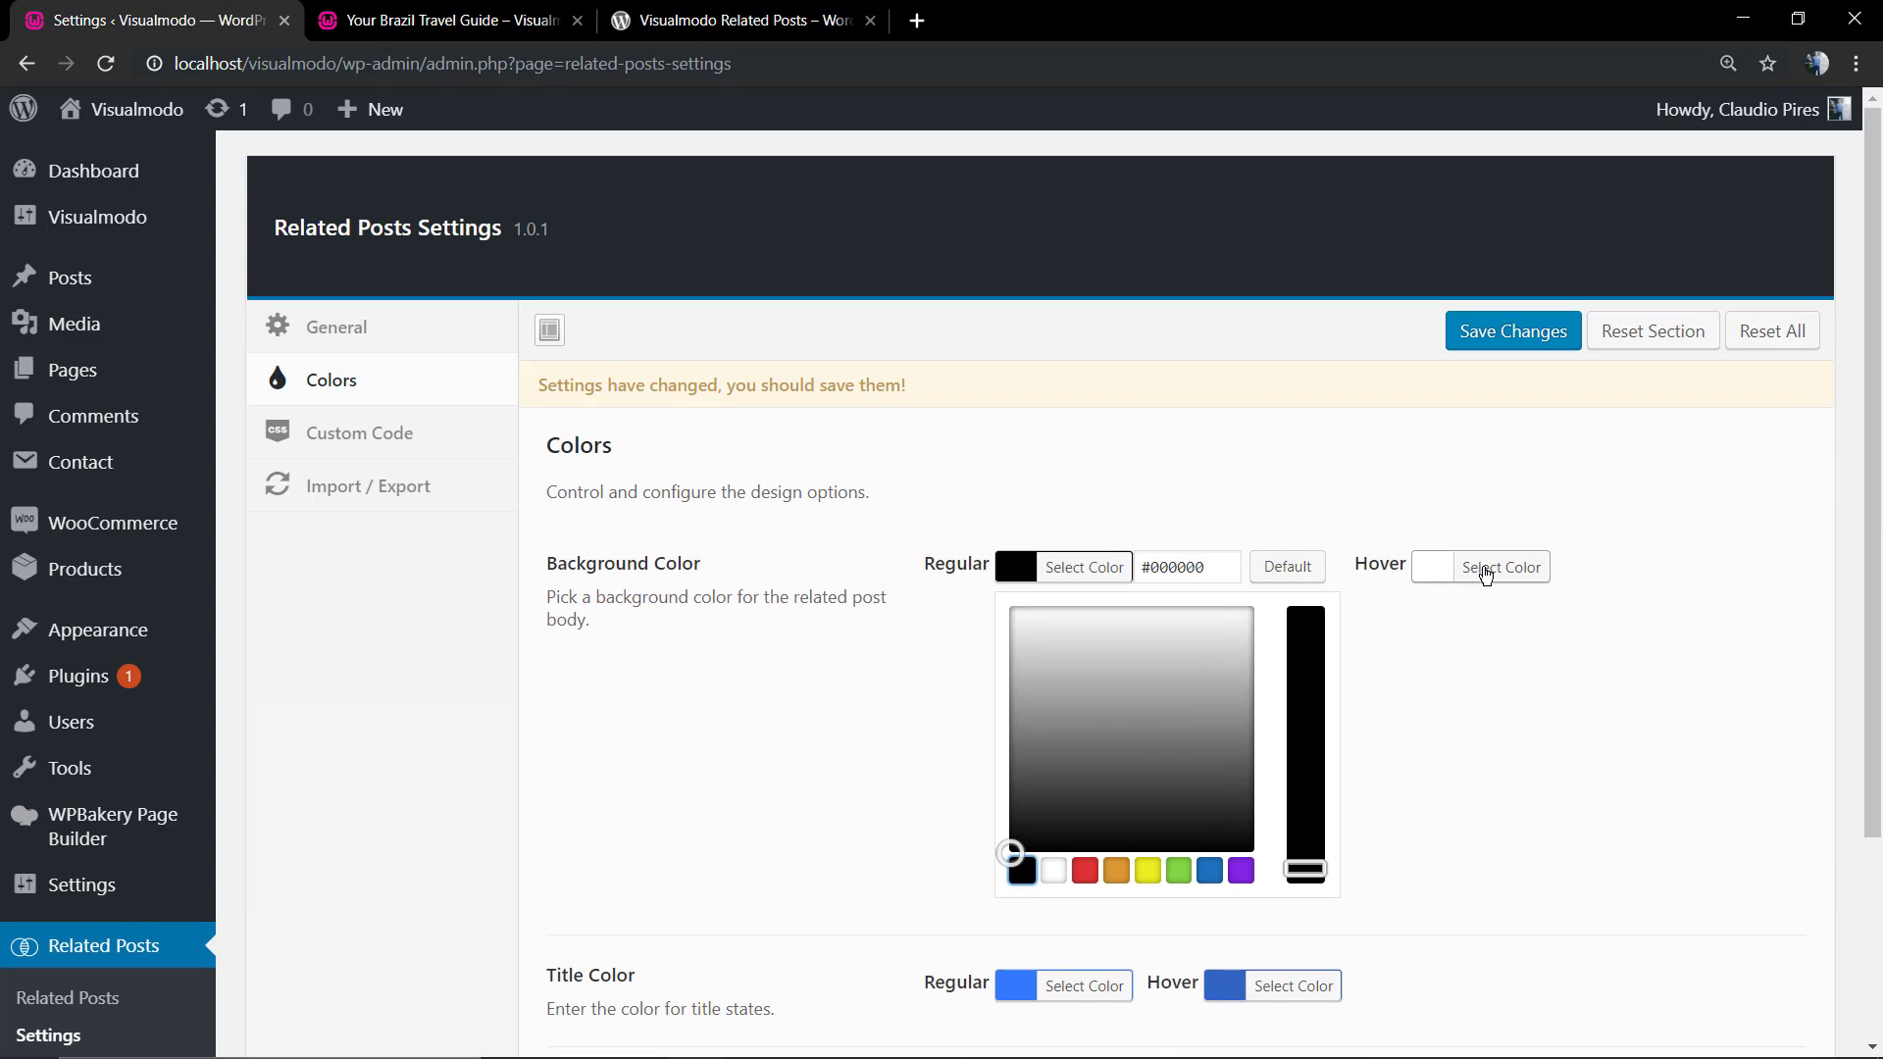
{"action": "left_click", "coordinate": [1505, 324]}
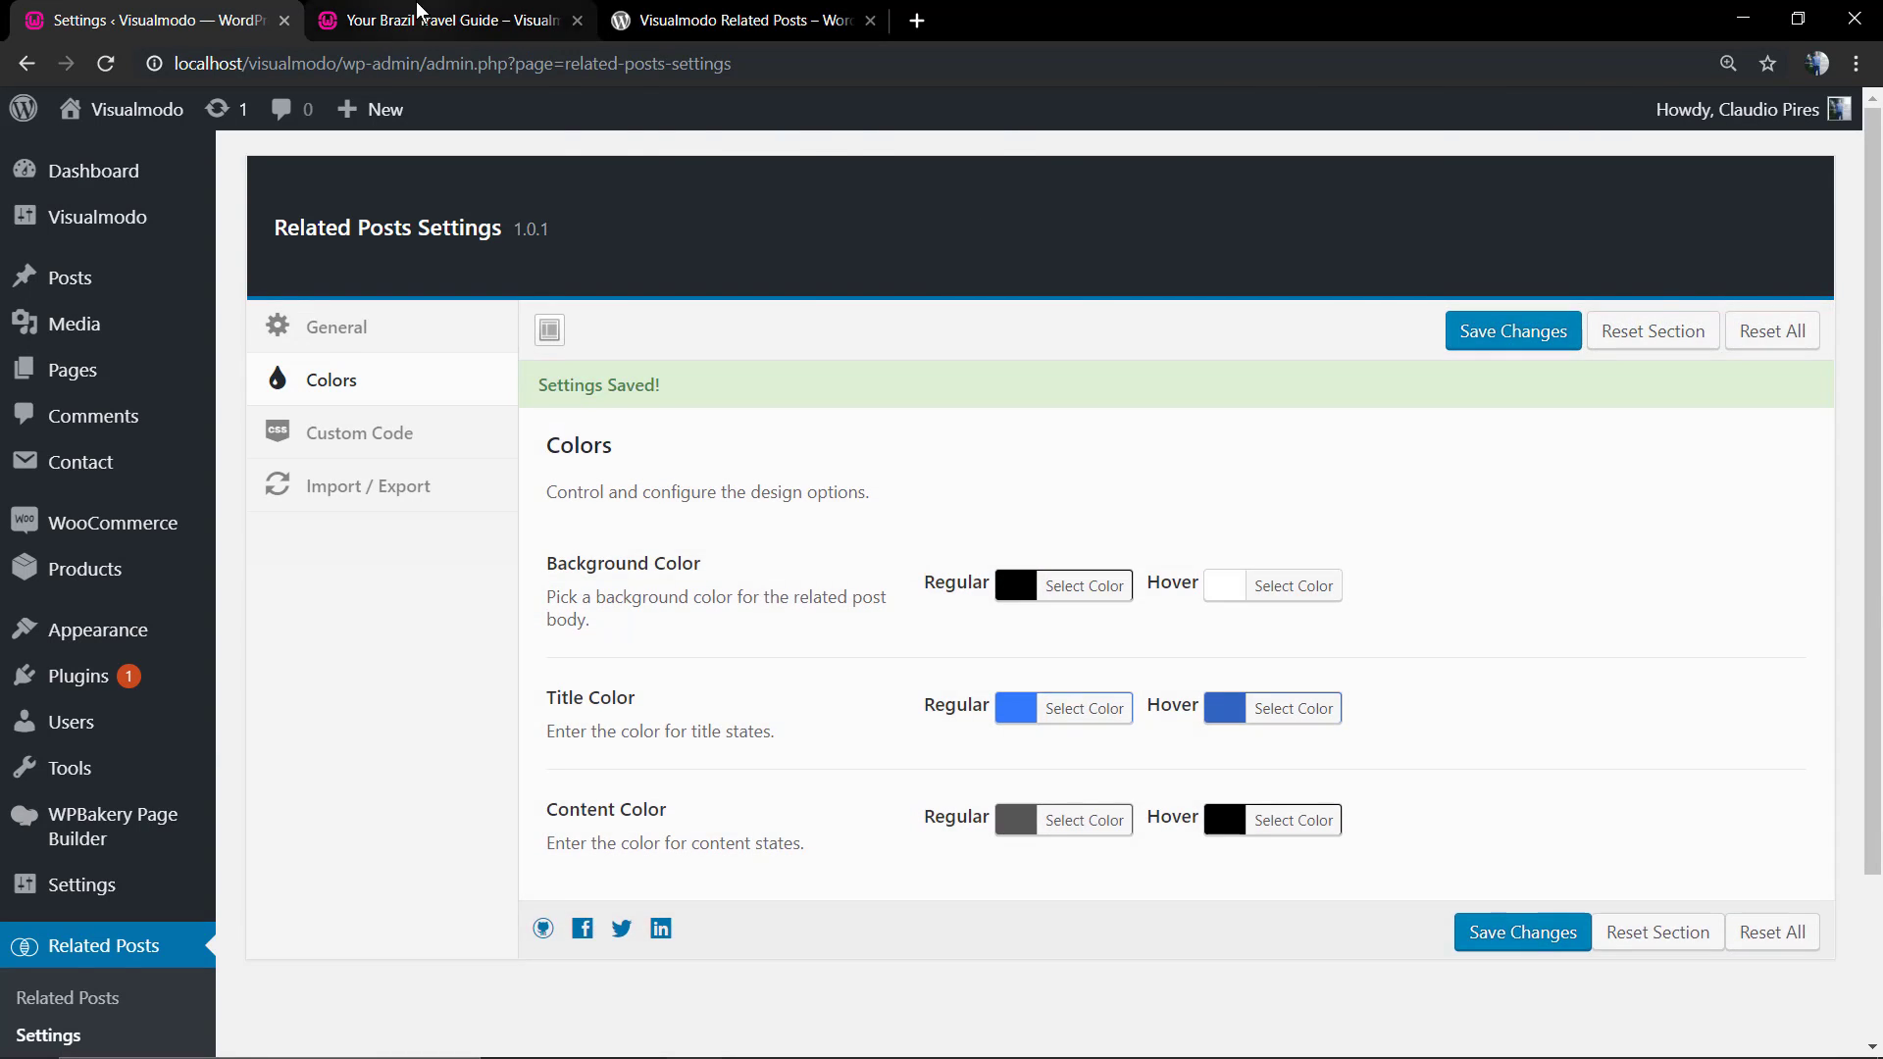
{"action": "key", "text": "ctrl+Tab"}
{"action": "key", "text": "F5"}
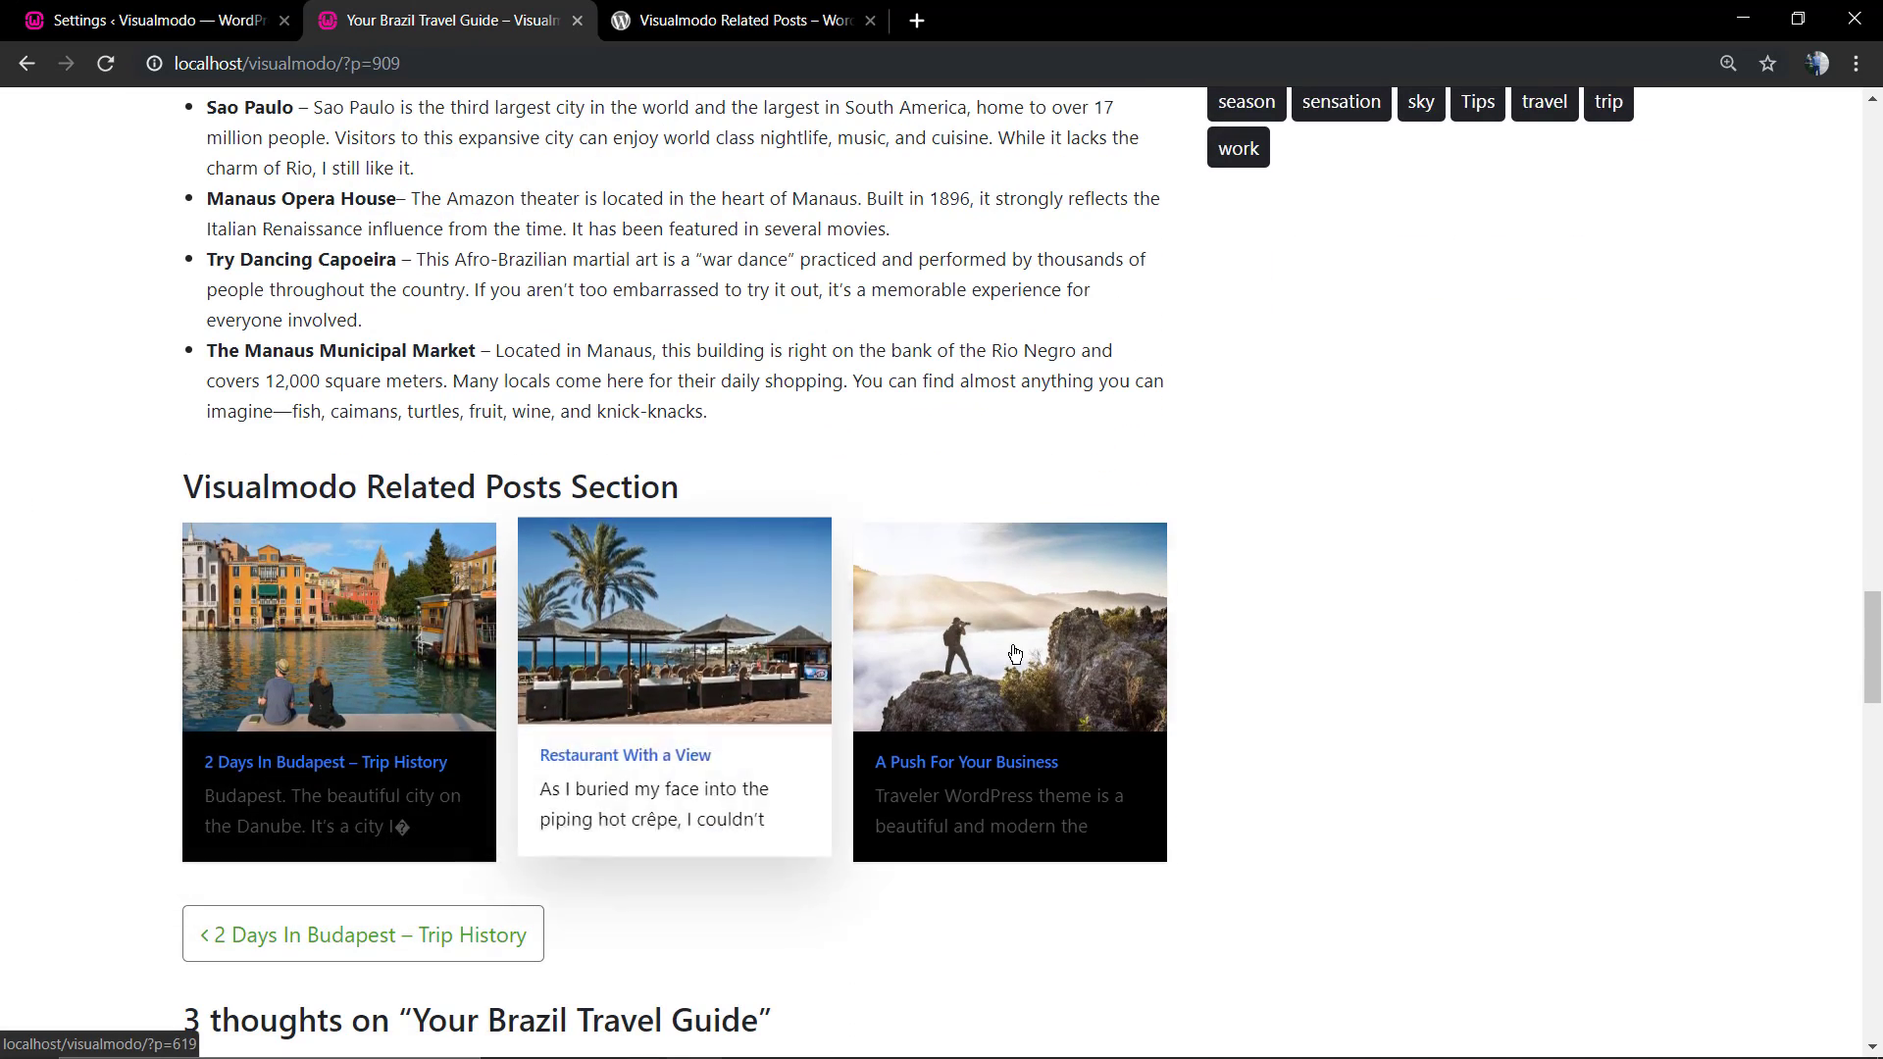
- Restore the related-post card background colour to white
{"action": "left_click", "coordinate": [147, 20]}
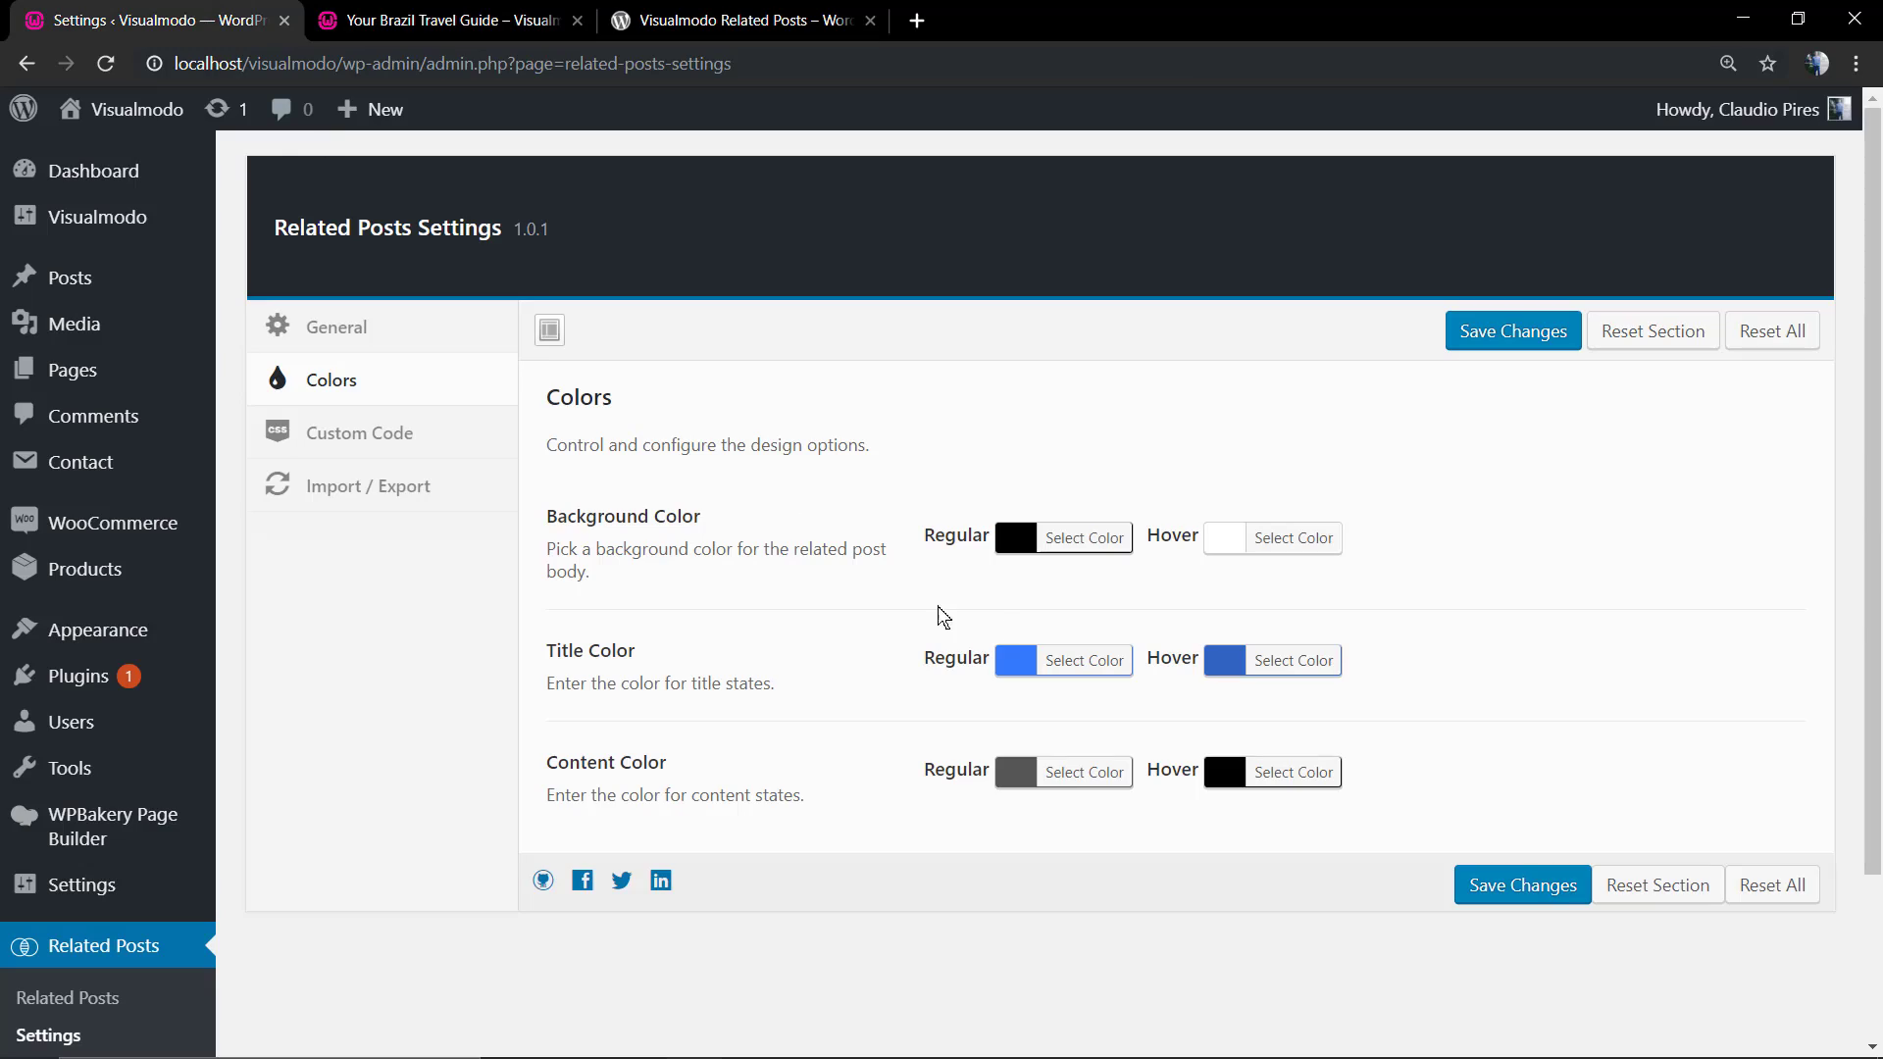
{"action": "left_click", "coordinate": [1118, 547]}
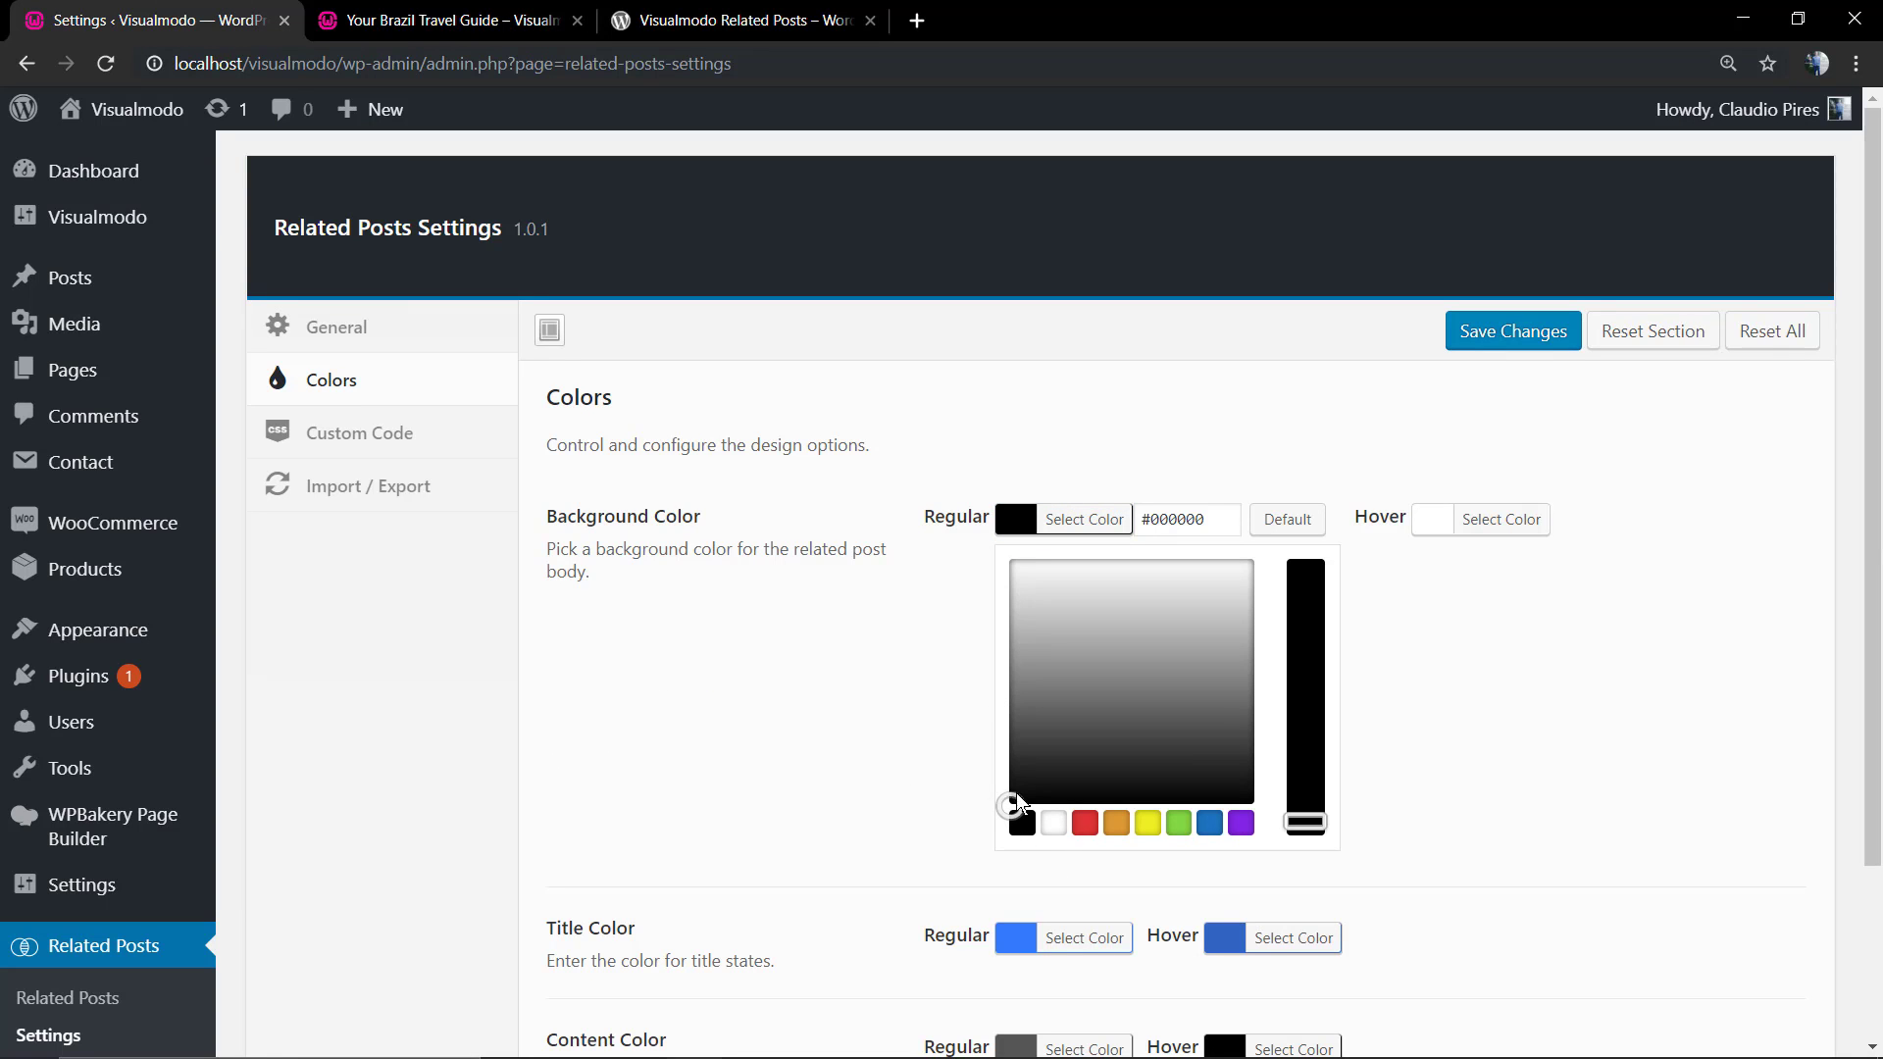
{"action": "left_click", "coordinate": [1054, 824]}
{"action": "left_click", "coordinate": [769, 727]}
{"action": "scroll", "coordinate": [843, 696], "scroll_direction": "down", "scroll_amount": 2}
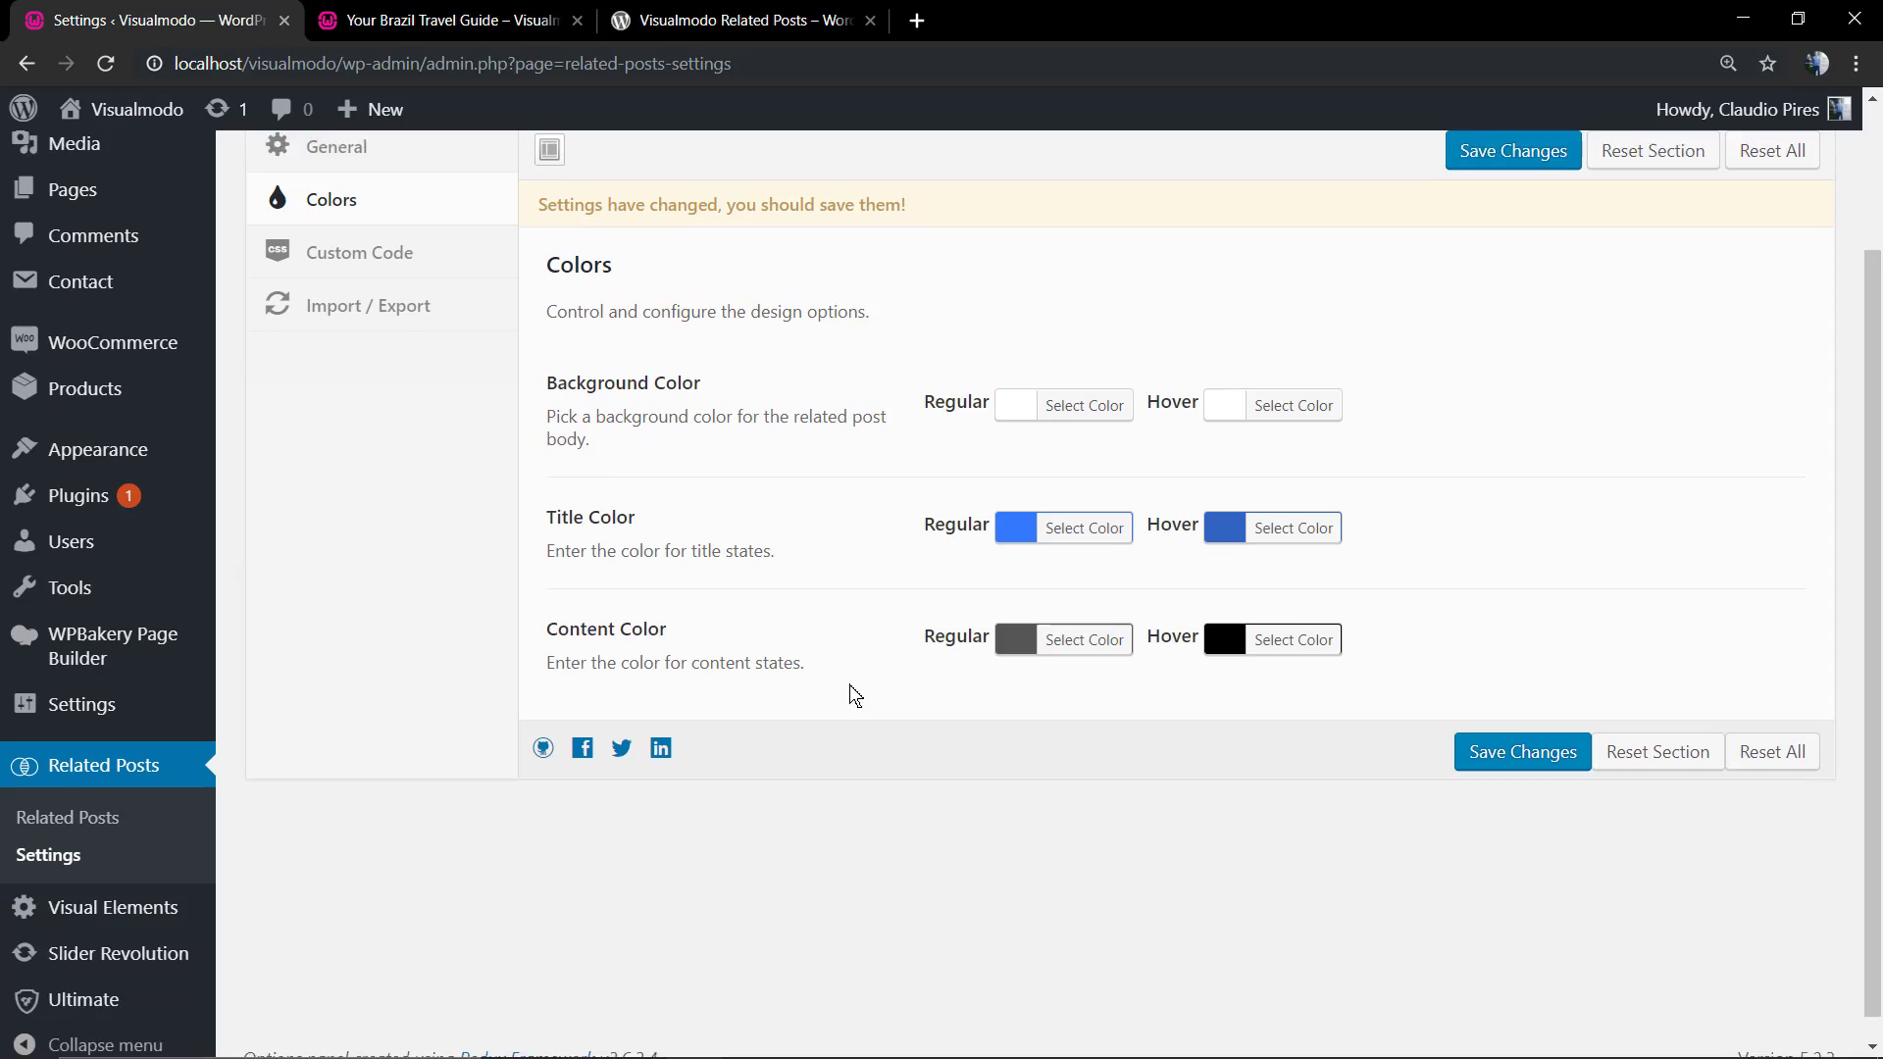
- Set the related-post title colour to a darker green, save, and preview on the Brazil post
{"action": "left_click", "coordinate": [1098, 505]}
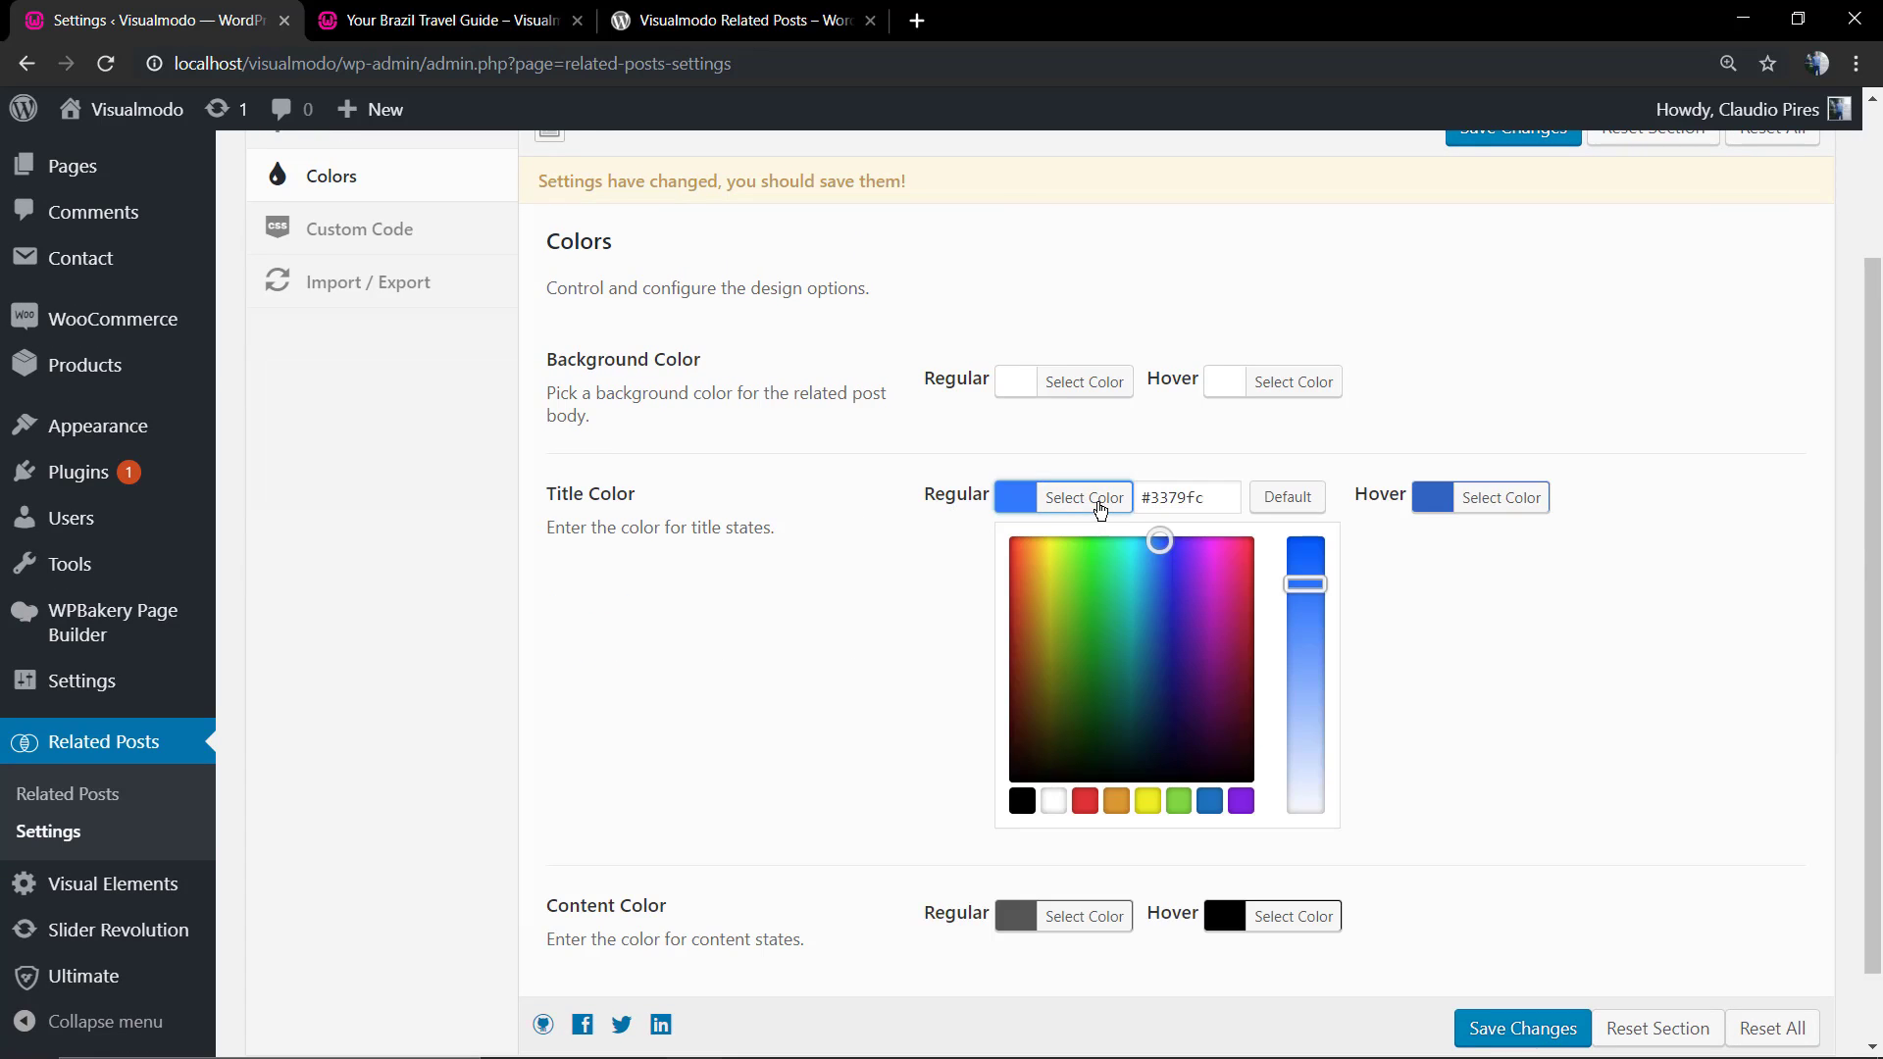
{"action": "left_click", "coordinate": [1096, 631]}
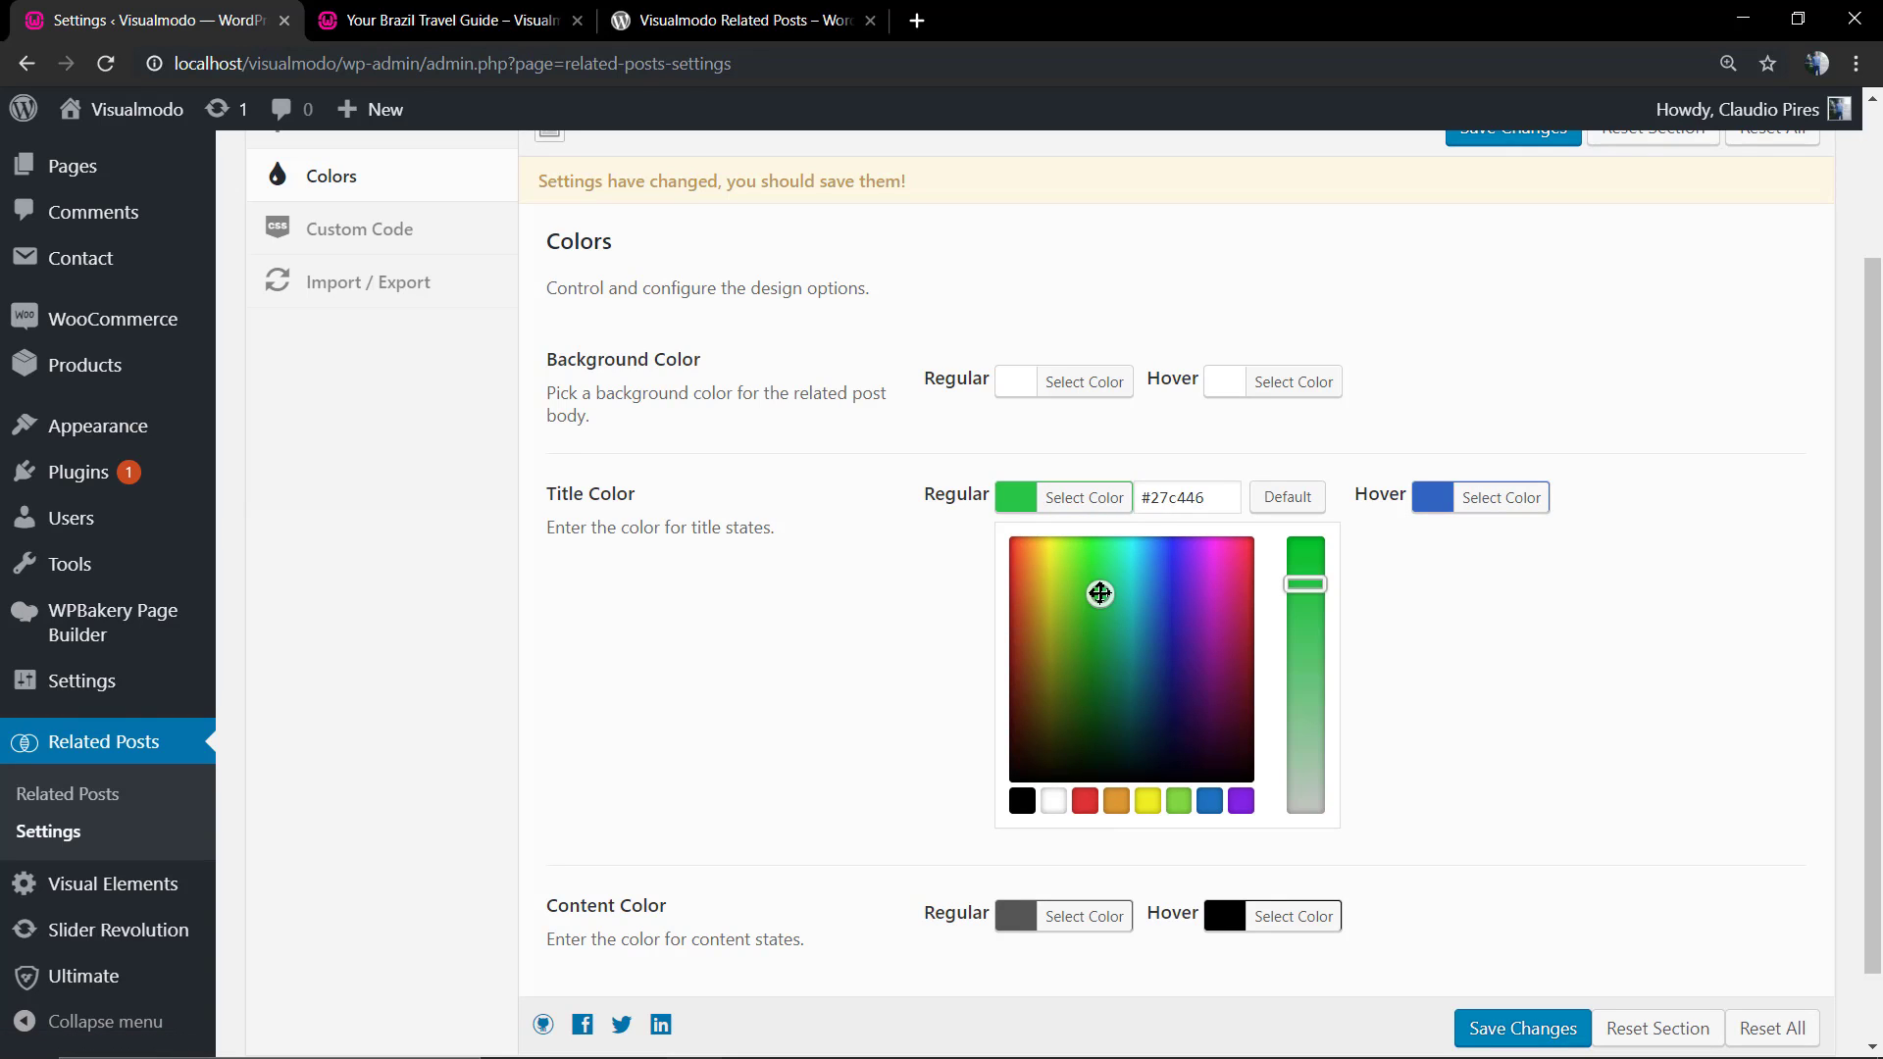
{"action": "left_click", "coordinate": [1131, 632]}
{"action": "left_click_drag", "start_coordinate": [1131, 632], "coordinate": [1084, 648]}
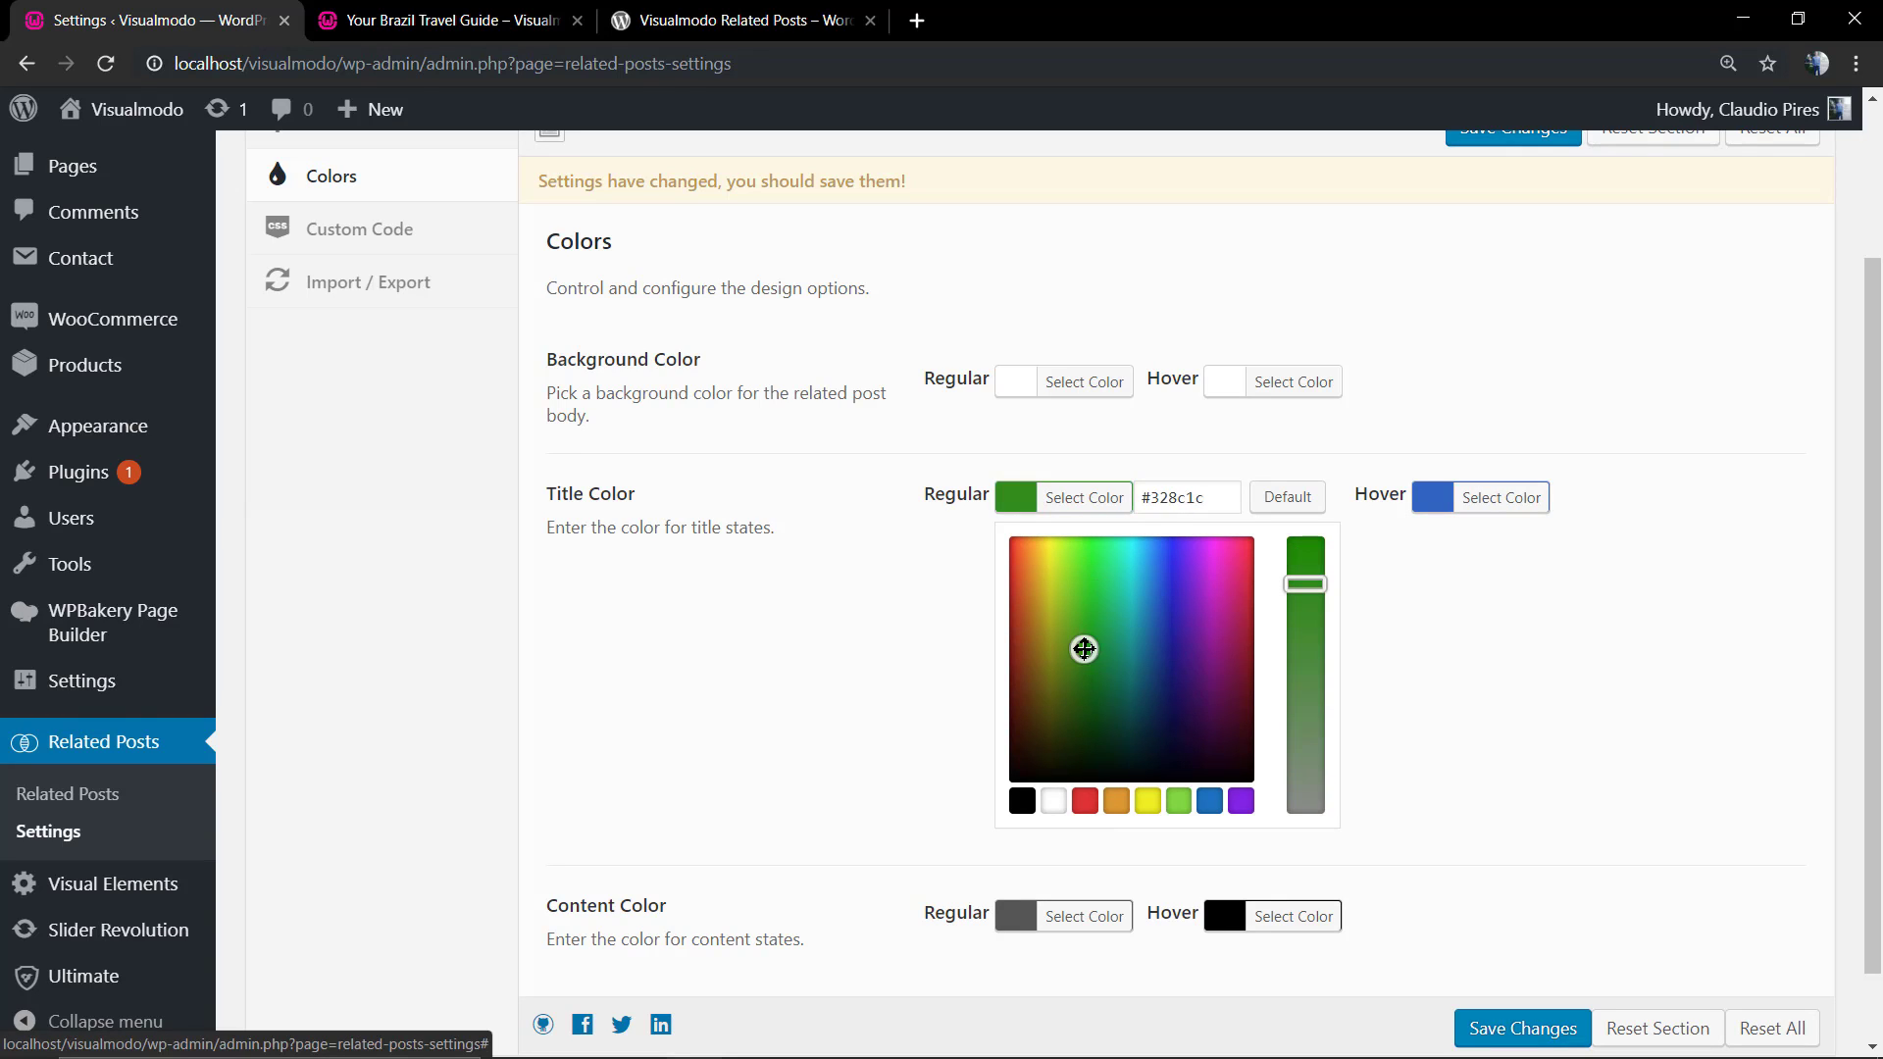
{"action": "left_click", "coordinate": [904, 594]}
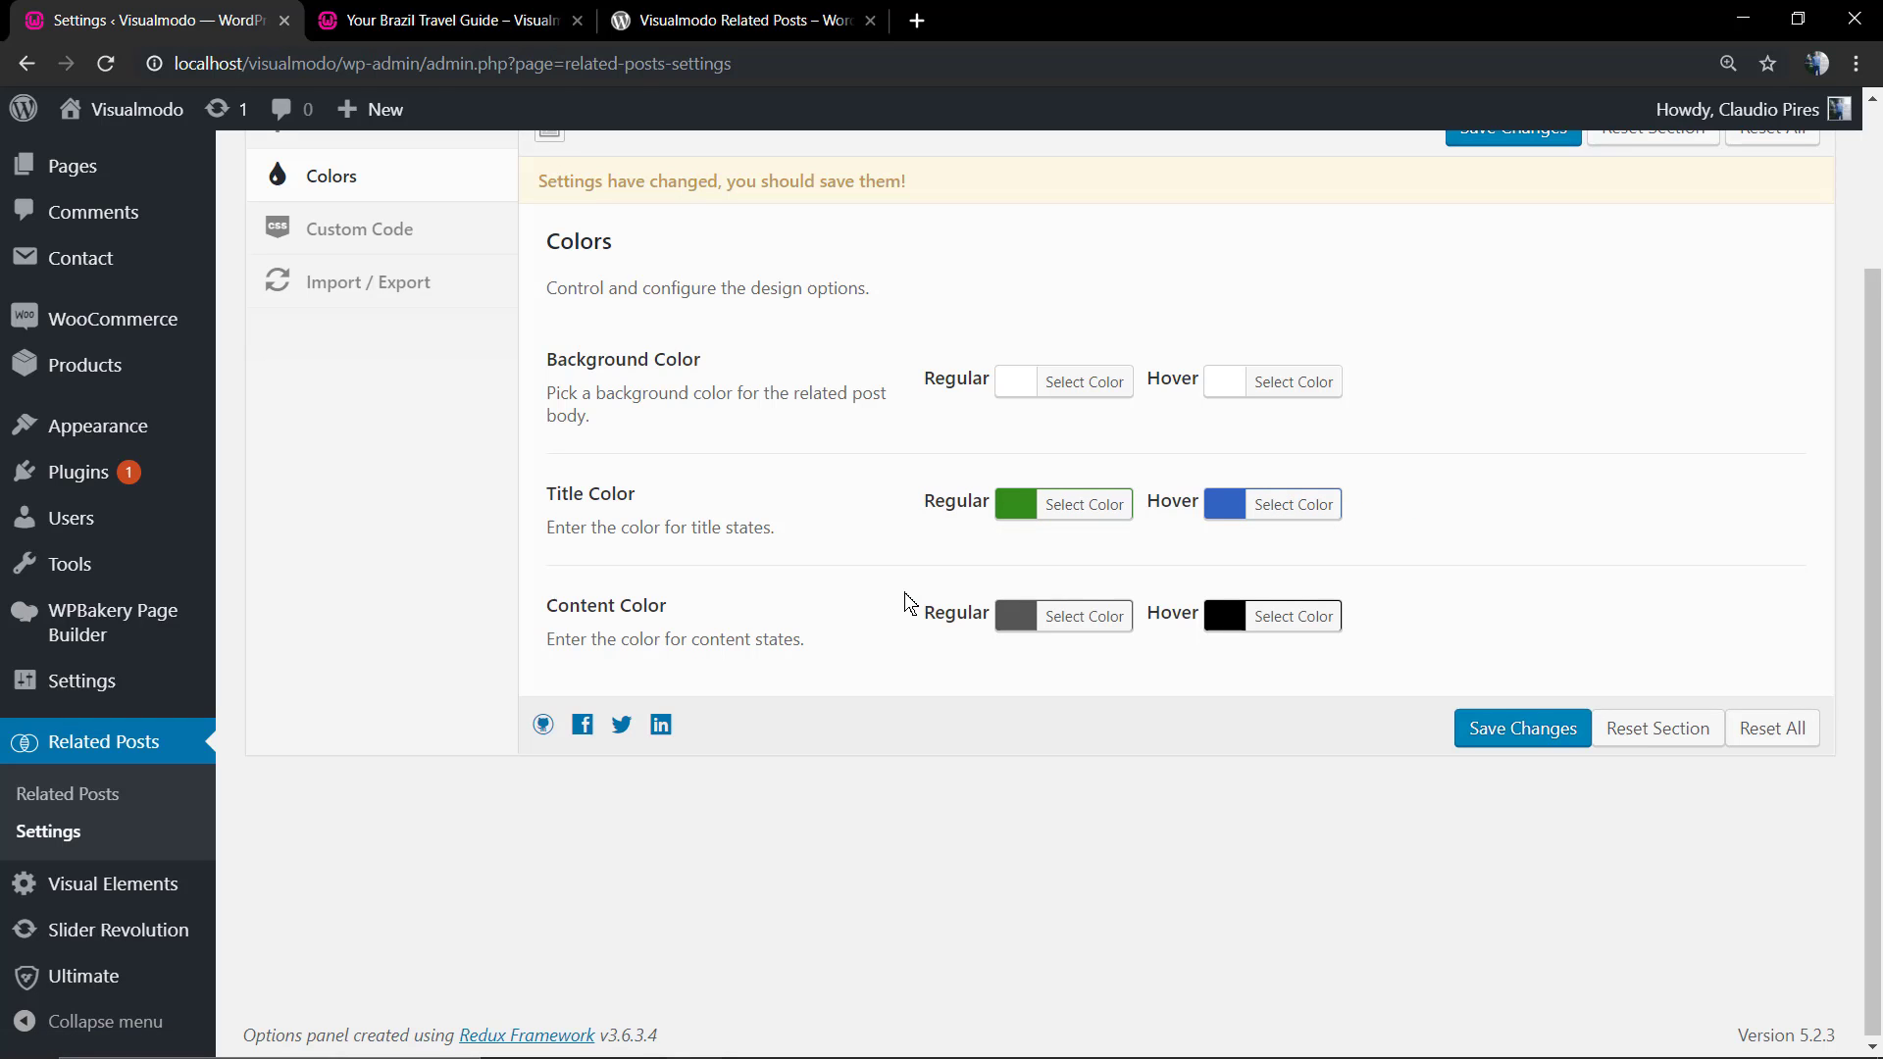
{"action": "left_click", "coordinate": [1498, 736]}
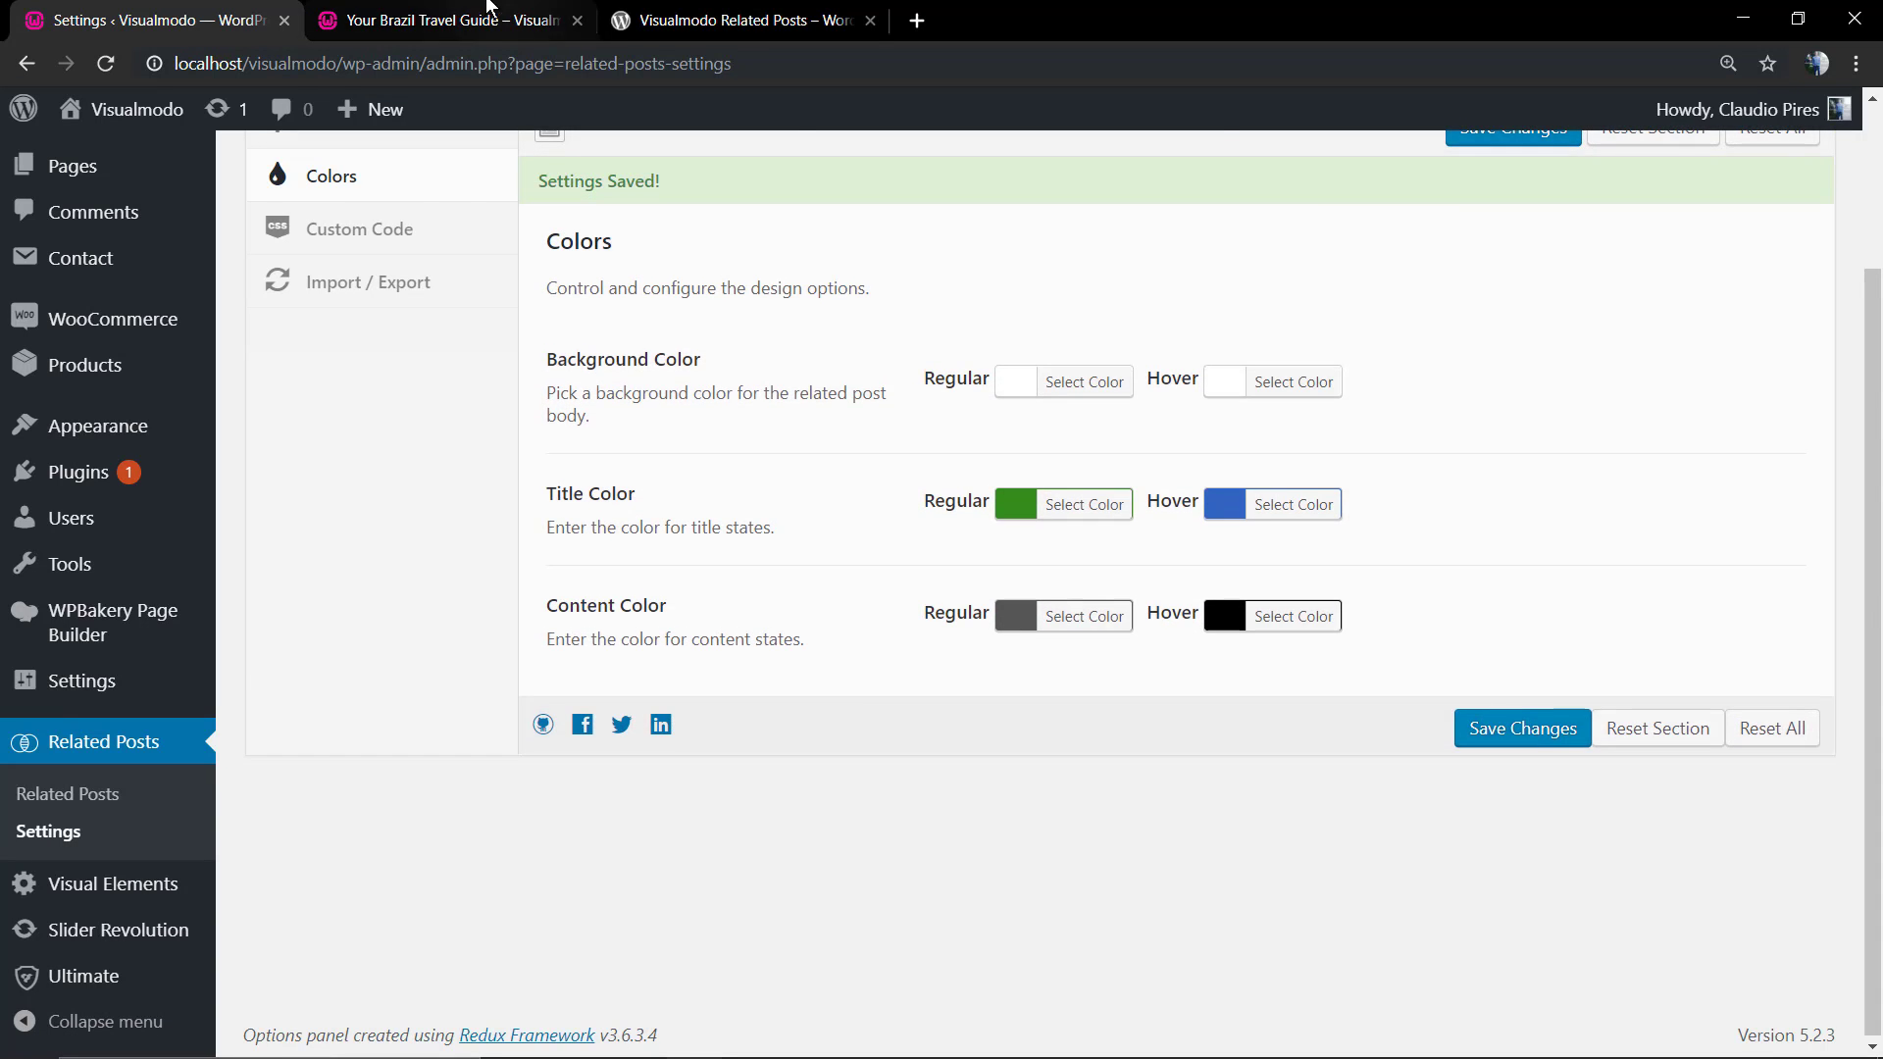
{"action": "left_click", "coordinate": [441, 19]}
{"action": "key", "text": "F5"}
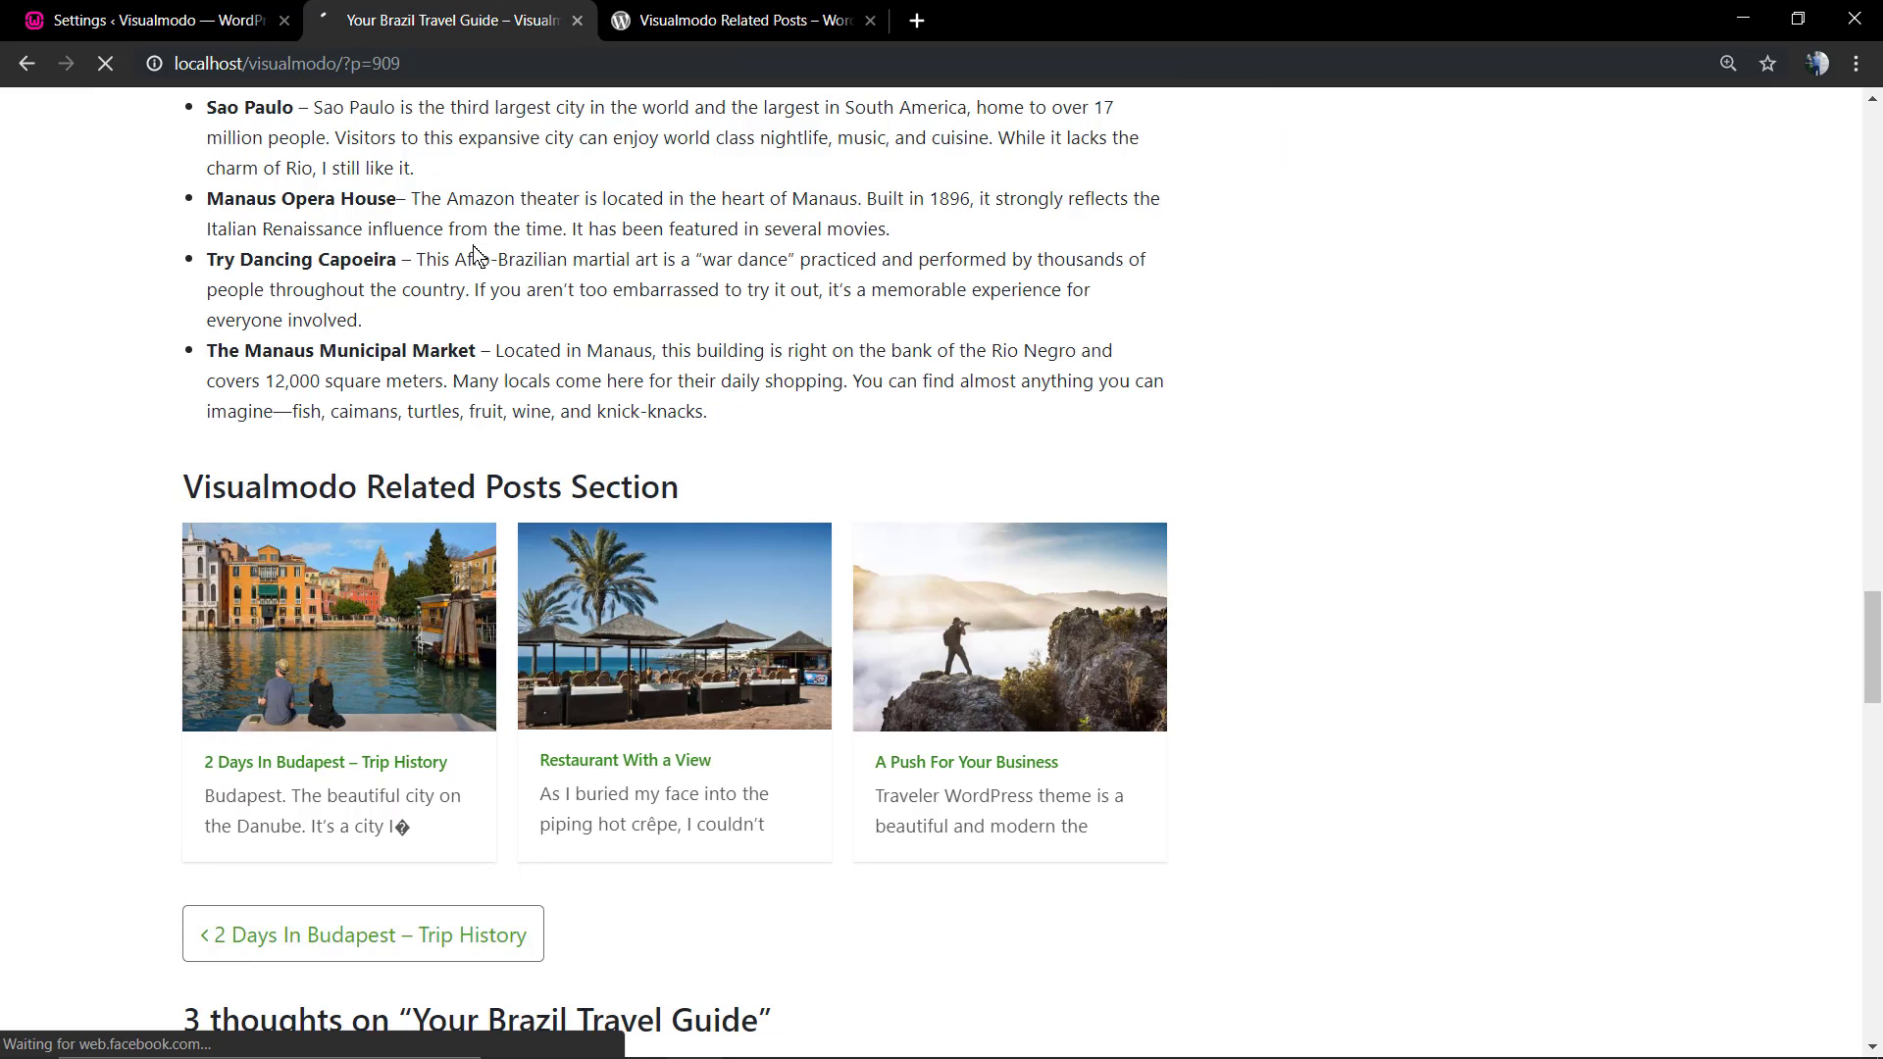
{"action": "scroll", "coordinate": [341, 308], "scroll_direction": "down", "scroll_amount": 2}
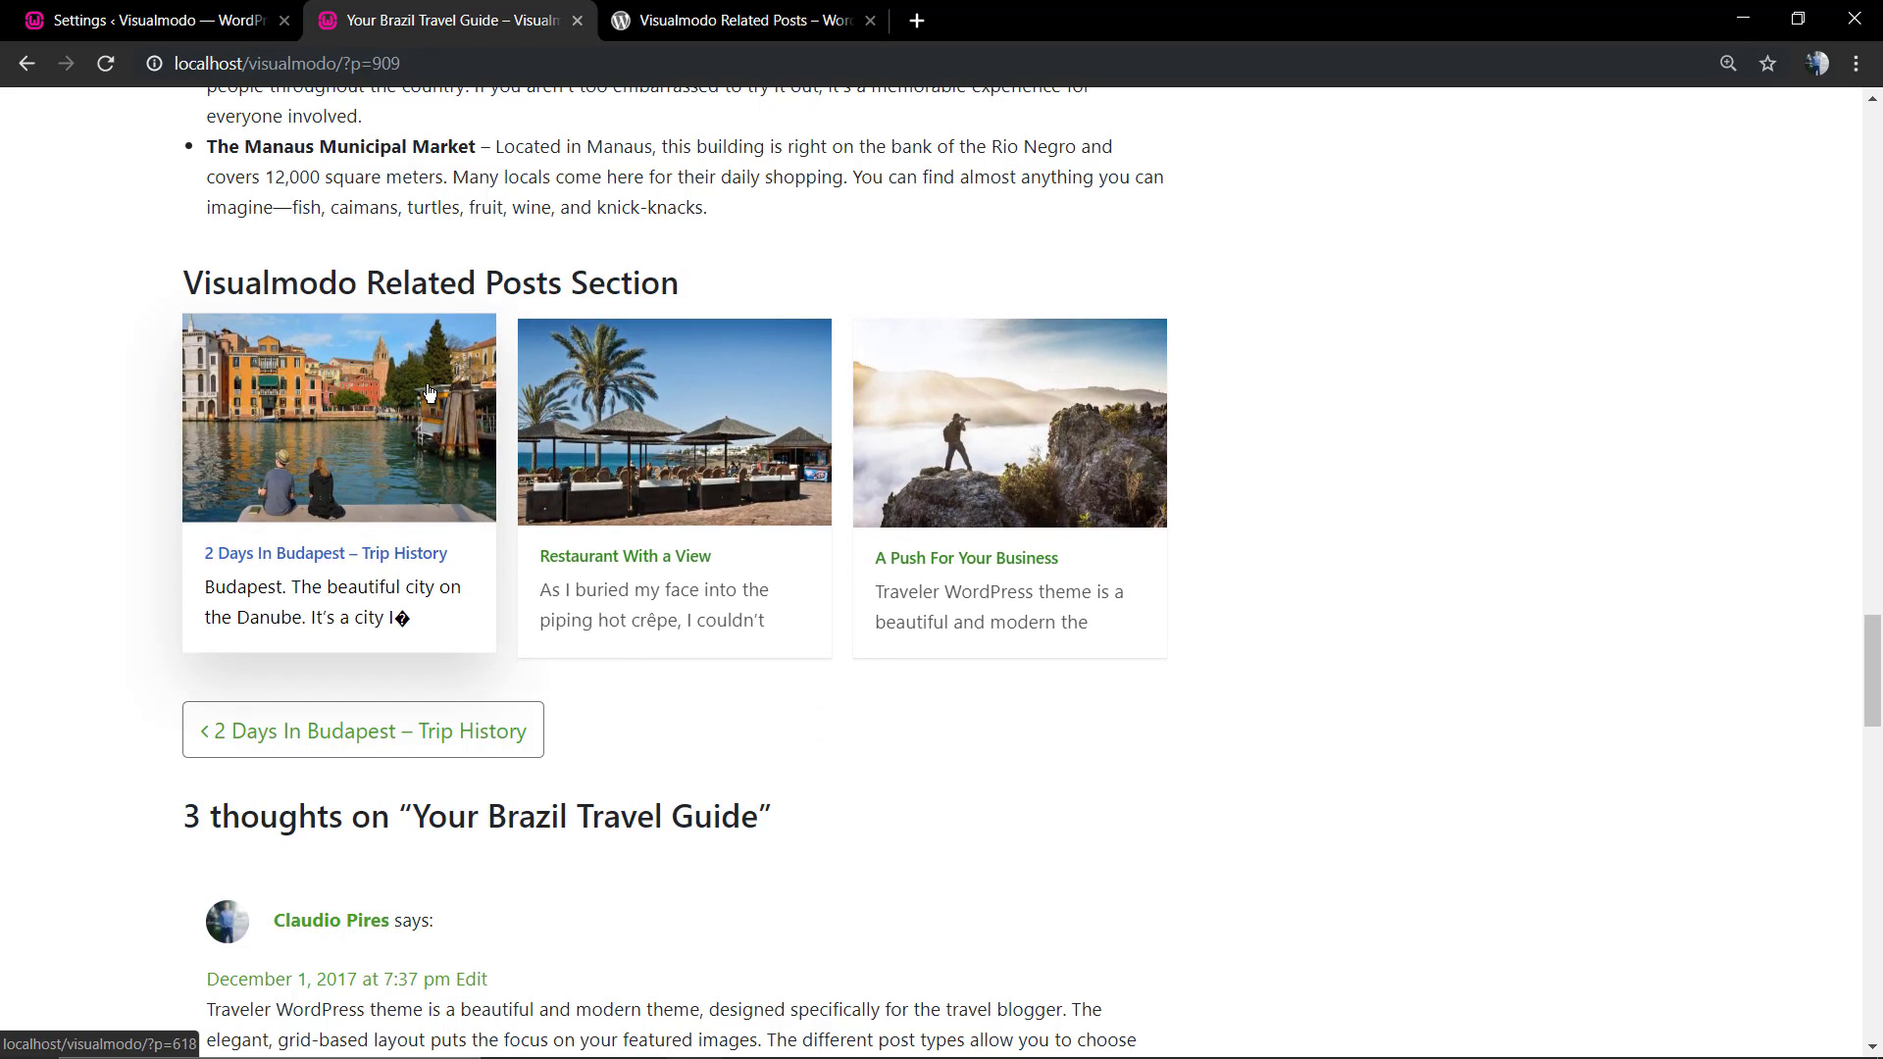
{"action": "key", "text": "ctrl+shift+Tab"}
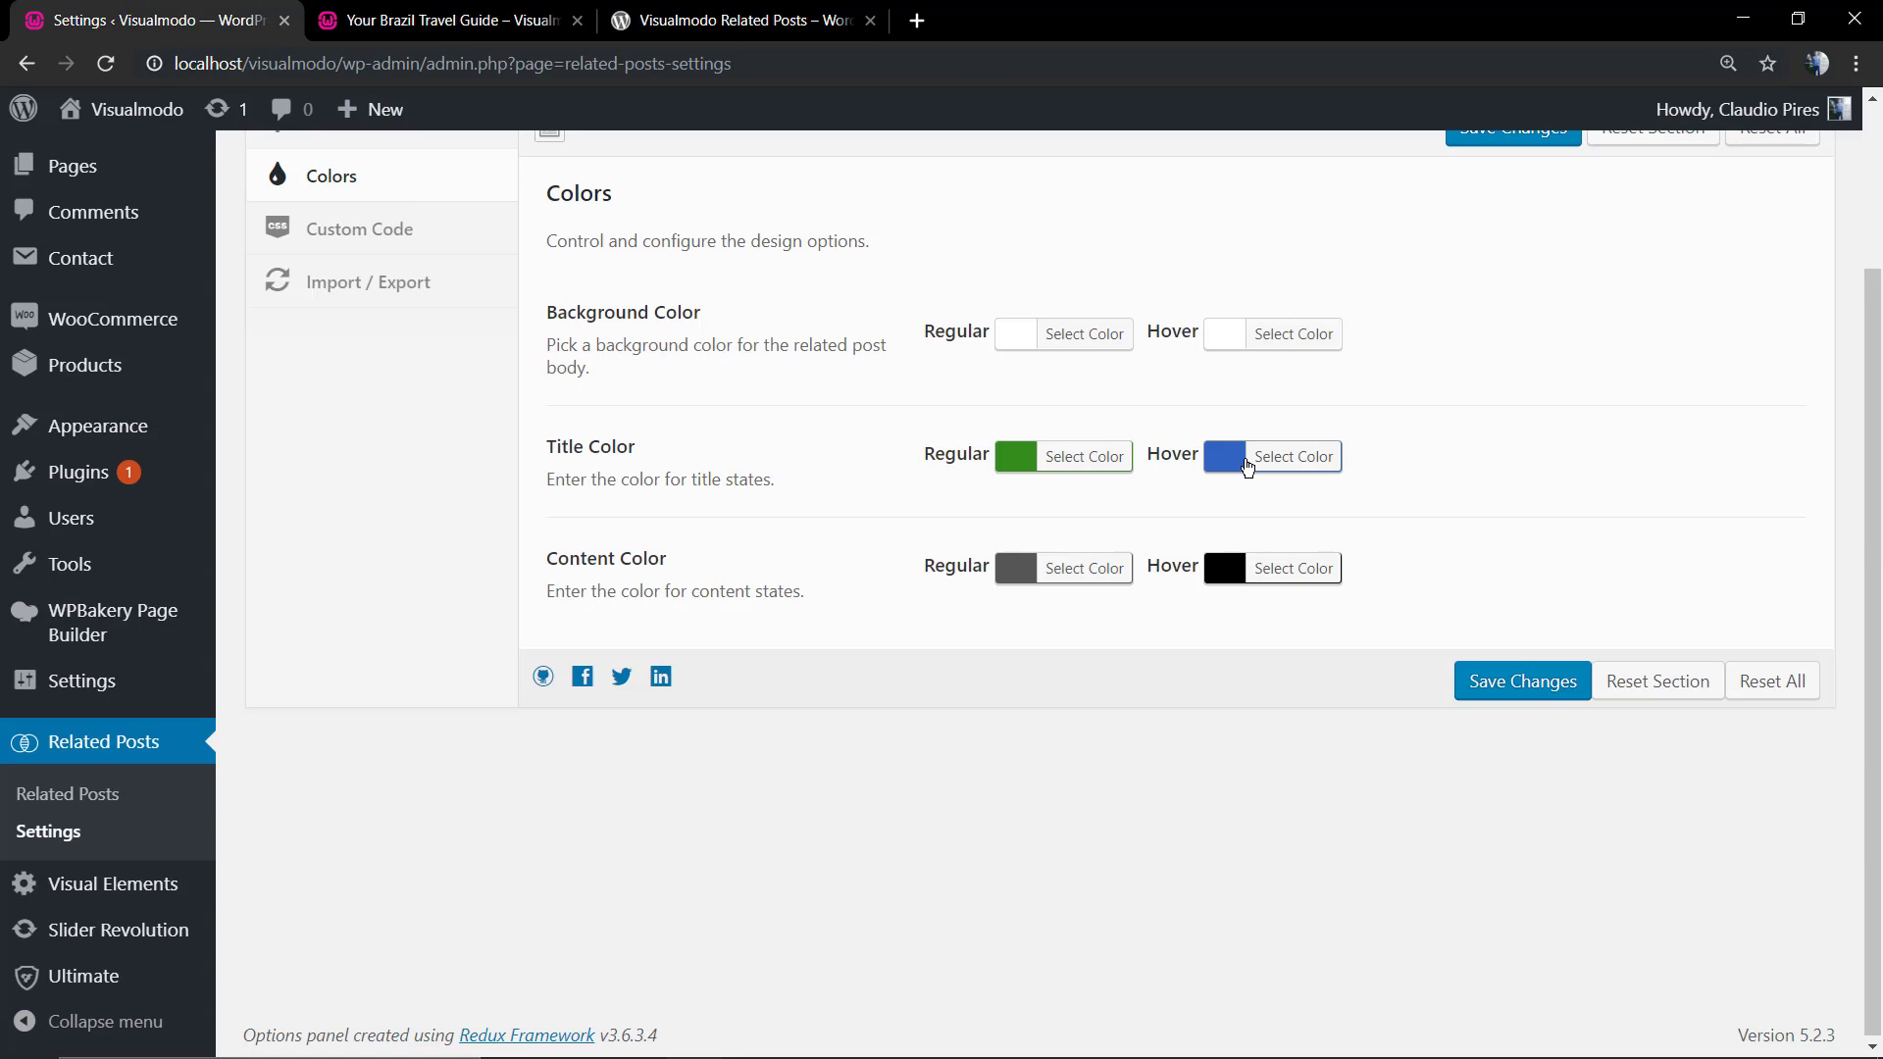
- Set content text to white and card background to black, save, and reload the Brazil post
{"action": "left_click", "coordinate": [1085, 566]}
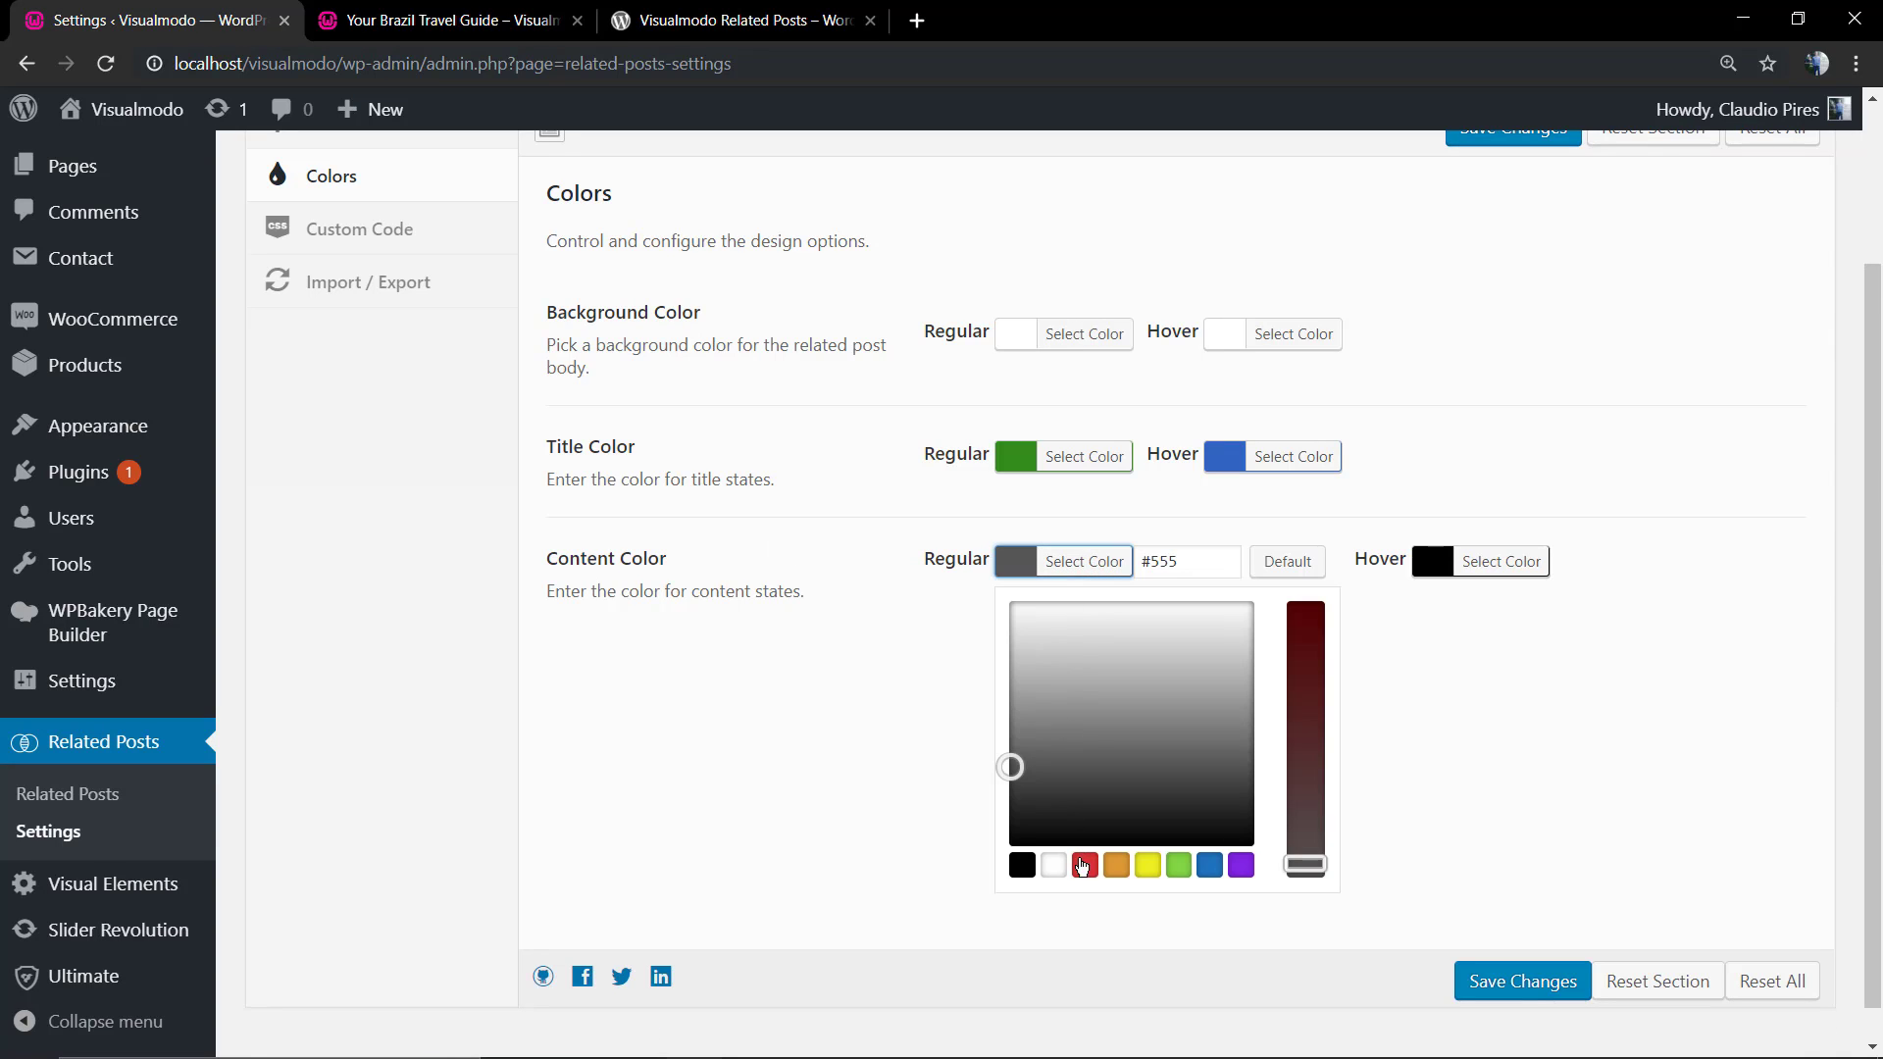
{"action": "left_click", "coordinate": [1047, 865]}
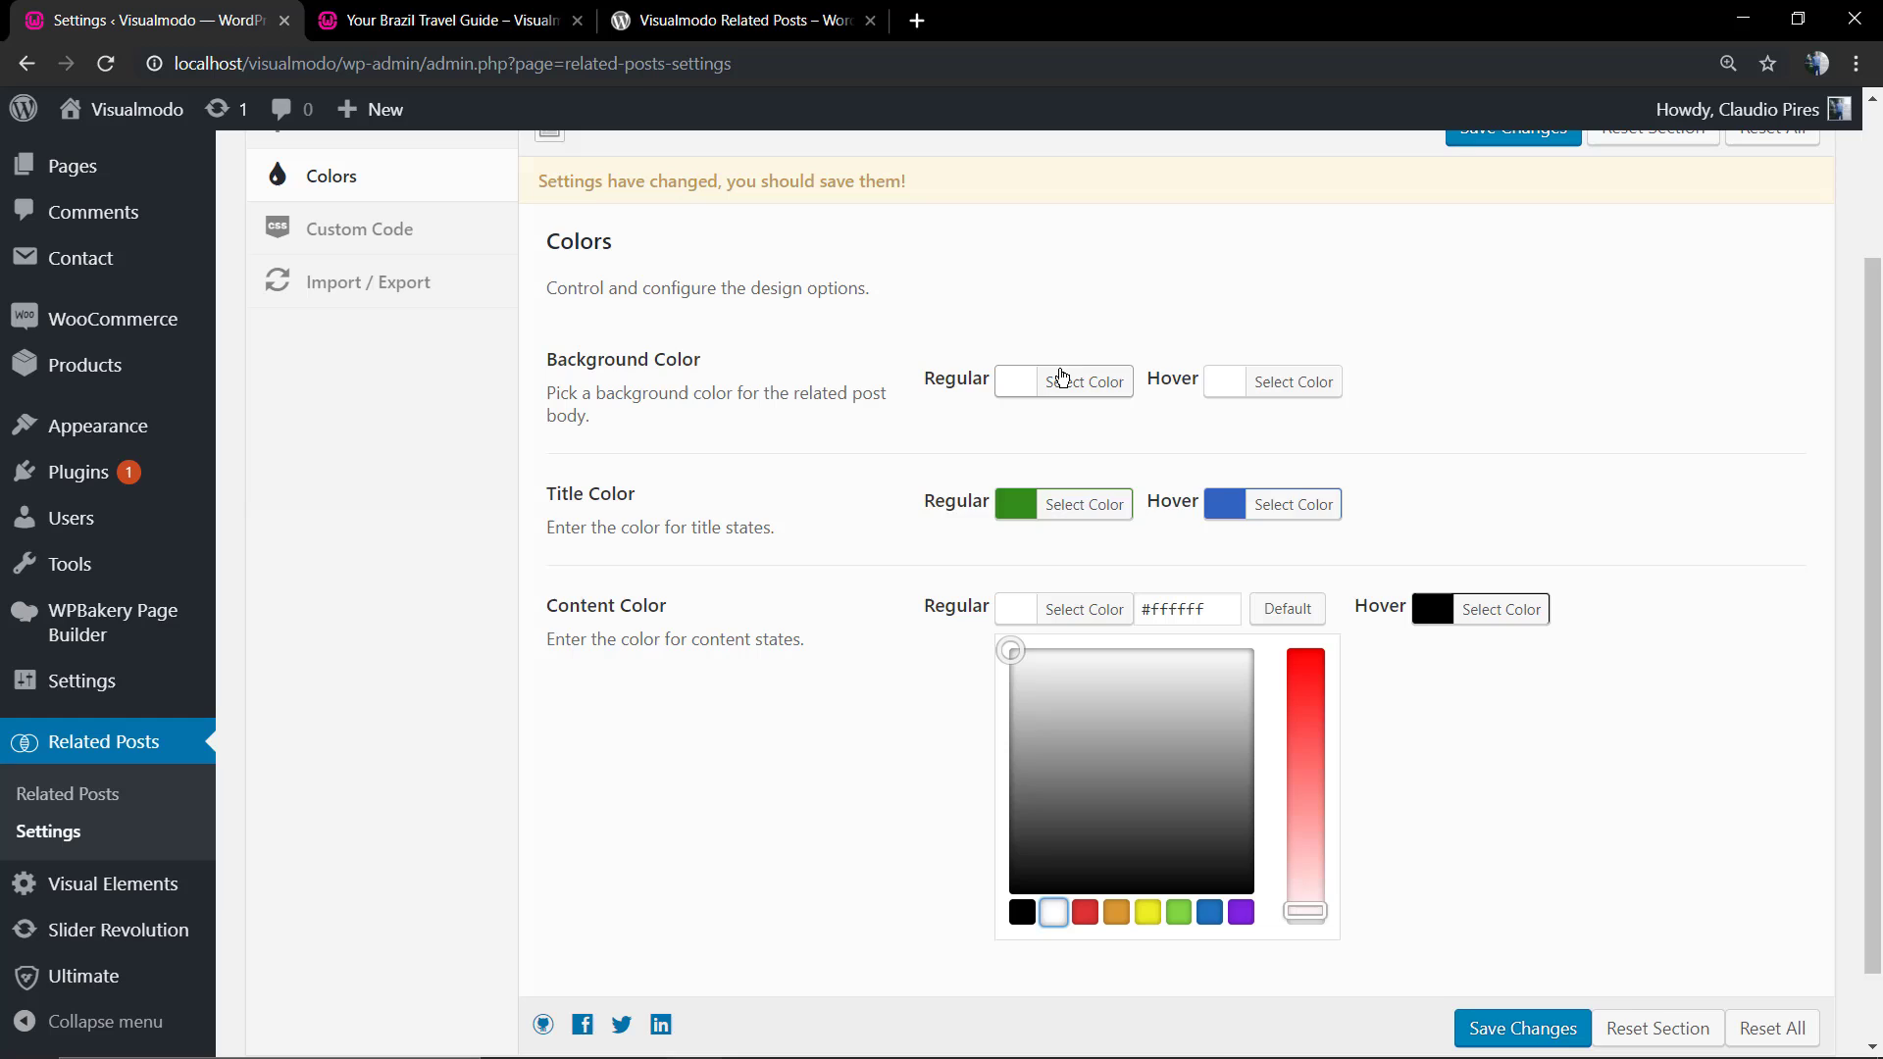
{"action": "left_click", "coordinate": [1065, 368]}
{"action": "left_click", "coordinate": [1021, 669]}
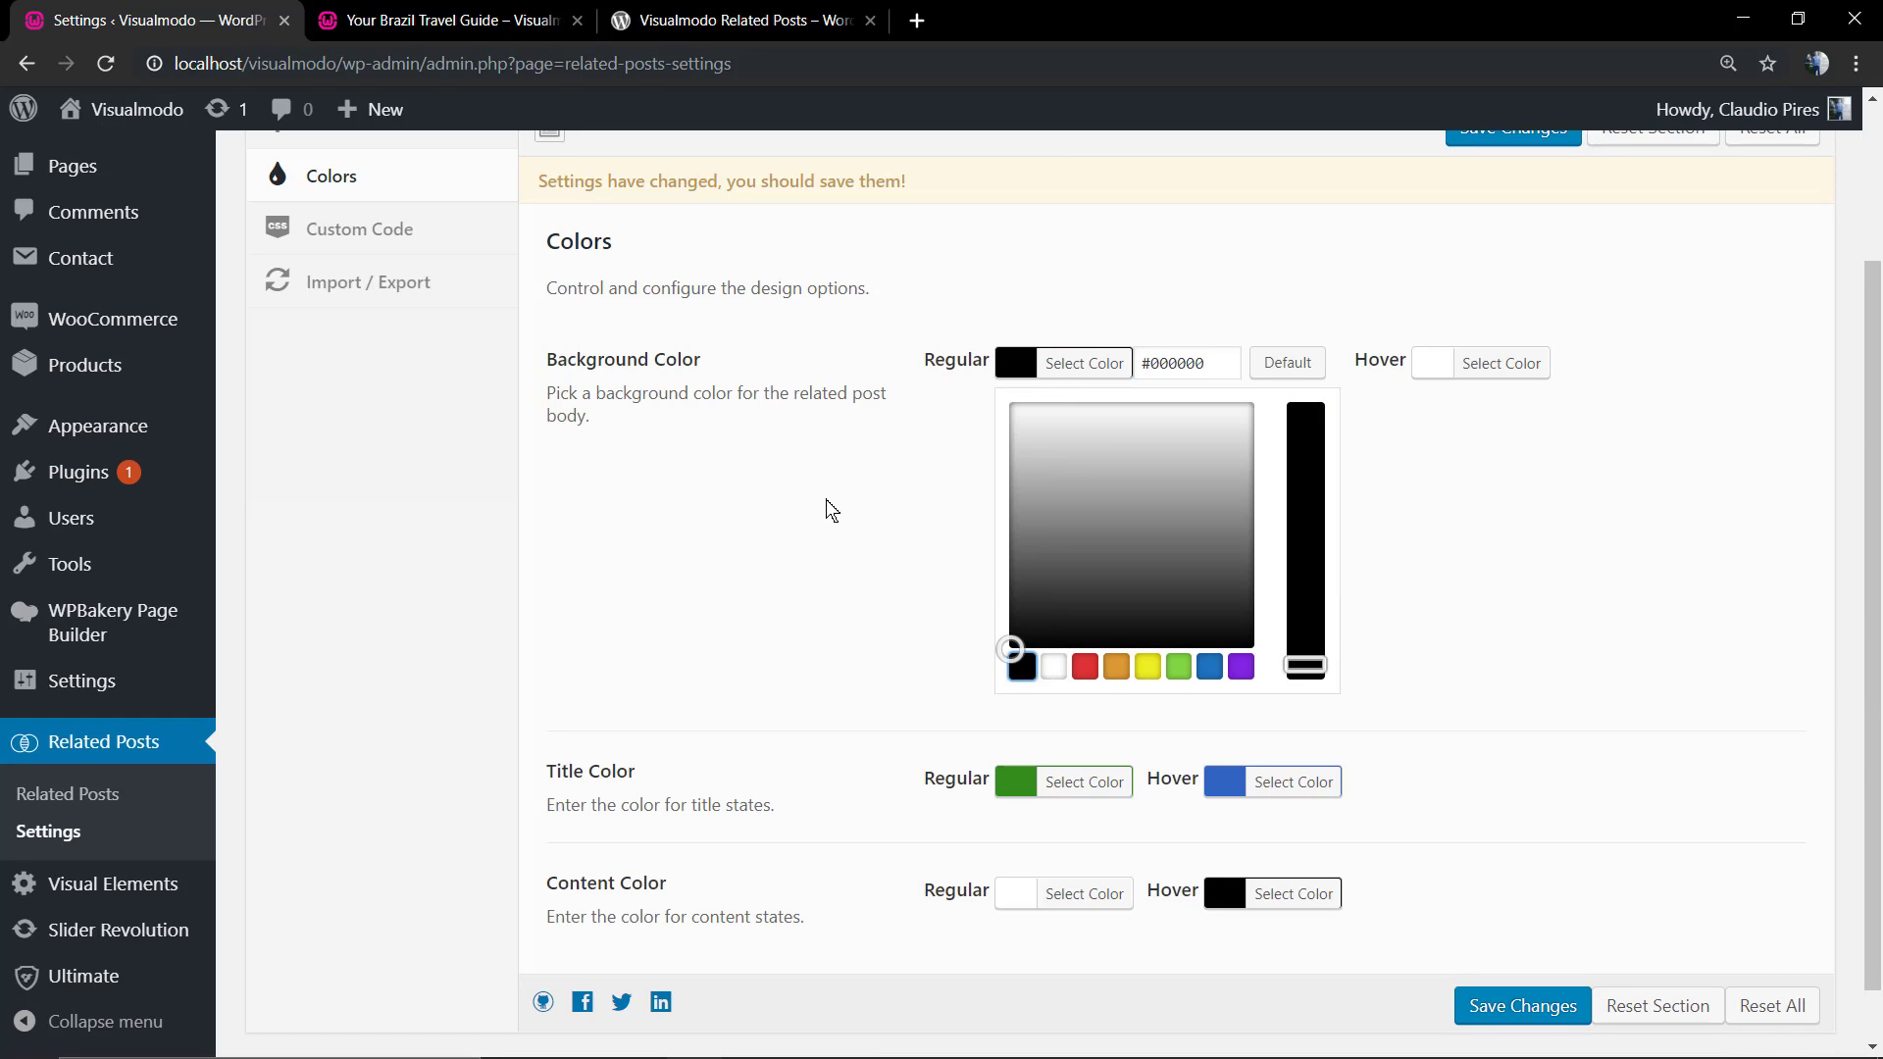
{"action": "left_click", "coordinate": [832, 510]}
{"action": "left_click", "coordinate": [1523, 729]}
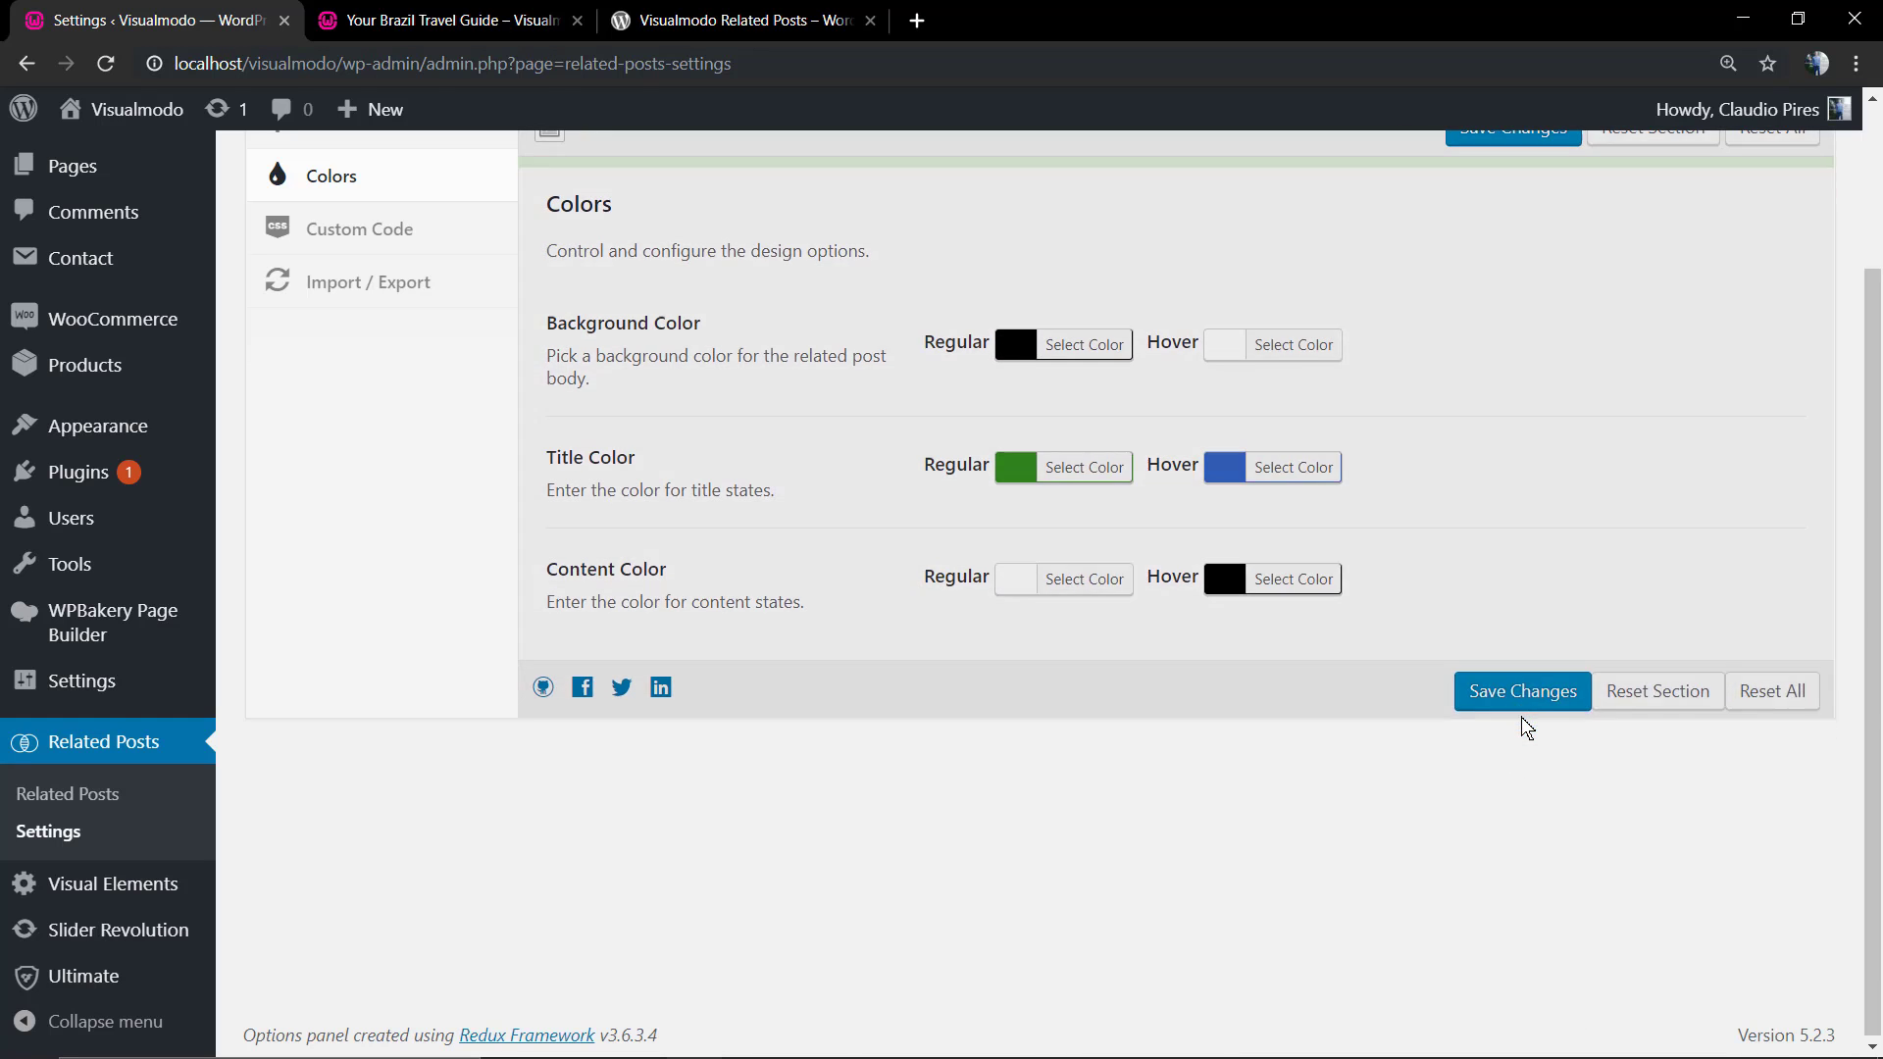
{"action": "left_click", "coordinate": [374, 8]}
{"action": "key", "text": "F5"}
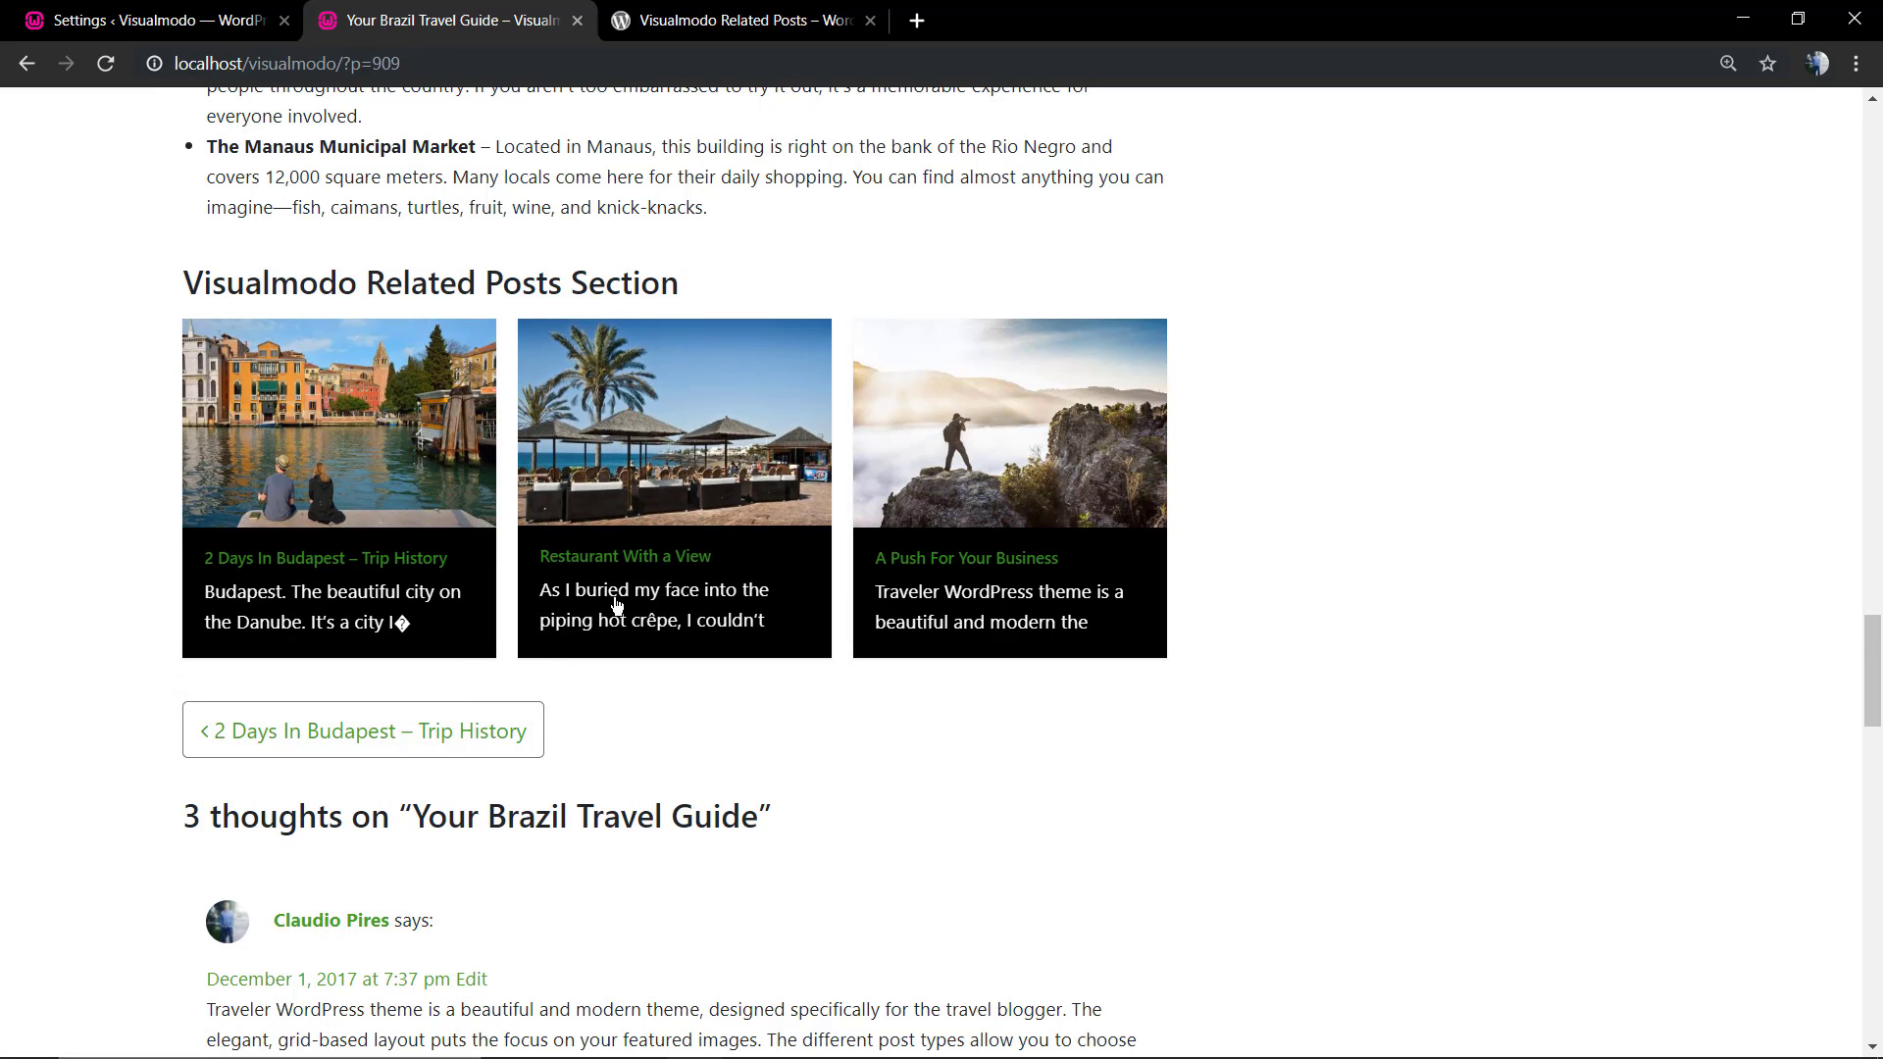
{"action": "left_click", "coordinate": [176, 18]}
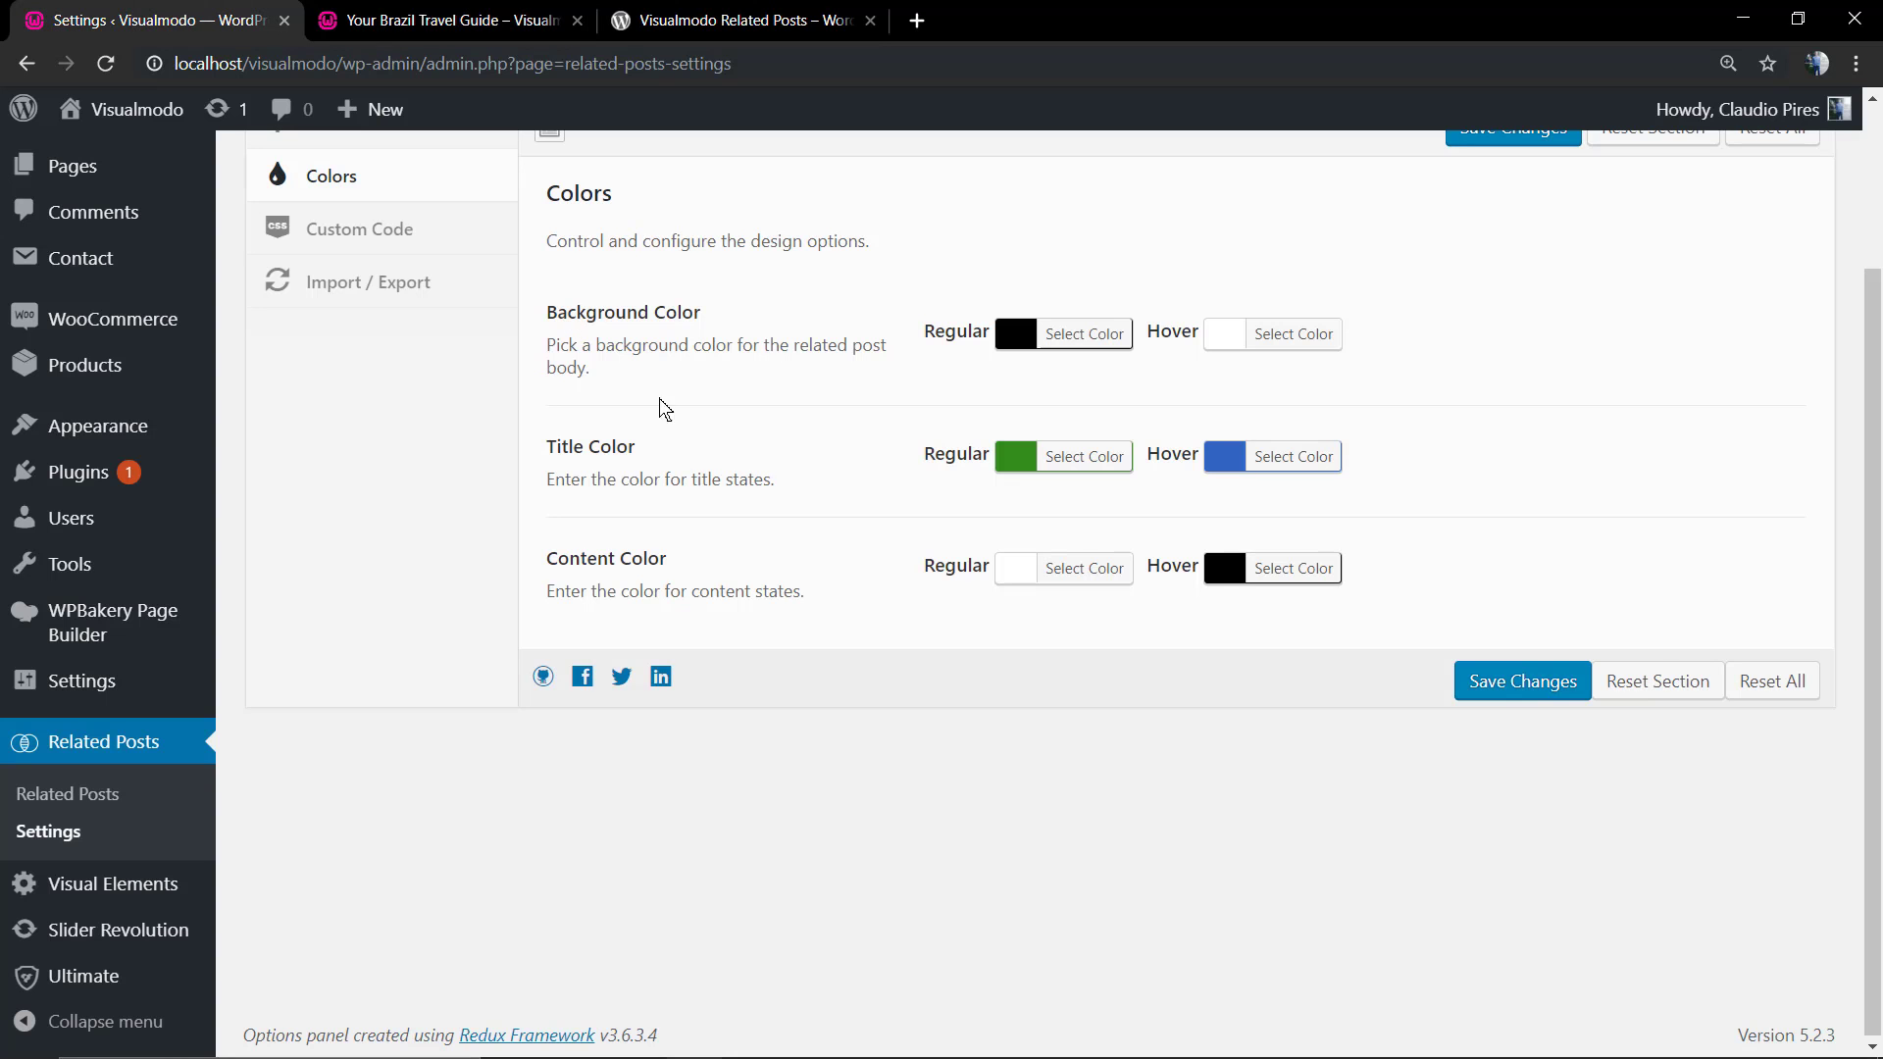
- Set the Content Regular colour to black and the Background Regular colour to white
{"action": "left_click", "coordinate": [1085, 568]}
{"action": "left_click", "coordinate": [1020, 866]}
{"action": "left_click", "coordinate": [922, 831]}
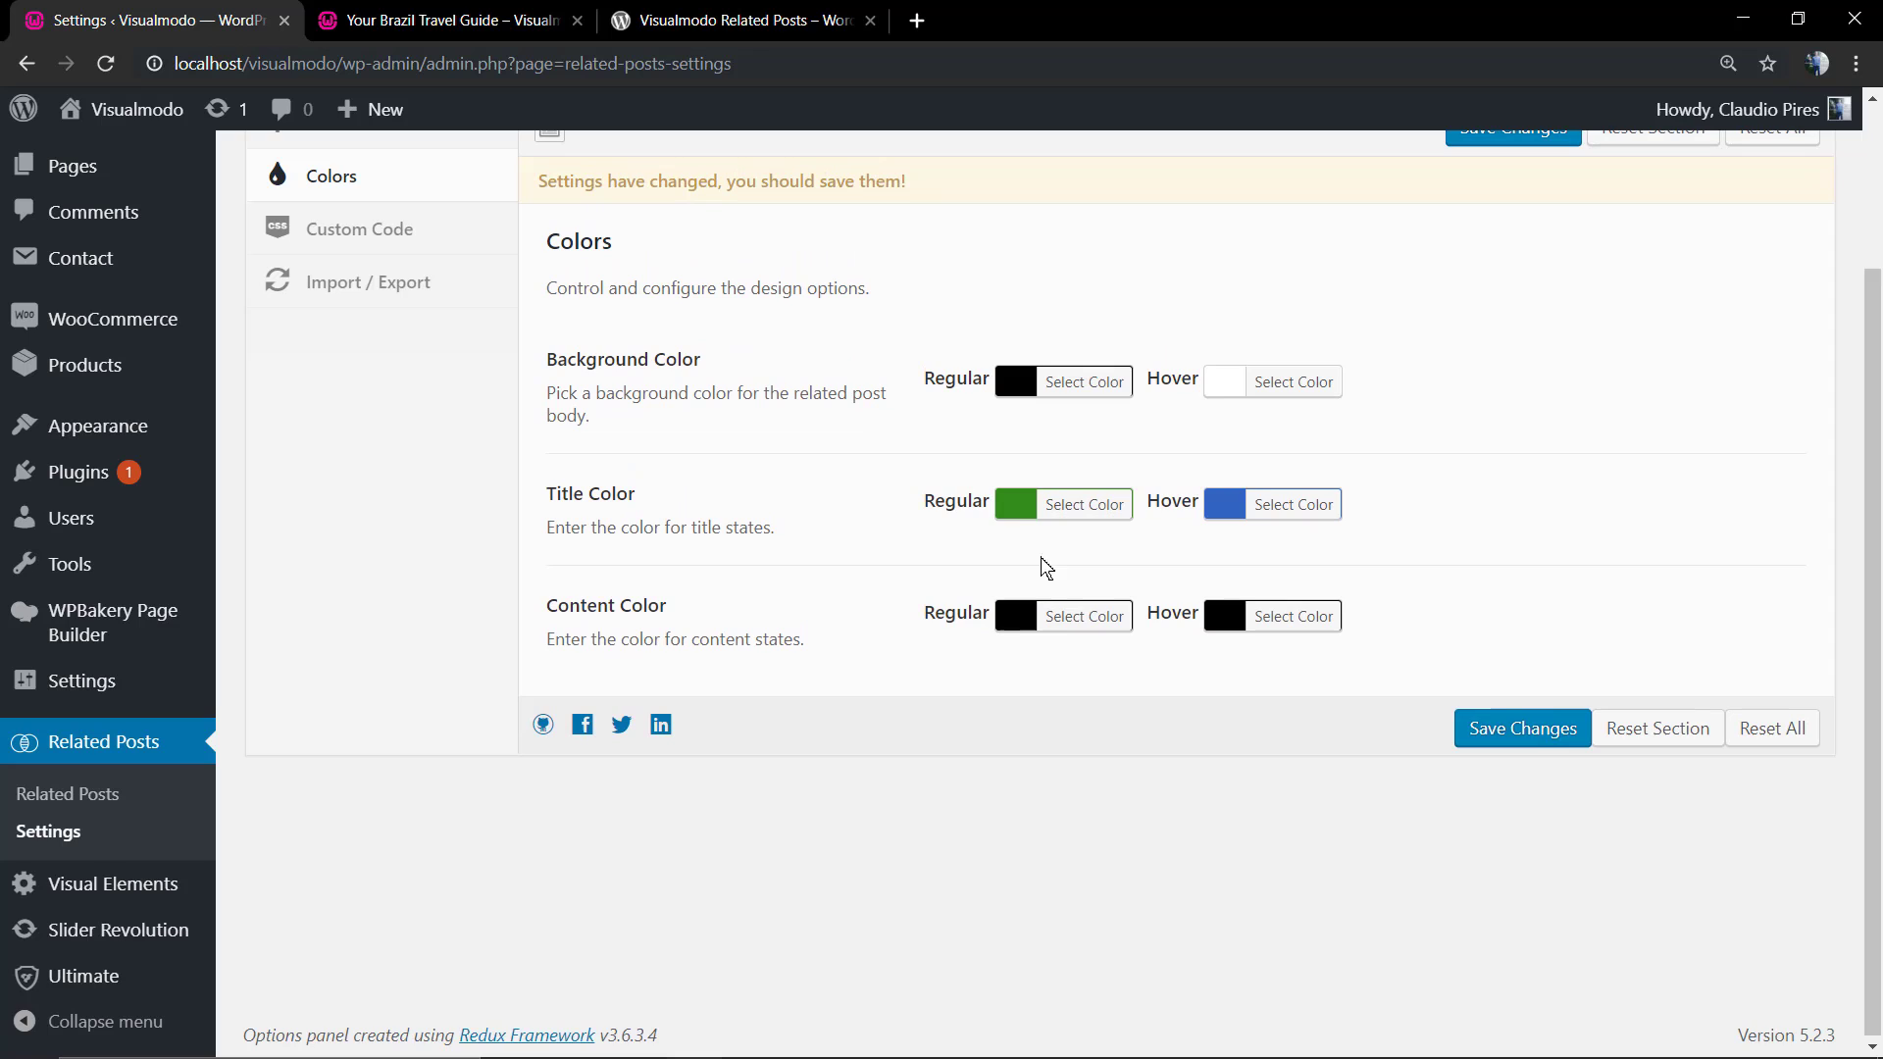
{"action": "left_click", "coordinate": [1083, 505]}
{"action": "left_click", "coordinate": [1084, 382]}
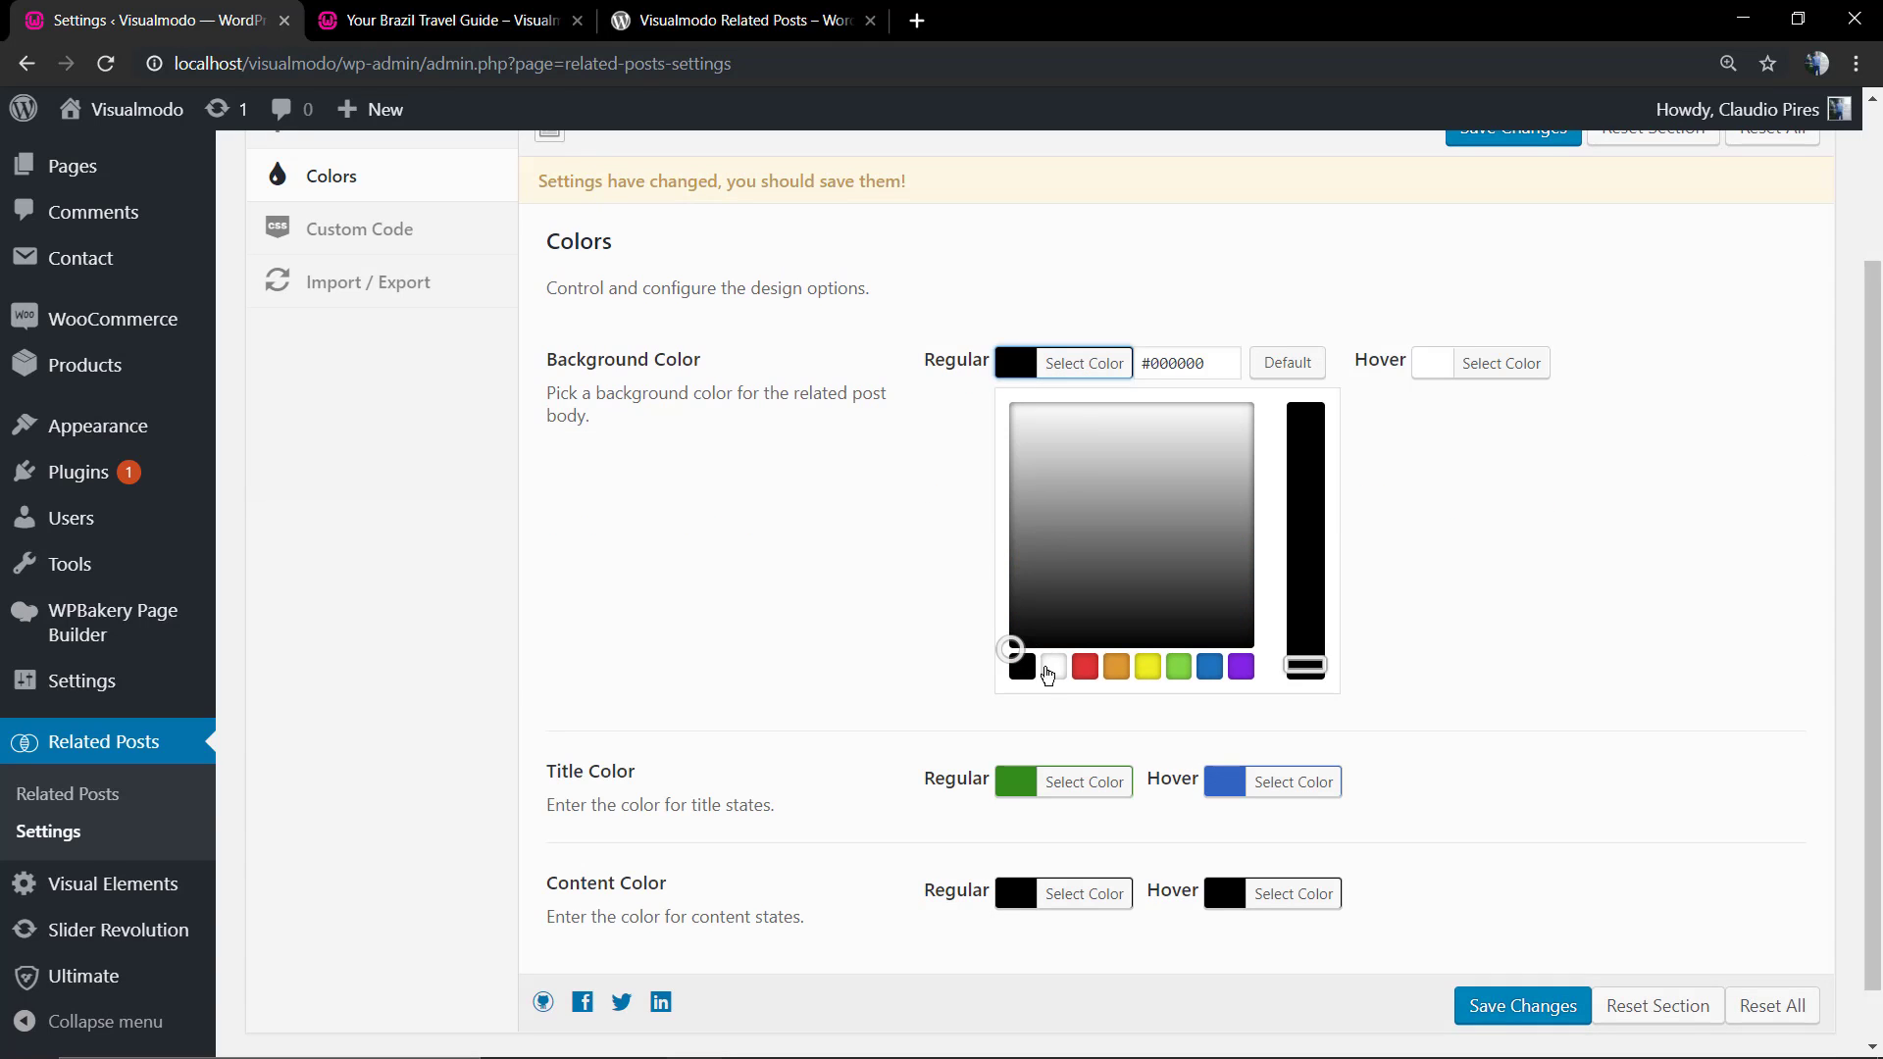
{"action": "left_click", "coordinate": [1052, 676]}
{"action": "left_click", "coordinate": [809, 628]}
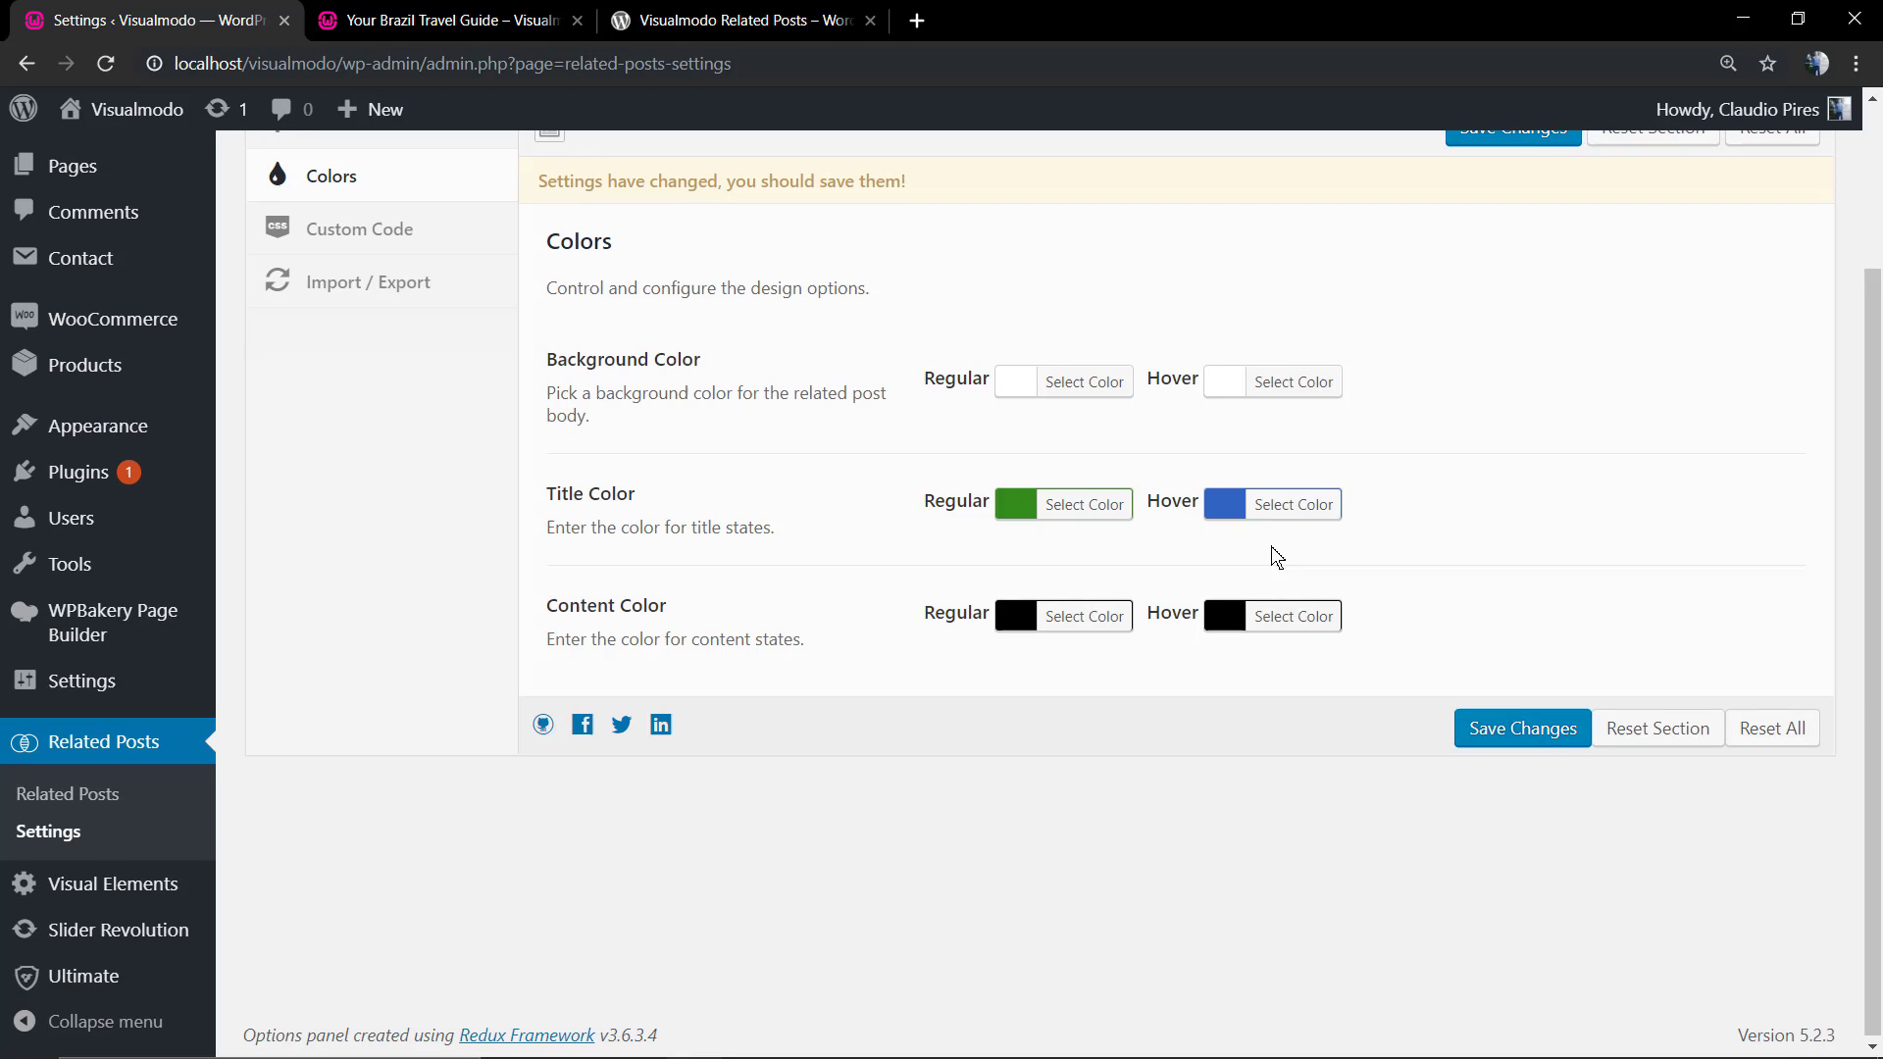
- Copy the Title Hover hex #3365c3 into Content Hover and save the colour settings
{"action": "left_click", "coordinate": [1314, 629]}
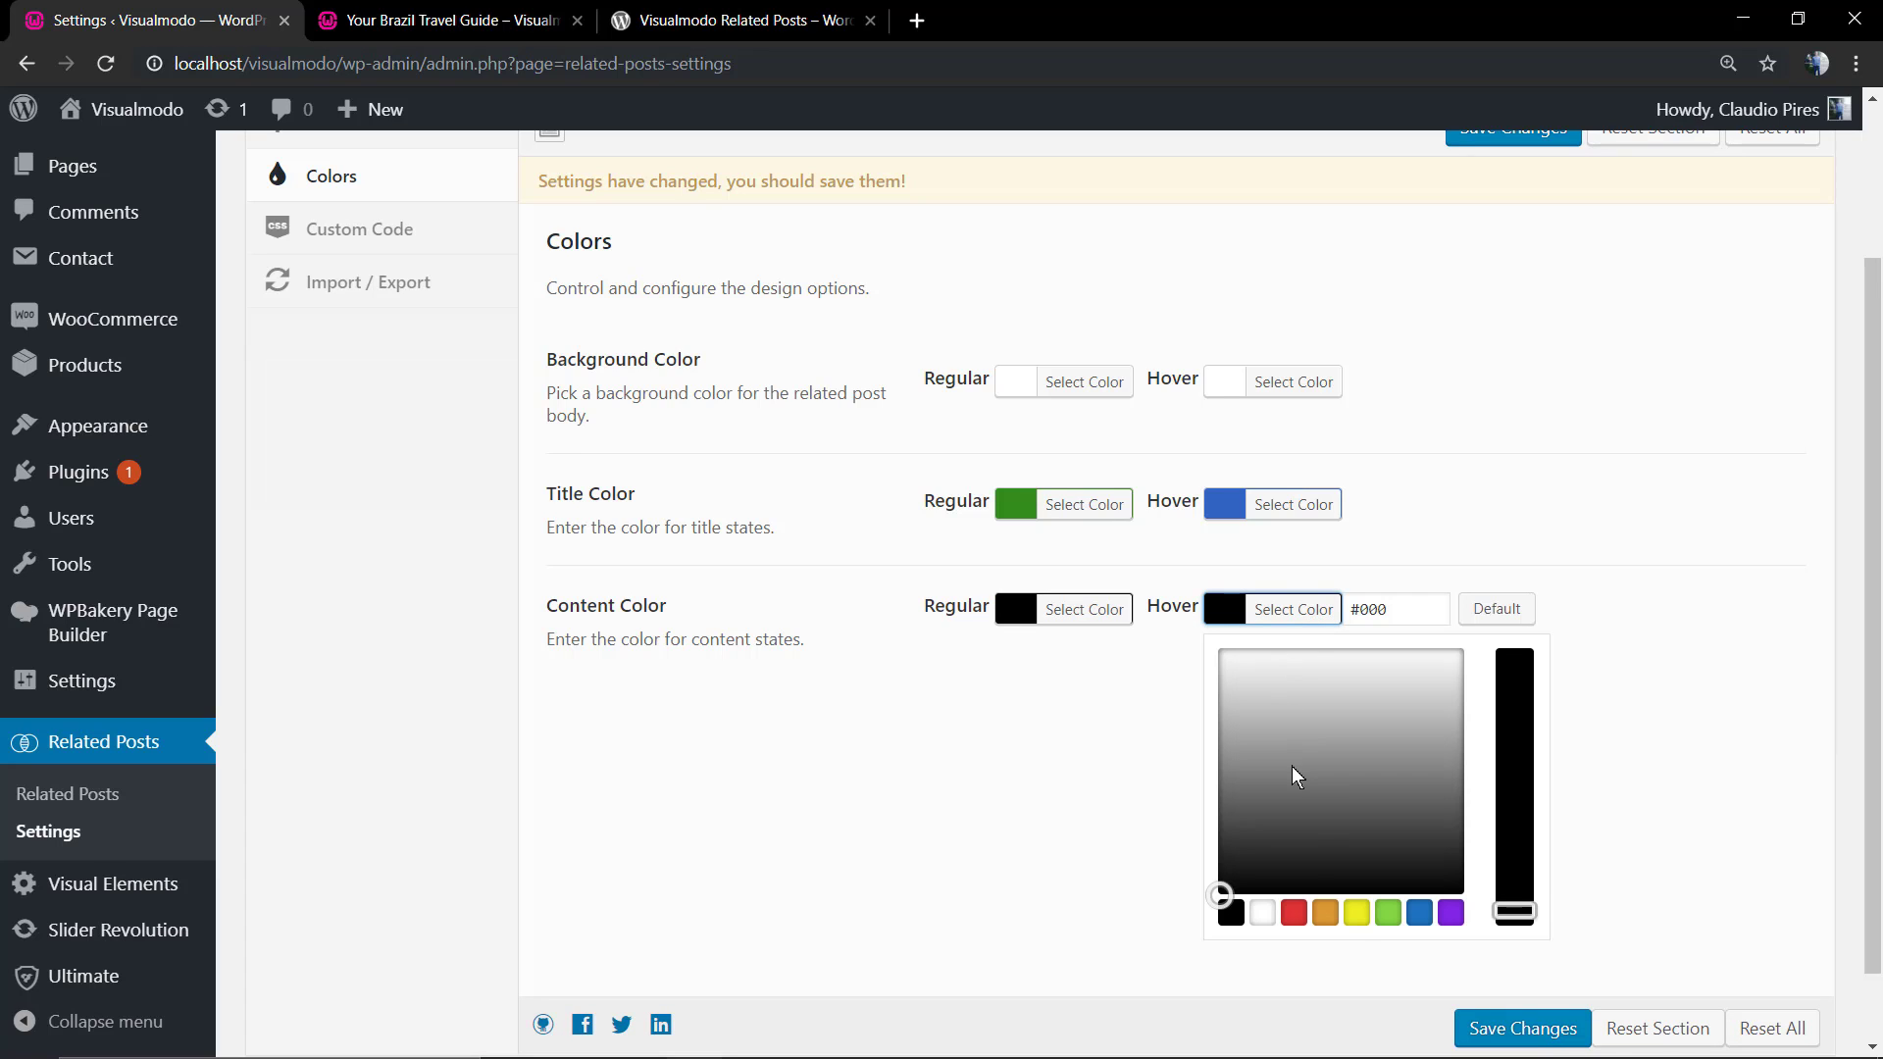
{"action": "left_click", "coordinate": [1275, 506]}
{"action": "left_click_drag", "start_coordinate": [1412, 497], "coordinate": [1351, 497]}
{"action": "key", "text": "ctrl+c"}
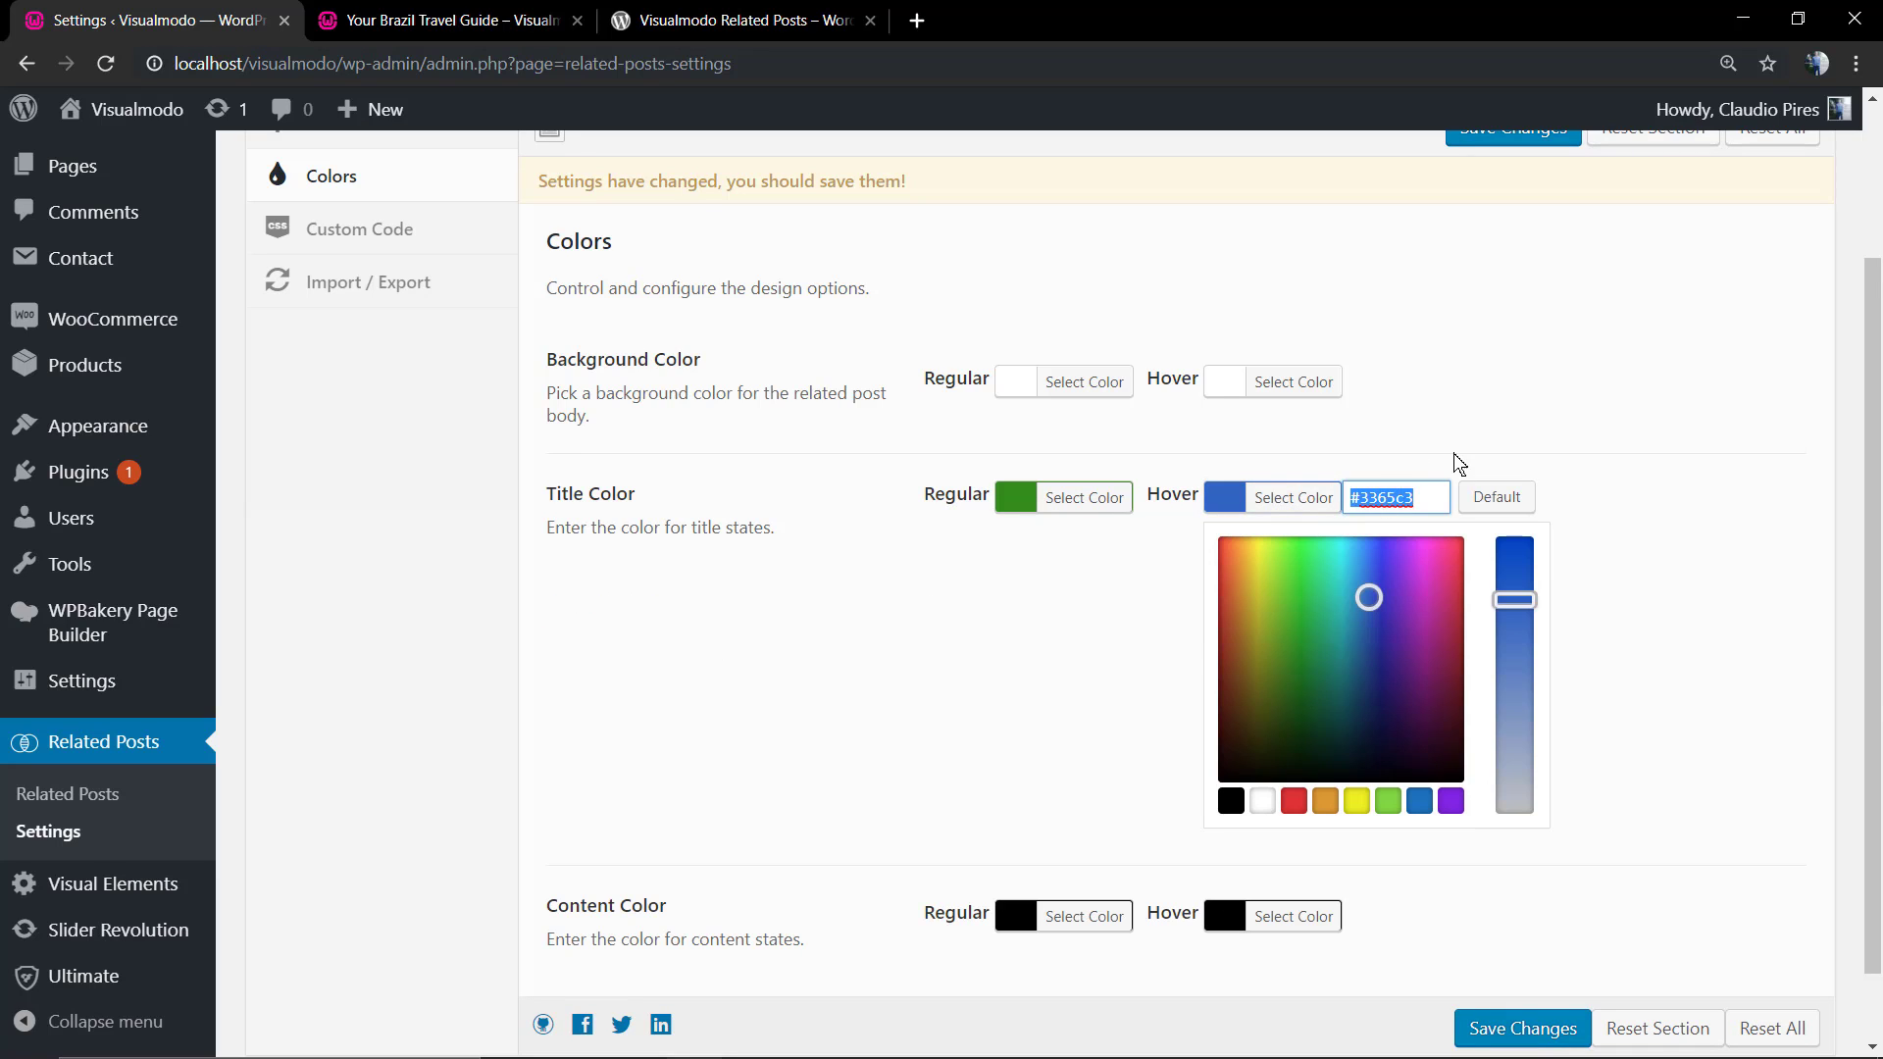
{"action": "left_click", "coordinate": [1459, 464]}
{"action": "left_click", "coordinate": [1318, 608]}
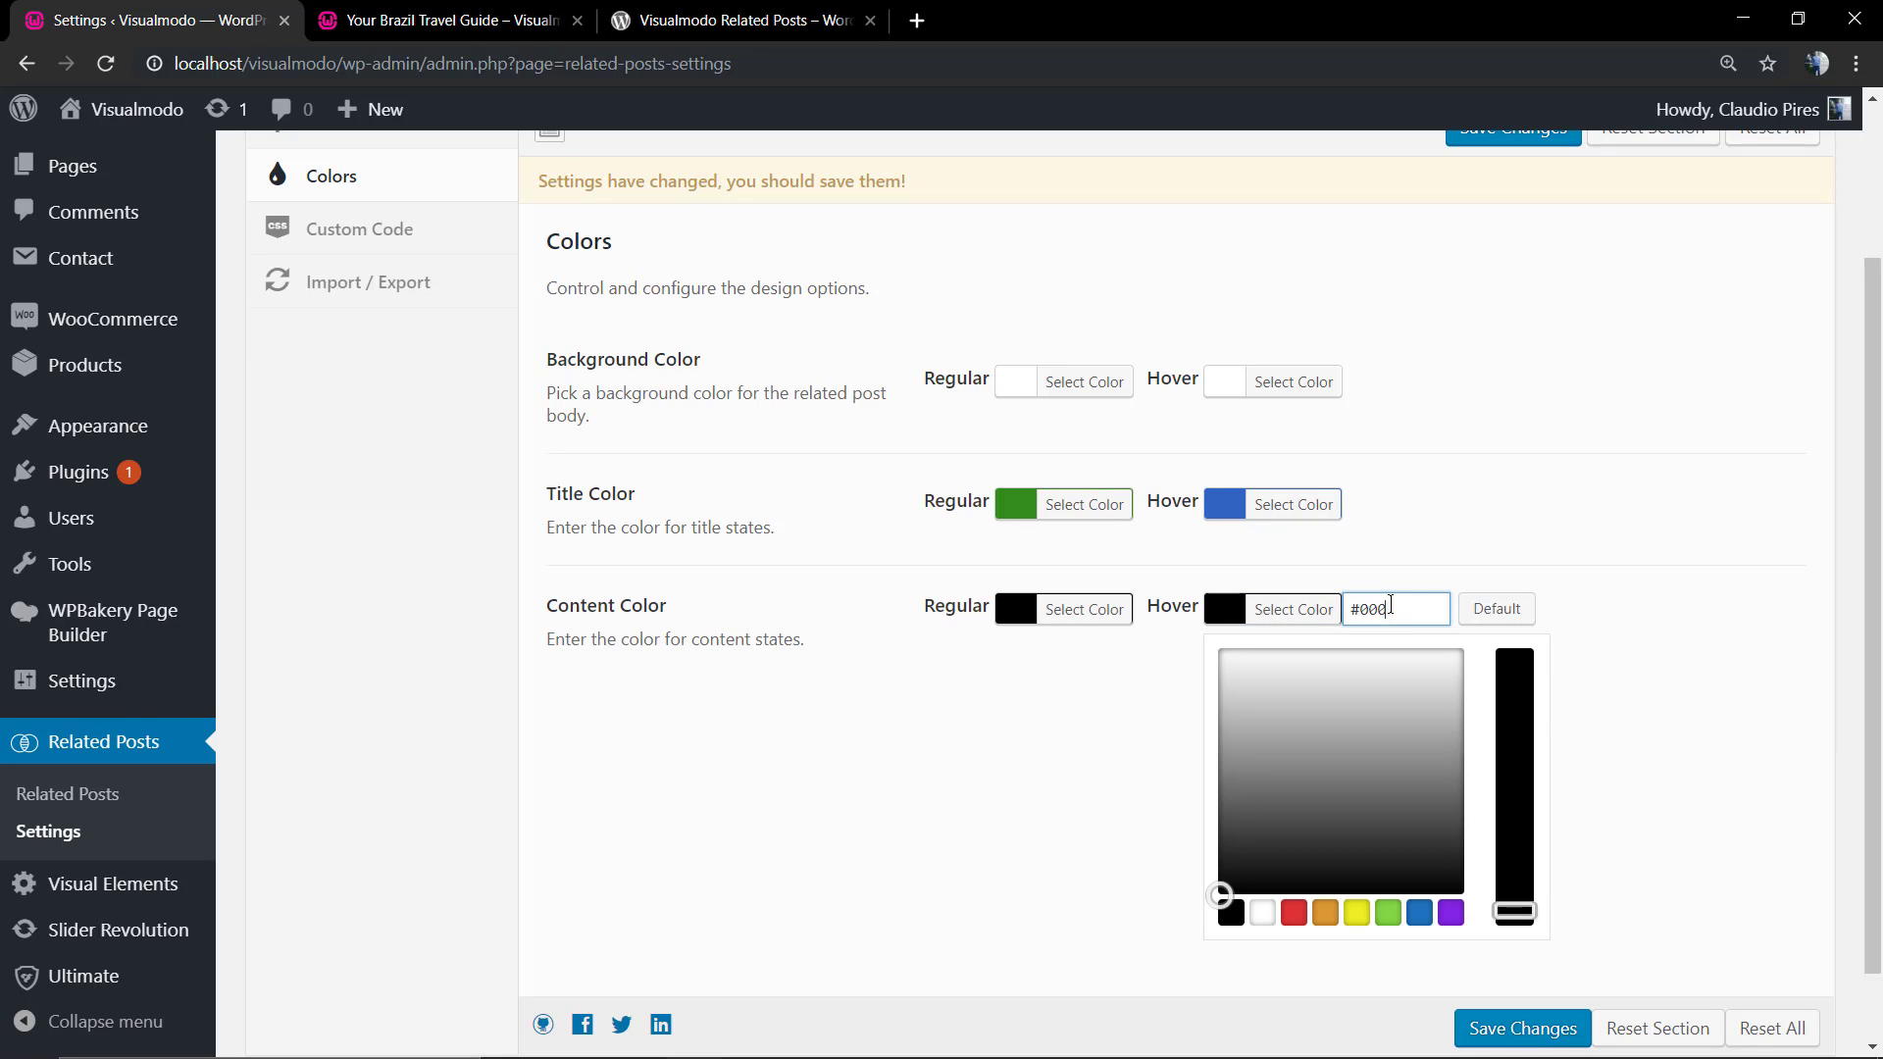
{"action": "key", "text": "ctrl+a"}
{"action": "key", "text": "ctrl+v"}
{"action": "left_click", "coordinate": [1484, 588]}
{"action": "left_click", "coordinate": [1540, 747]}
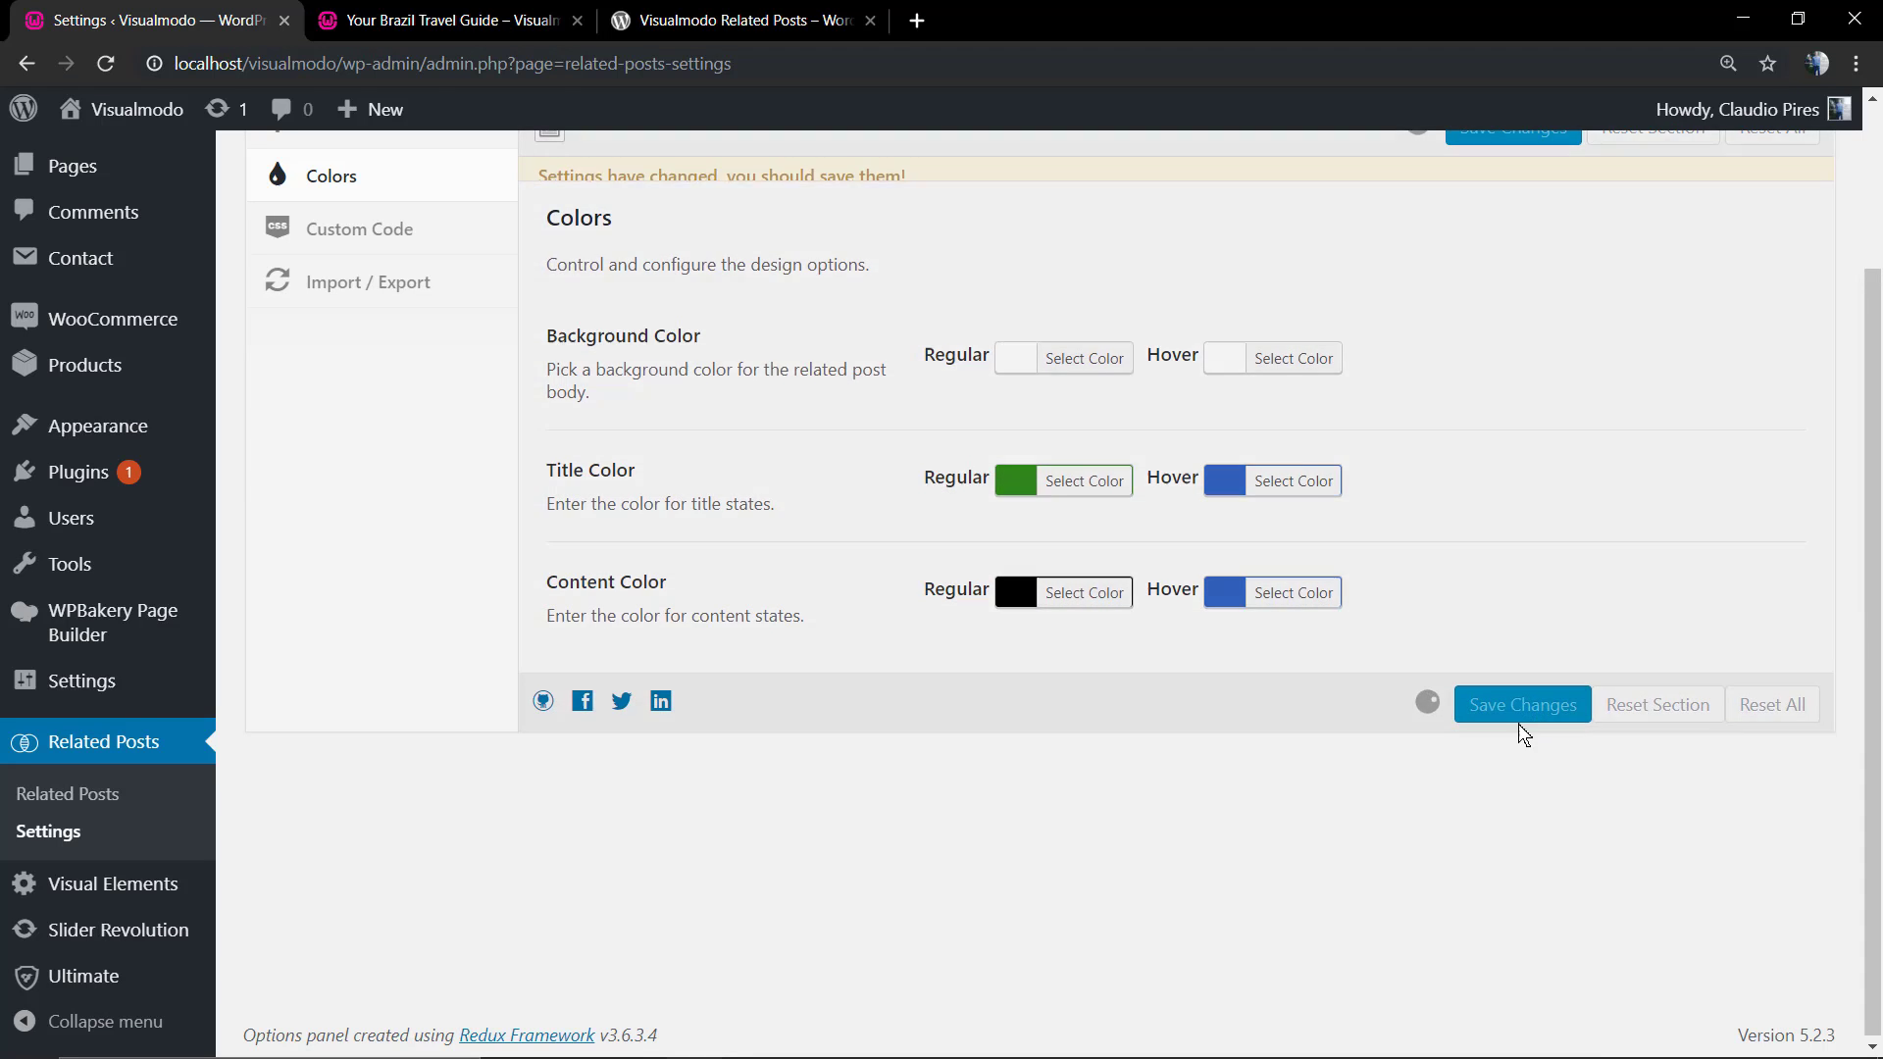
- Reload the Brazil post to confirm white cards with blue hover text
{"action": "left_click", "coordinate": [451, 20]}
{"action": "key", "text": "F5"}
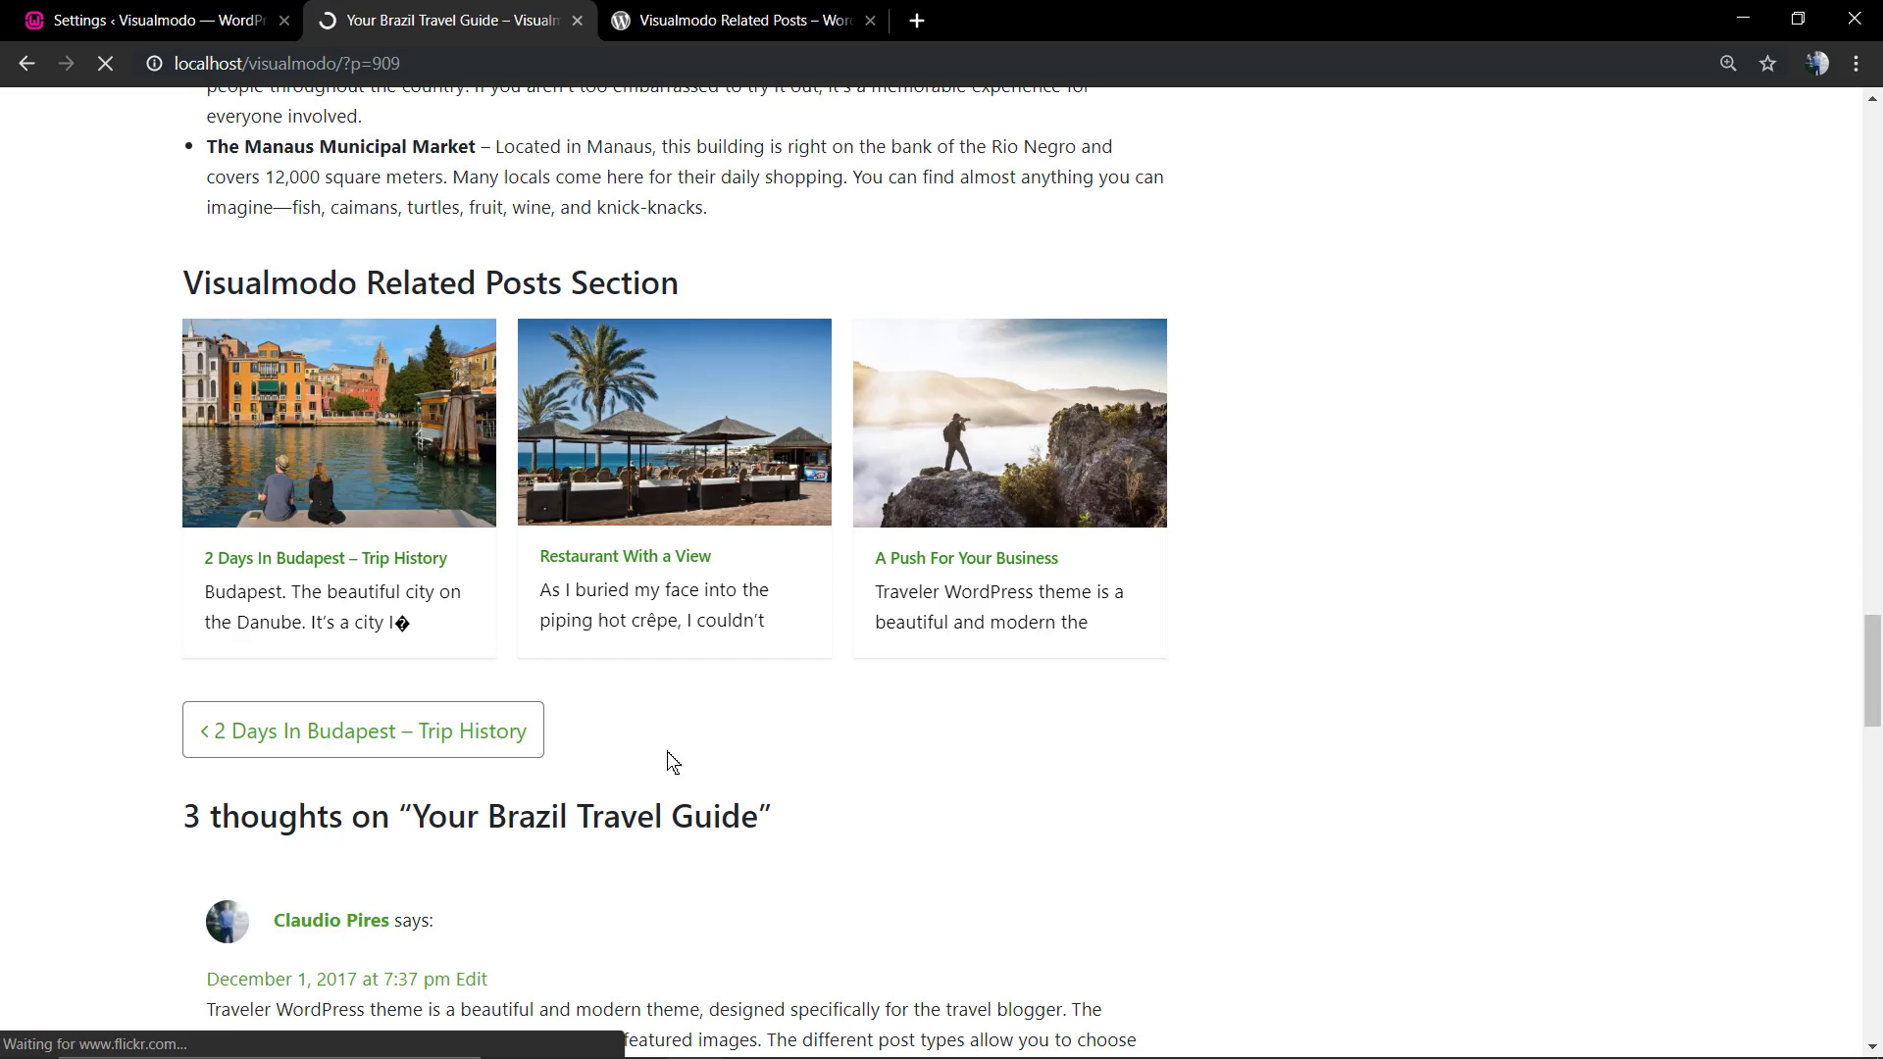
{"action": "scroll", "coordinate": [665, 761], "scroll_direction": "up", "scroll_amount": 2}
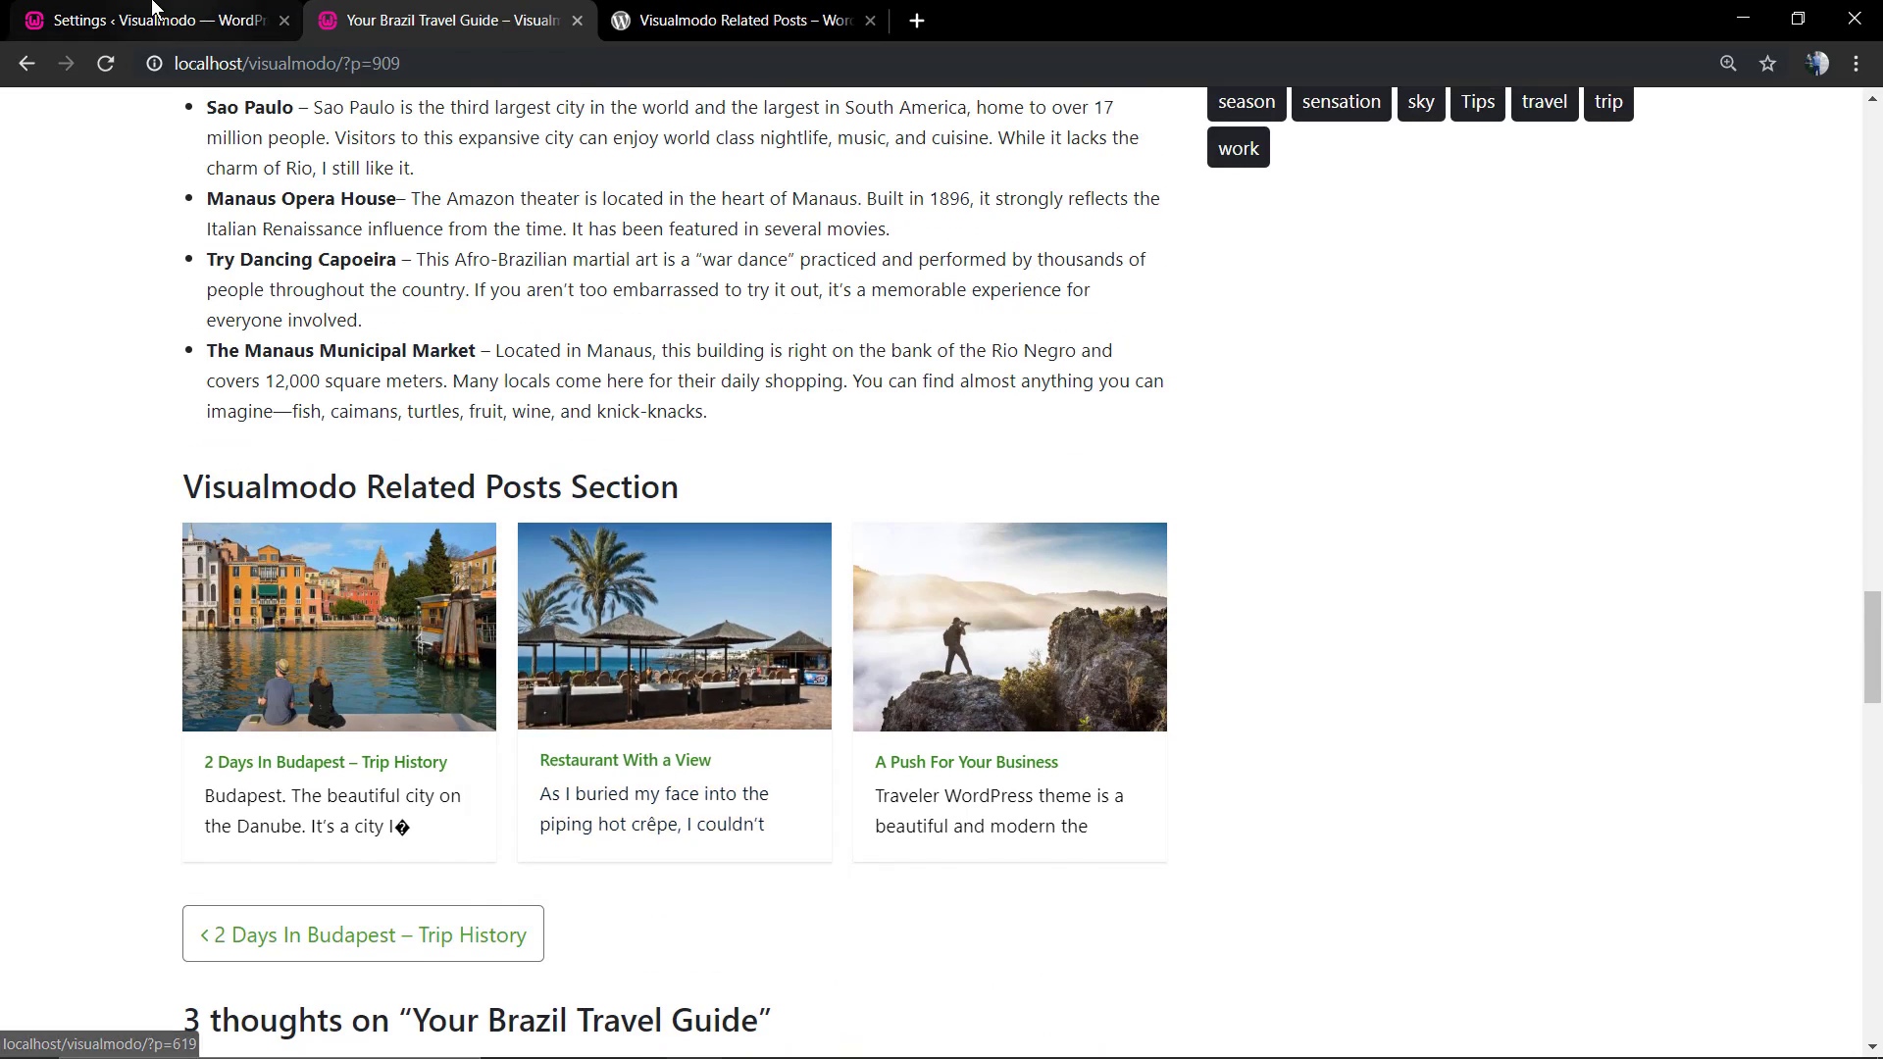
{"action": "left_click", "coordinate": [147, 20]}
{"action": "left_click", "coordinate": [443, 21]}
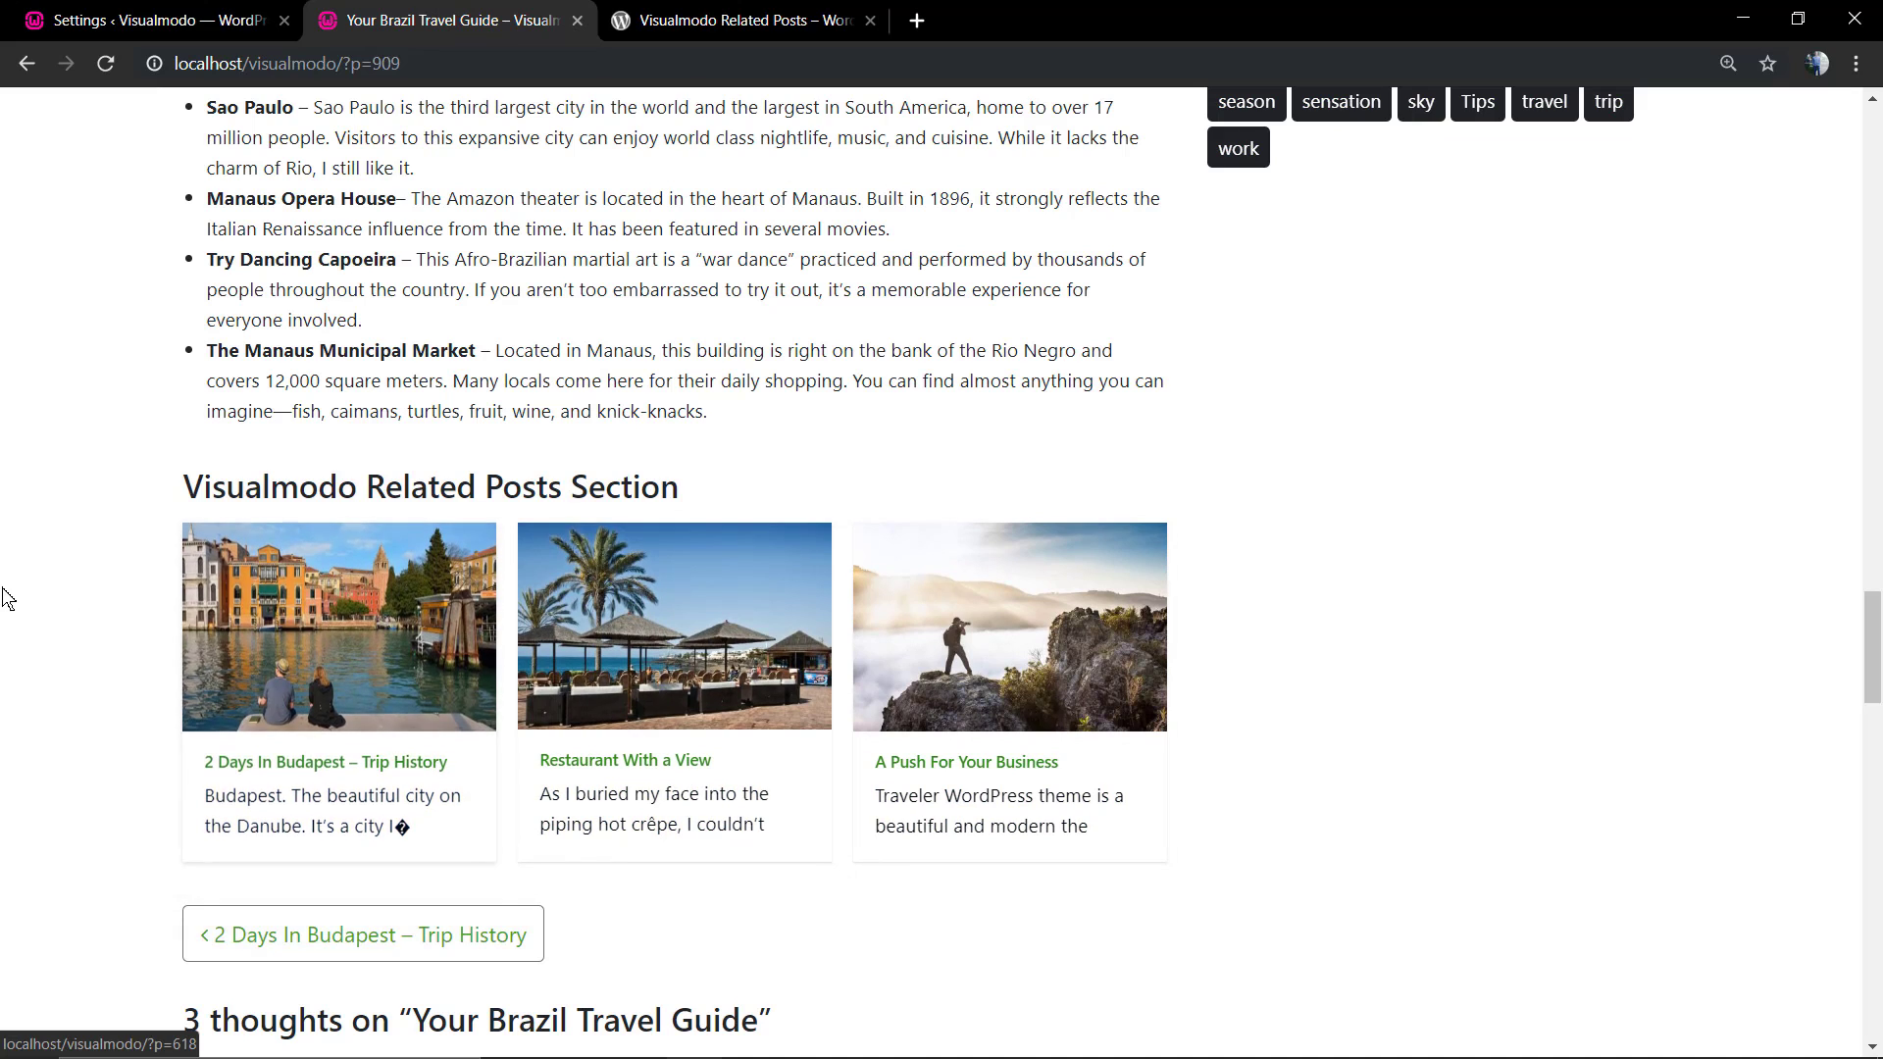
{"action": "left_click", "coordinate": [147, 20]}
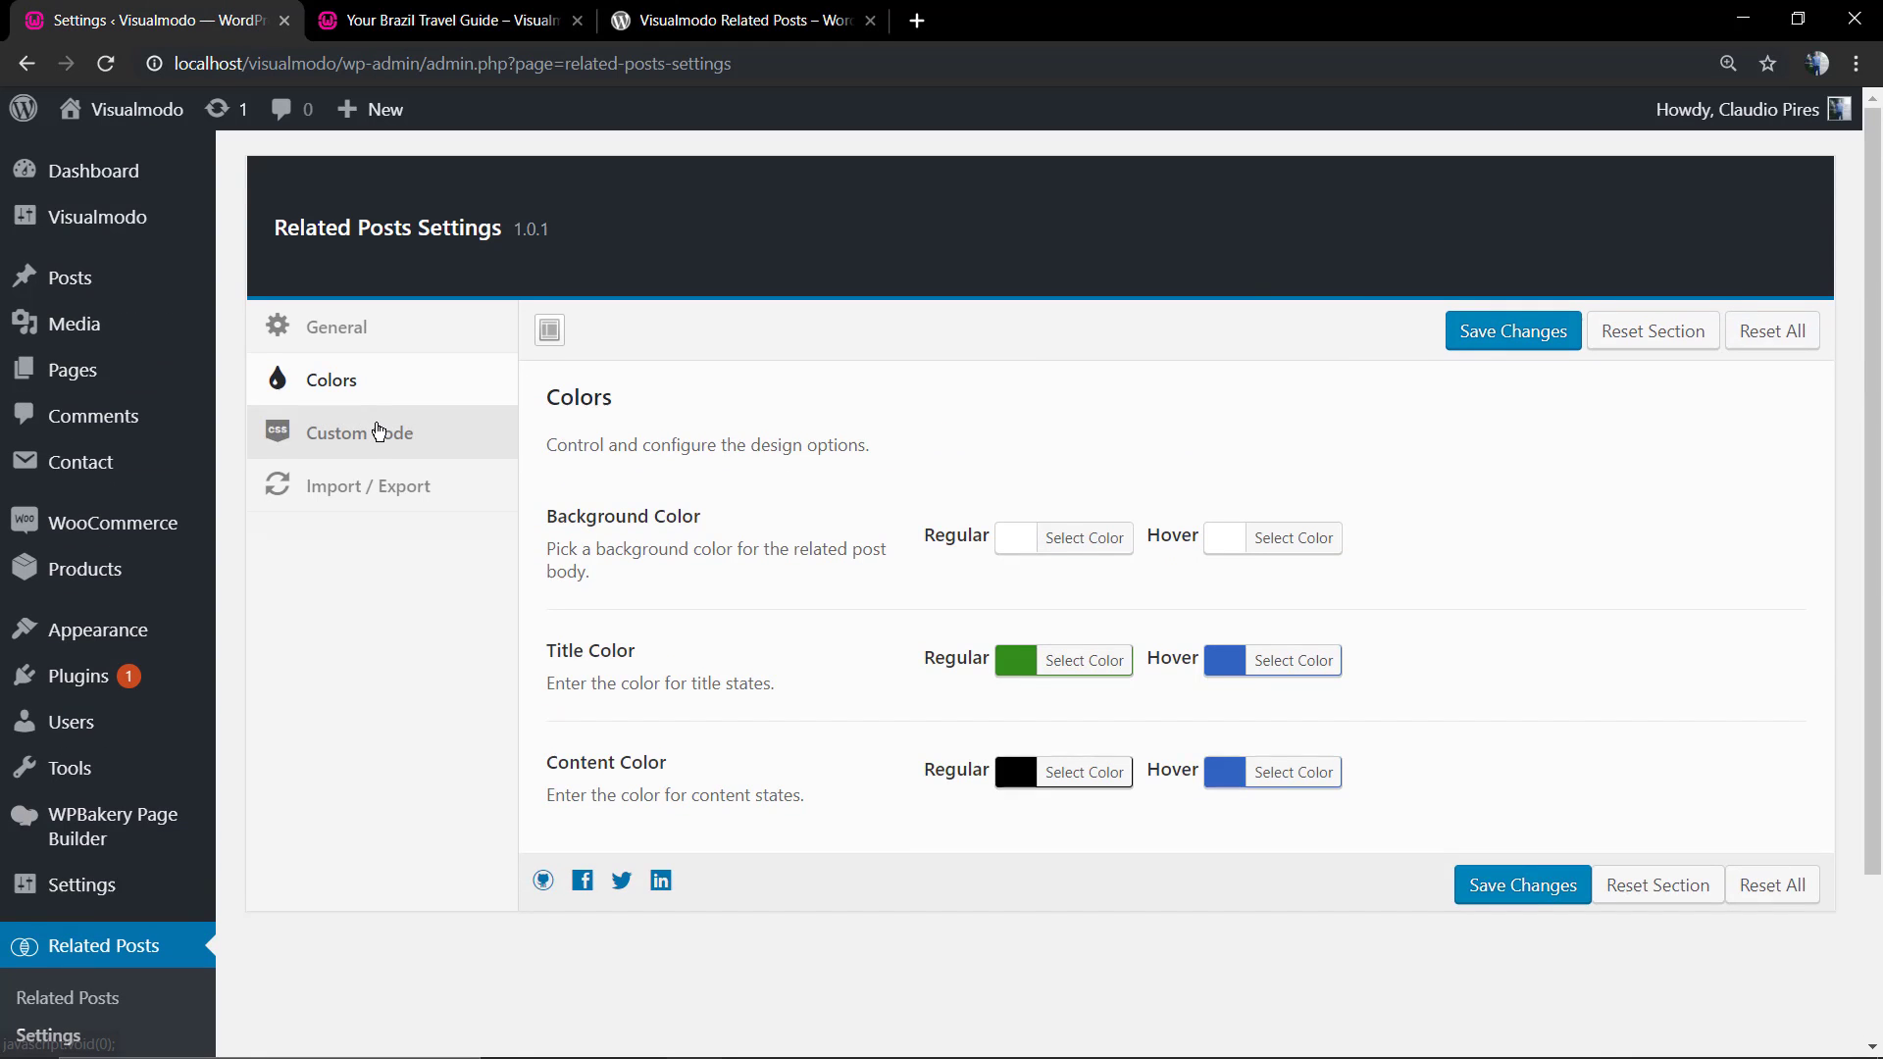
- Look through the Custom Code, Import / Export and General sections, then return to the Brazil post
{"action": "left_click", "coordinate": [380, 432]}
{"action": "left_click", "coordinate": [422, 491]}
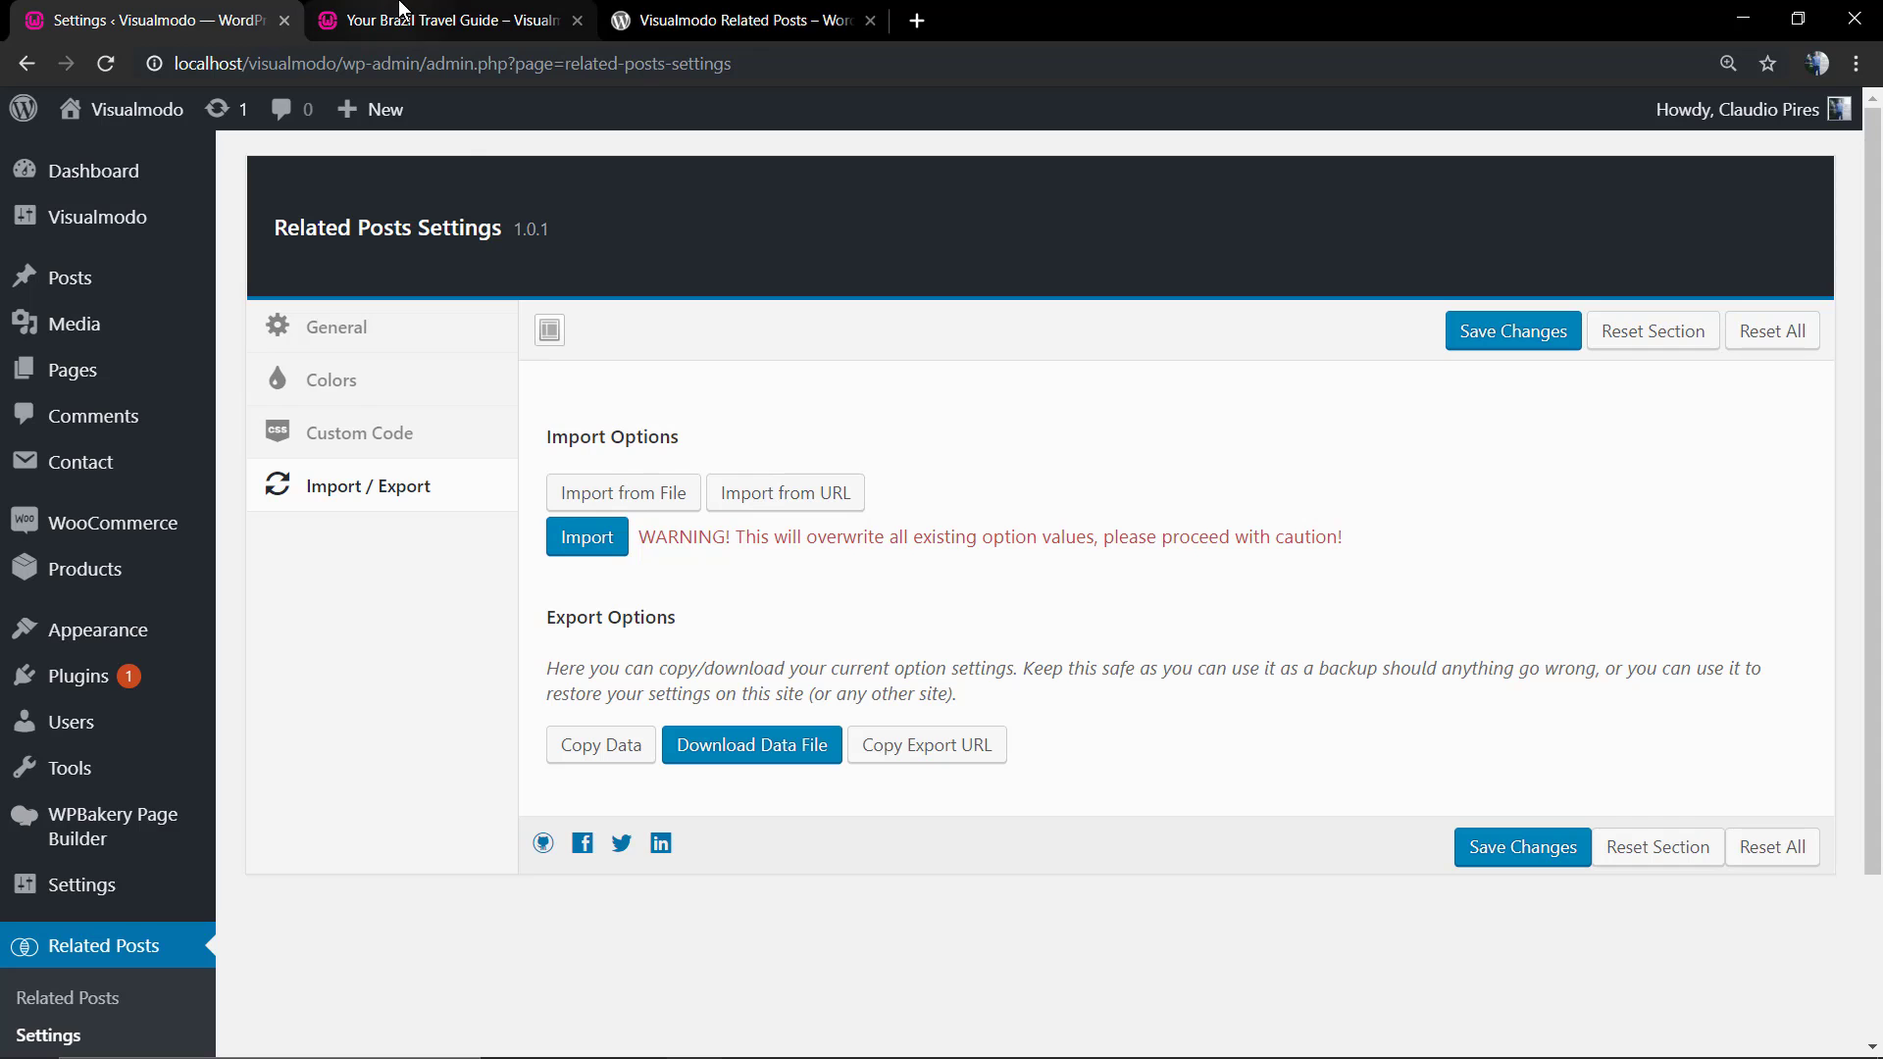
{"action": "left_click", "coordinate": [371, 338]}
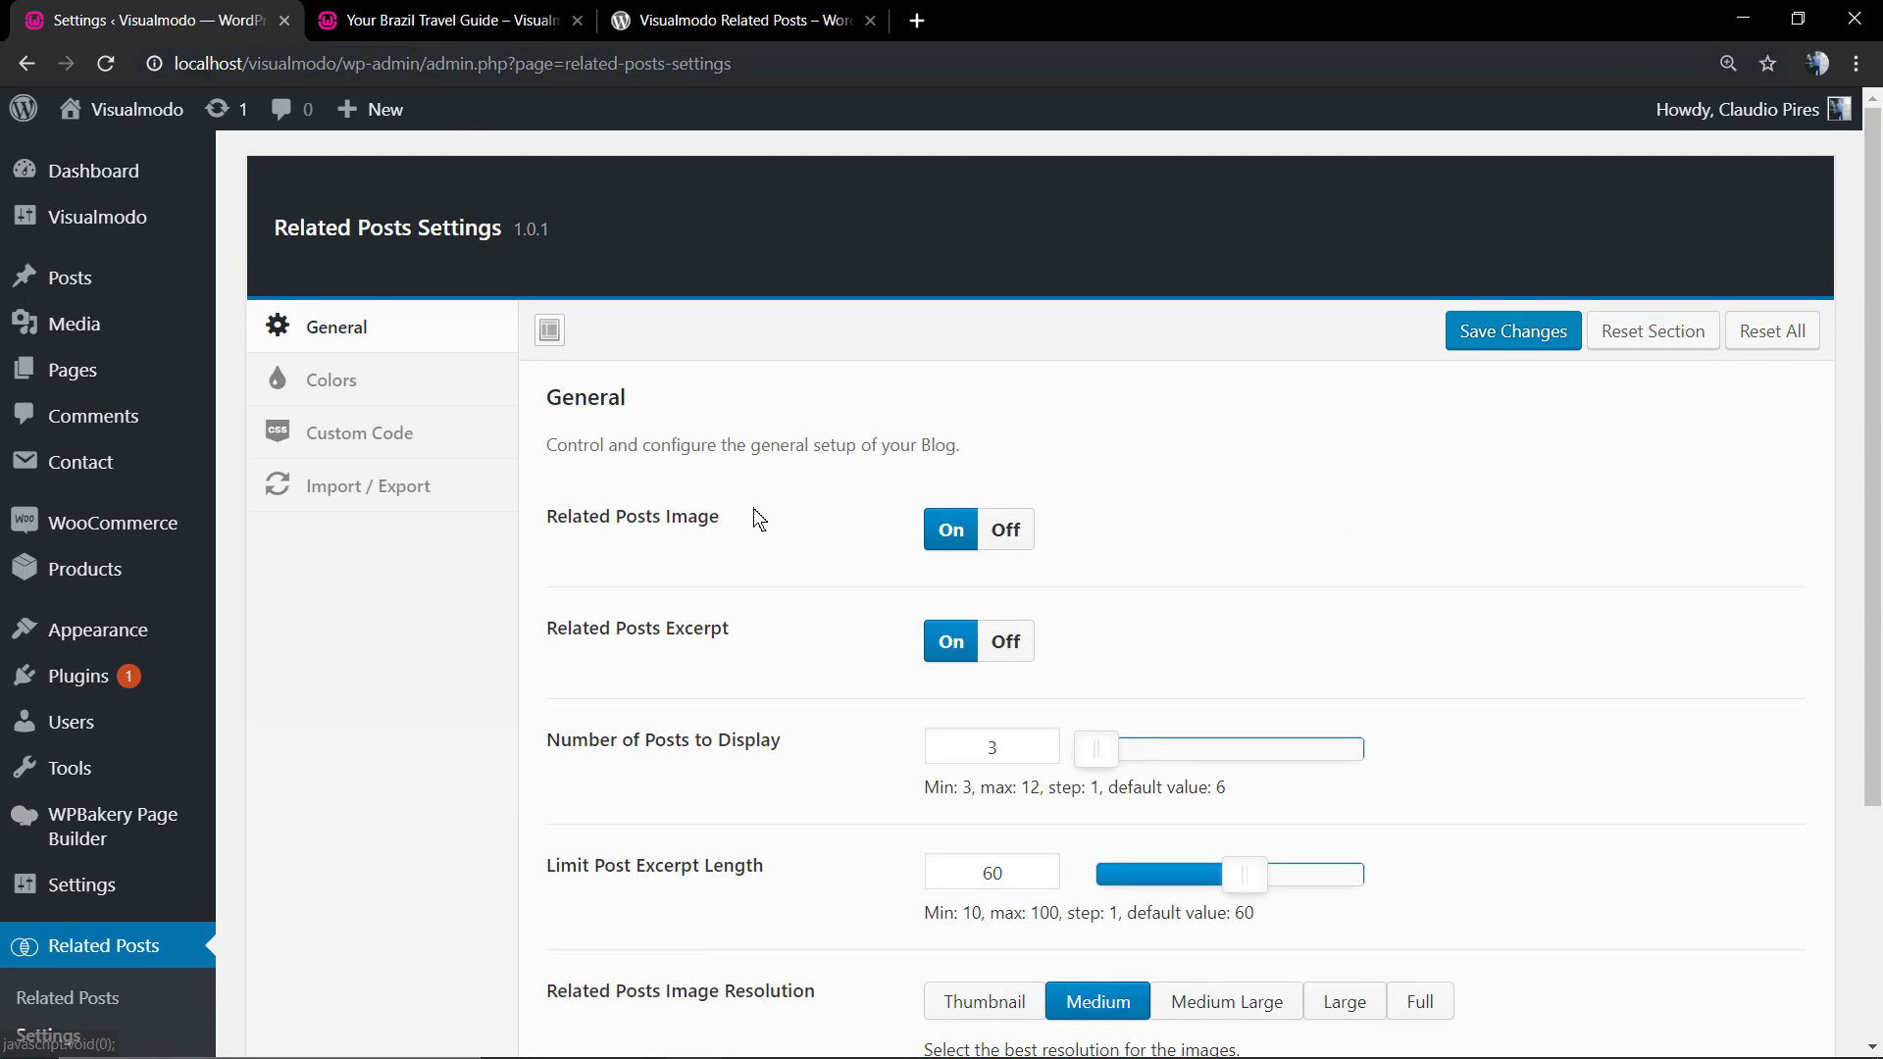
{"action": "scroll", "coordinate": [760, 520], "scroll_direction": "down", "scroll_amount": 2}
{"action": "scroll", "coordinate": [762, 532], "scroll_direction": "down", "scroll_amount": 1}
{"action": "scroll", "coordinate": [762, 533], "scroll_direction": "up", "scroll_amount": 3}
{"action": "left_click", "coordinate": [464, 18]}
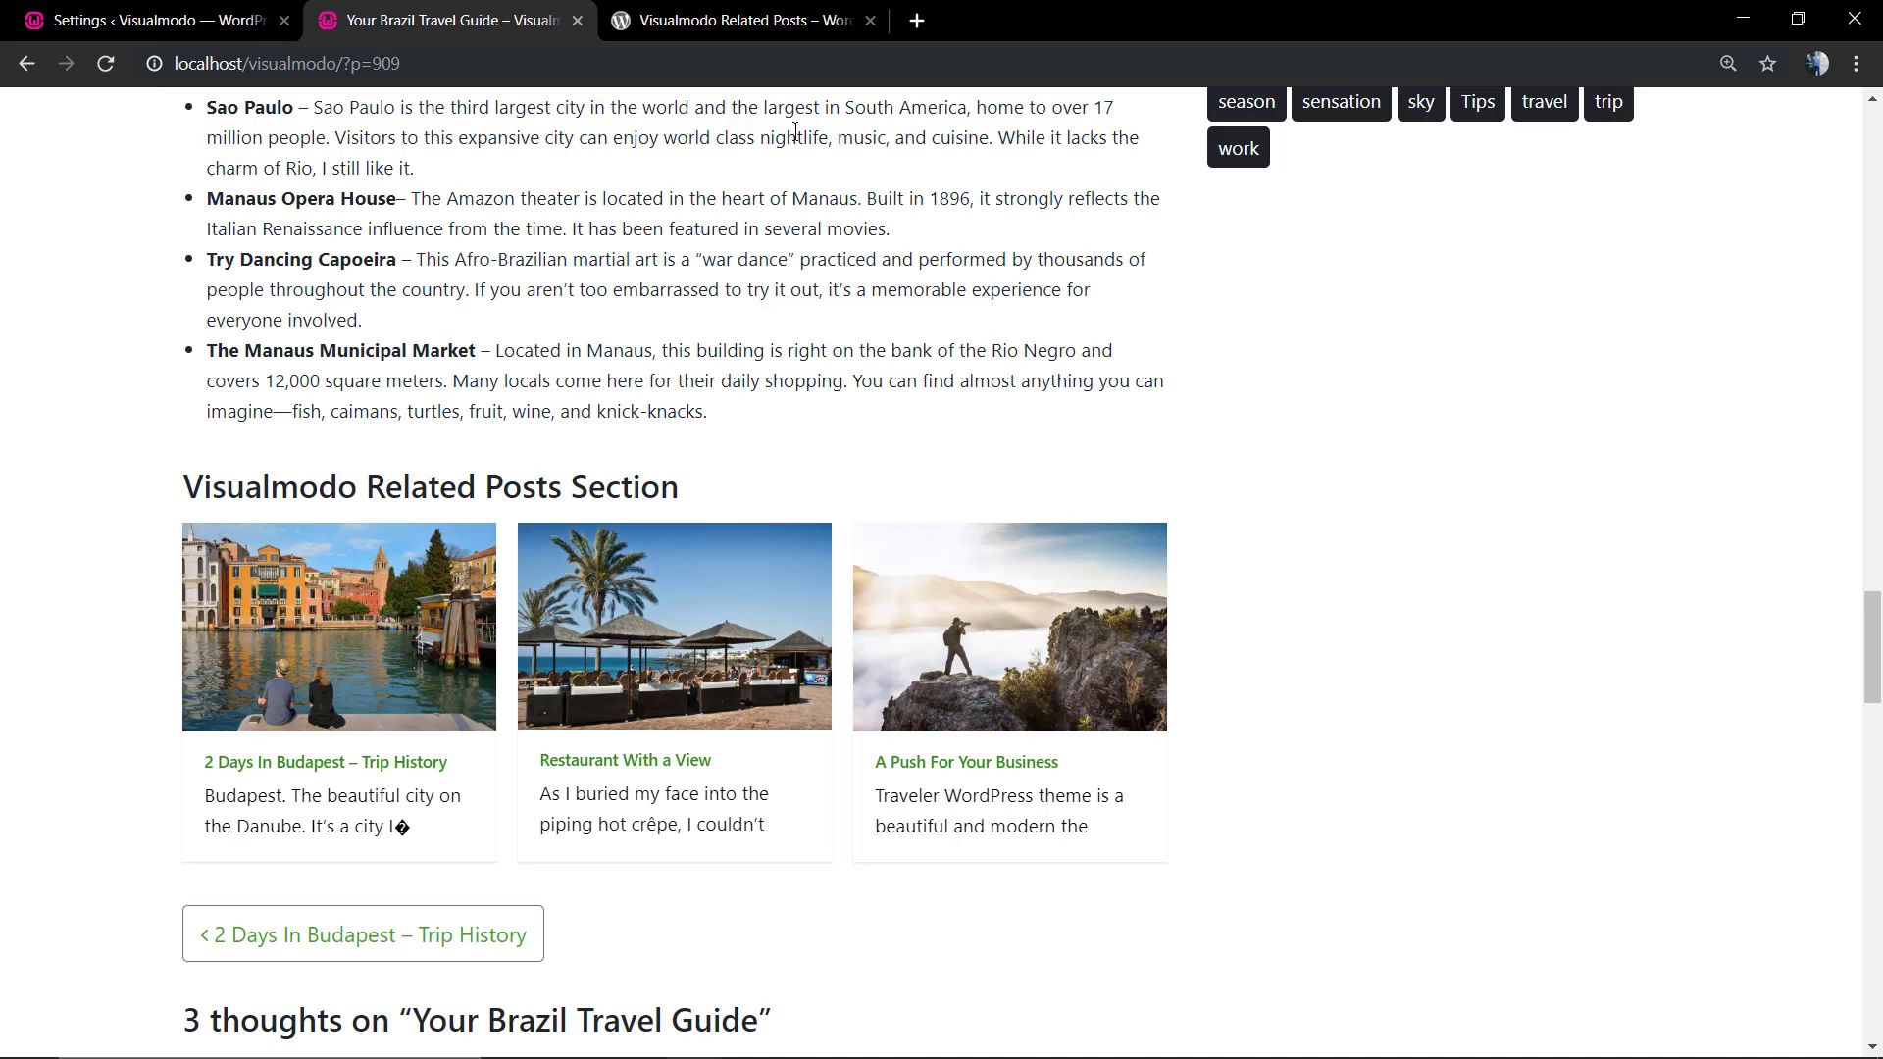
- Switch to the Visualmodo Related Posts plugin page on WordPress.org
{"action": "left_click", "coordinate": [794, 18]}
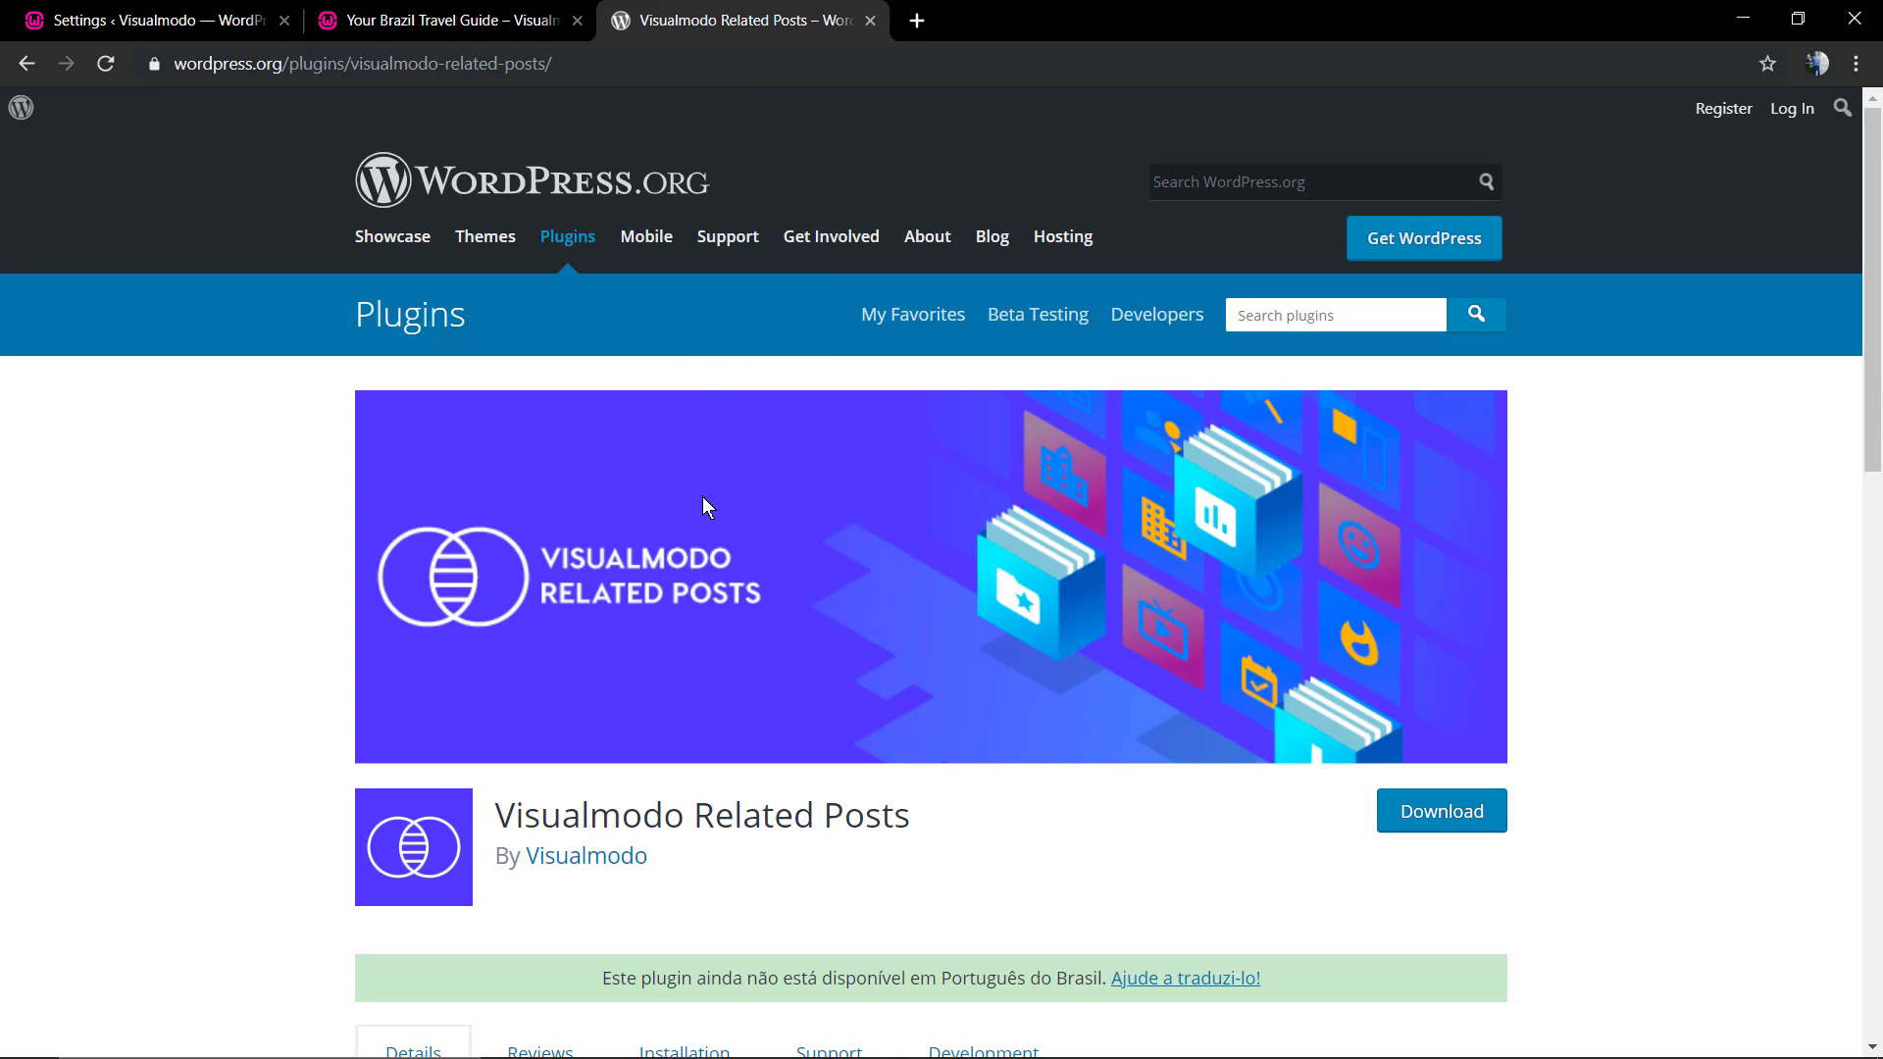